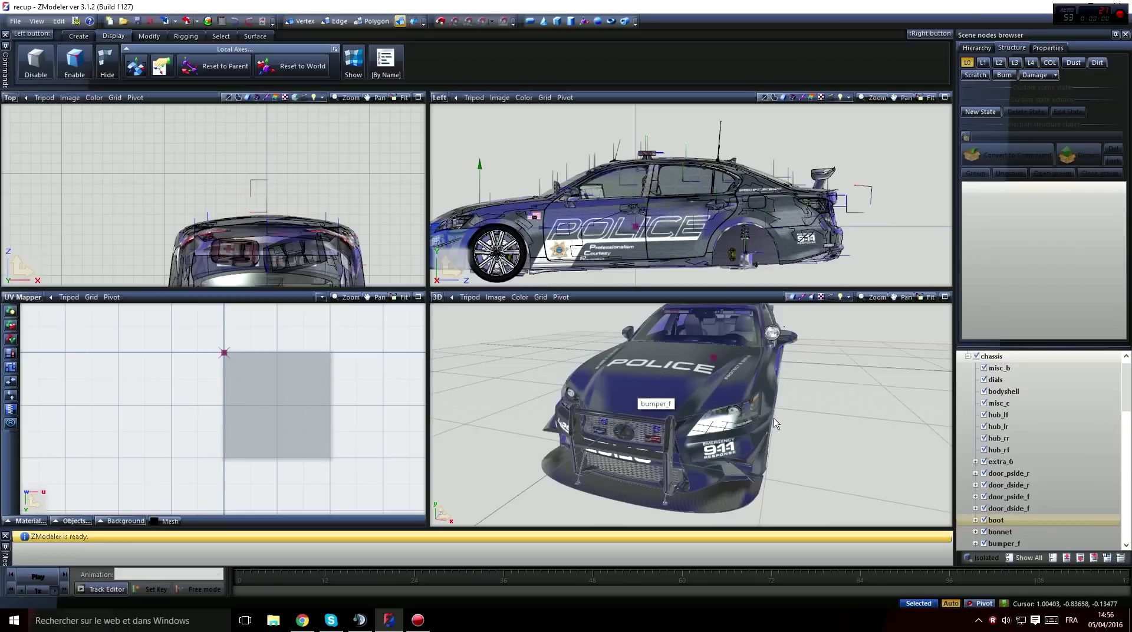
# Maximize the 3D view and examine the rear light clusters of the police car from both sides.
pyautogui.click(944, 298)
pyautogui.moveTo(712, 340); pyautogui.dragTo(573, 331, button='middle')
pyautogui.scroll(-2, 617, 331)
pyautogui.scroll(4, 568, 330)
pyautogui.scroll(2, 538, 334)
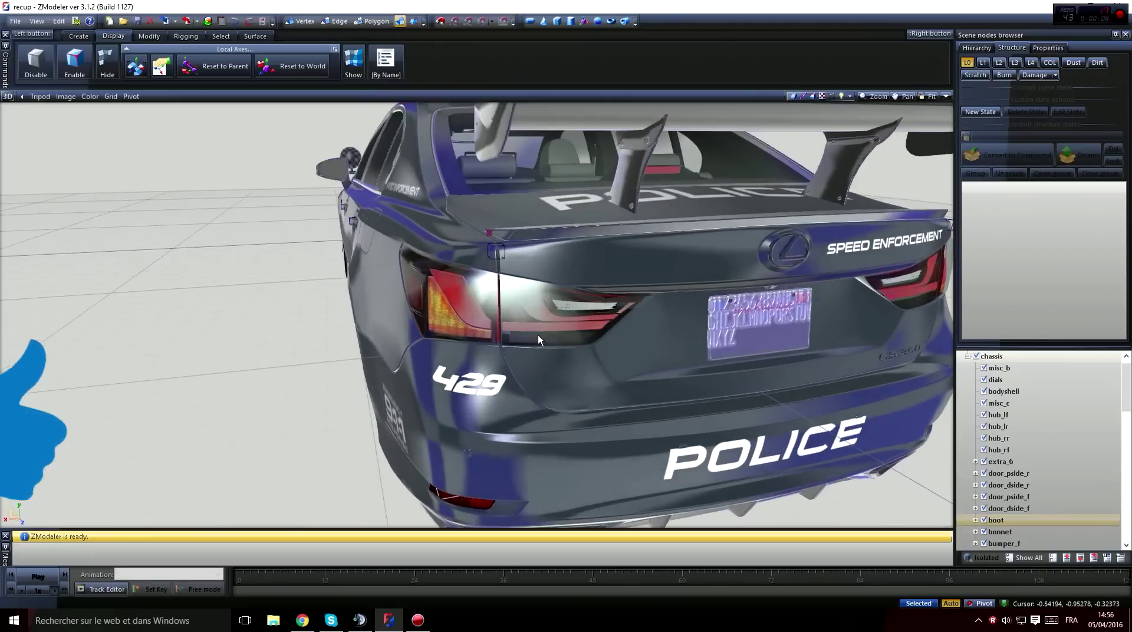
pyautogui.scroll(-2, 534, 335)
pyautogui.moveTo(504, 342); pyautogui.dragTo(523, 316, button='middle')
pyautogui.scroll(3, 523, 315)
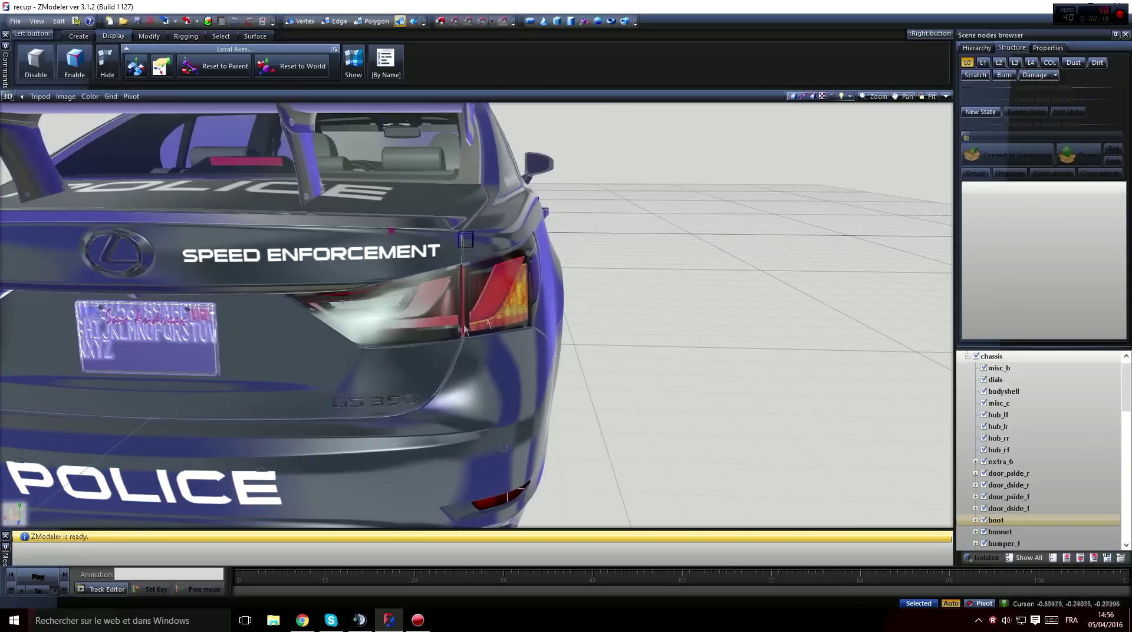
# Examine the side mirror indicator, spotlight, headlights and grille lights, ending on the whole car from the side.
pyautogui.moveTo(516, 305); pyautogui.dragTo(578, 236, button='middle')
pyautogui.scroll(4, 576, 227)
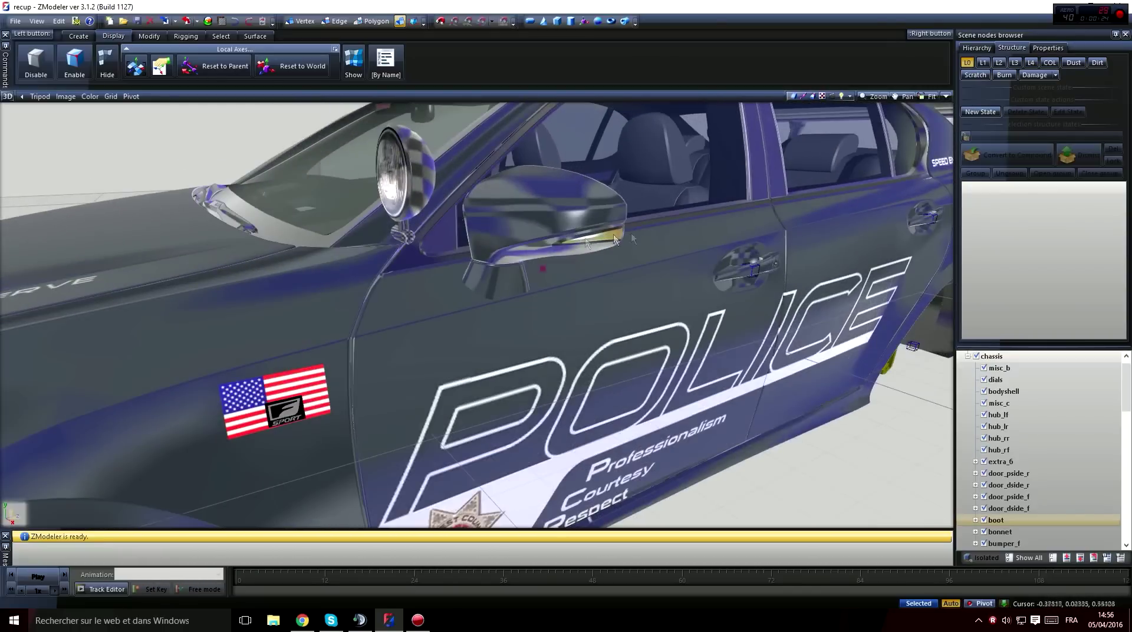
pyautogui.scroll(-8, 614, 239)
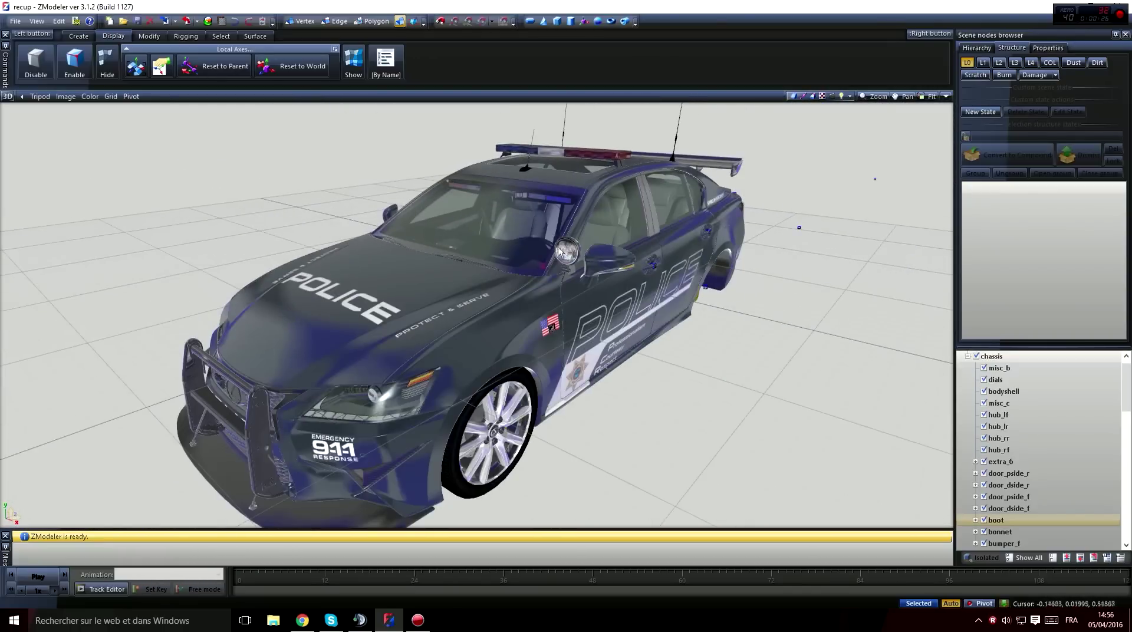
pyautogui.moveTo(497, 327); pyautogui.dragTo(582, 341, button='middle')
pyautogui.moveTo(709, 310); pyautogui.dragTo(471, 296, button='middle')
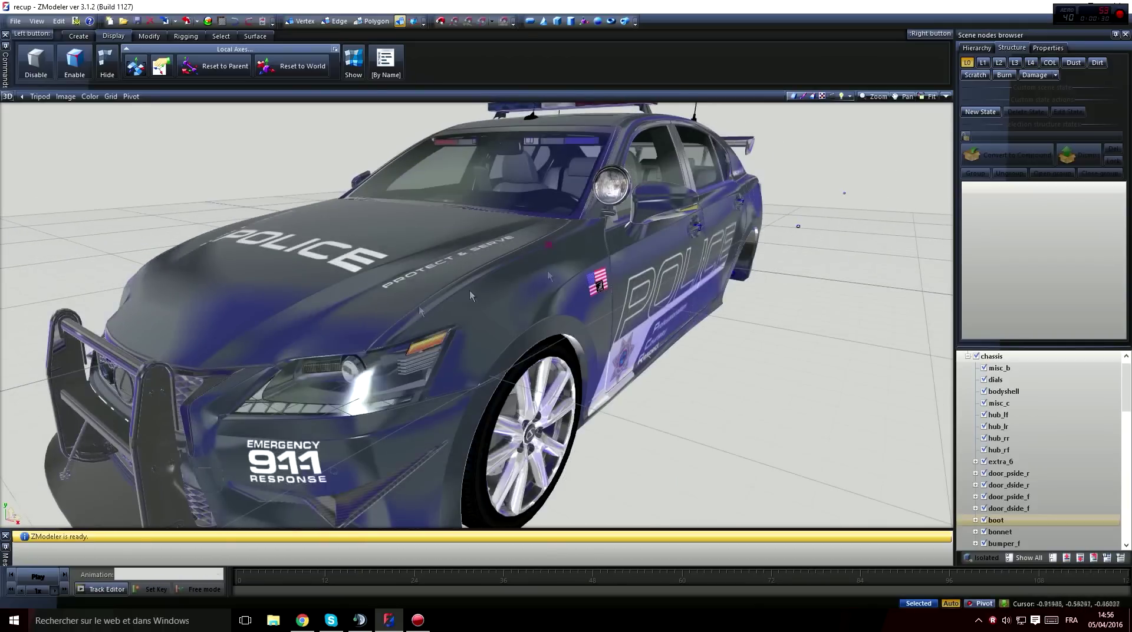
pyautogui.moveTo(606, 204); pyautogui.dragTo(368, 345, button='middle')
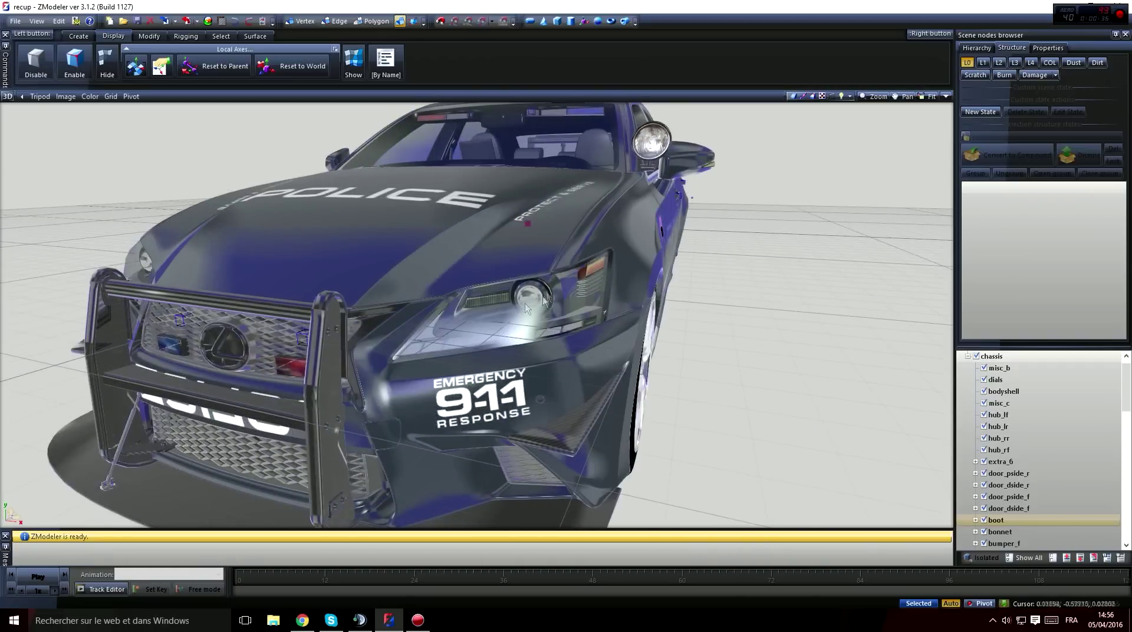
pyautogui.moveTo(551, 334); pyautogui.dragTo(447, 361, button='middle')
pyautogui.scroll(-3, 501, 437)
pyautogui.moveTo(625, 430); pyautogui.dragTo(413, 365, button='middle')
pyautogui.scroll(-2, 515, 407)
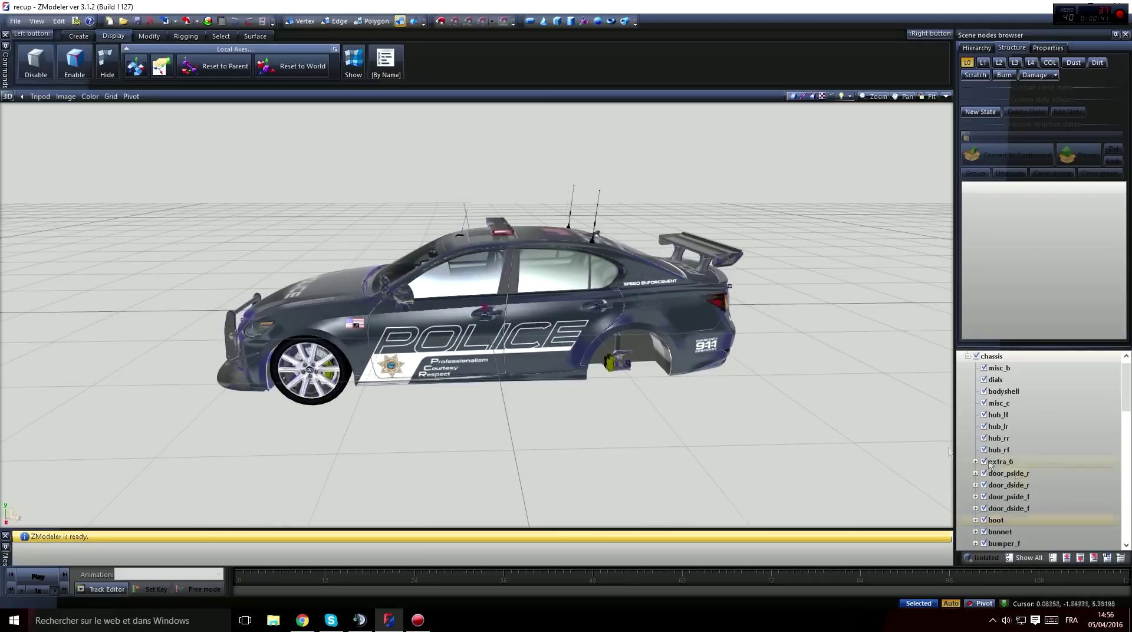
# Hide the whole car in the four-viewport layout and show only the boot's reversinglight_l, reversinglight_r, taillight_l and taillight_r.
pyautogui.click(1054, 558)
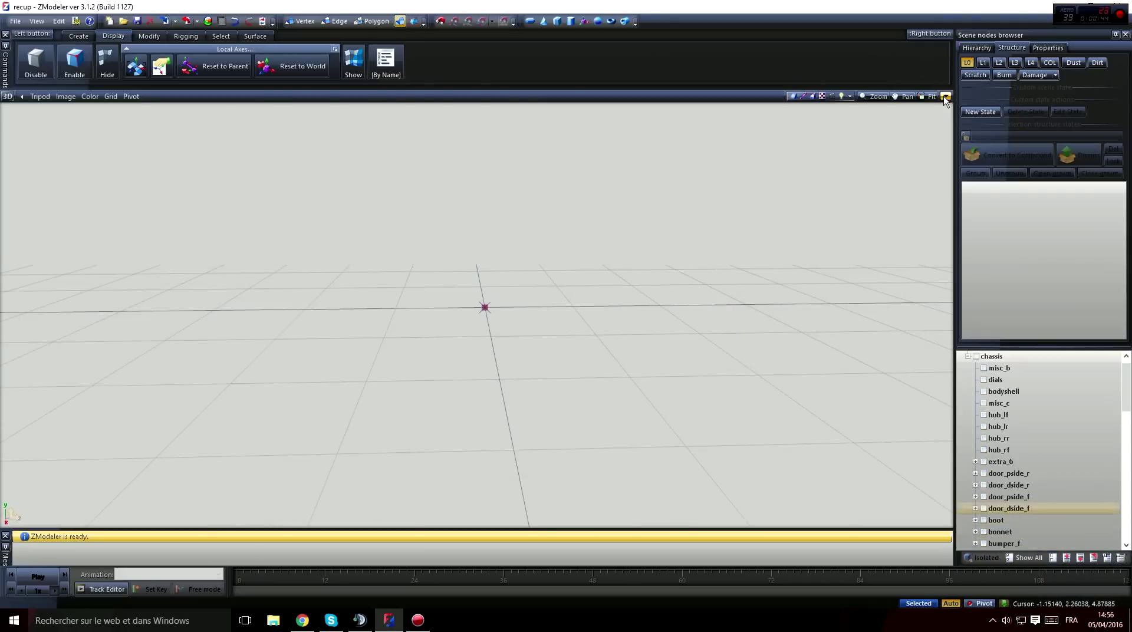
pyautogui.click(945, 98)
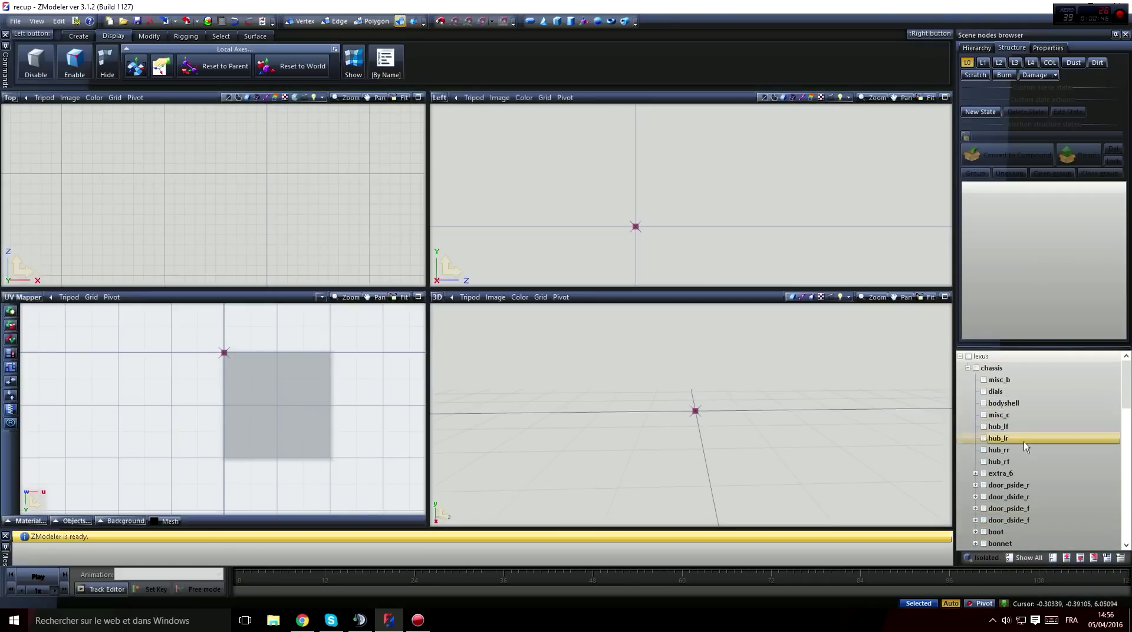
pyautogui.click(975, 473)
pyautogui.scroll(-4, 976, 477)
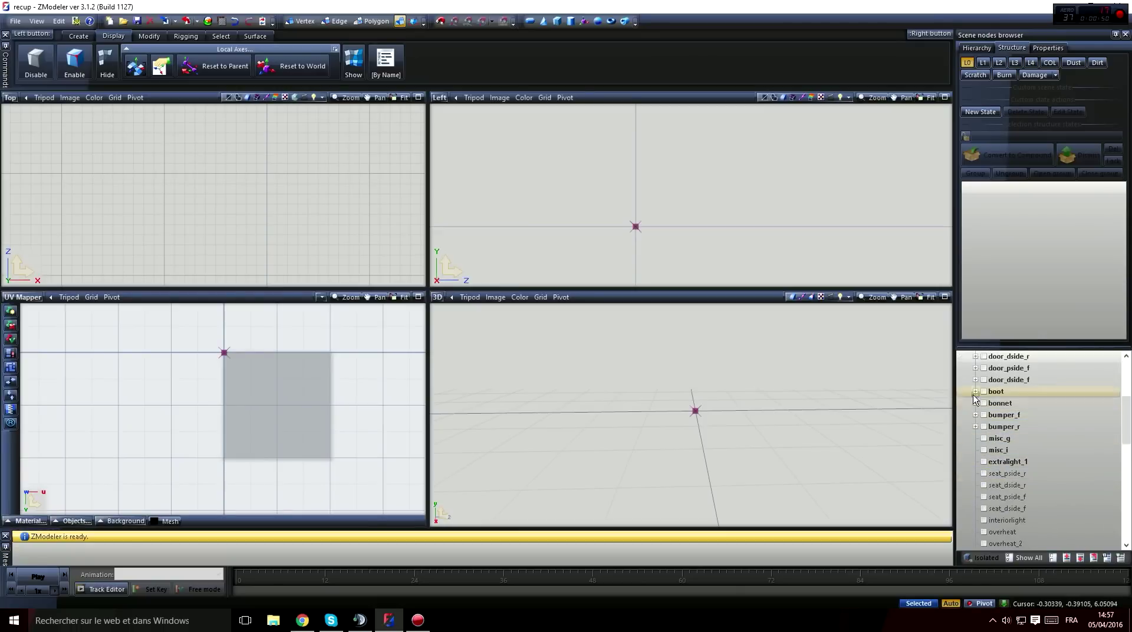
pyautogui.click(974, 391)
pyautogui.click(991, 414)
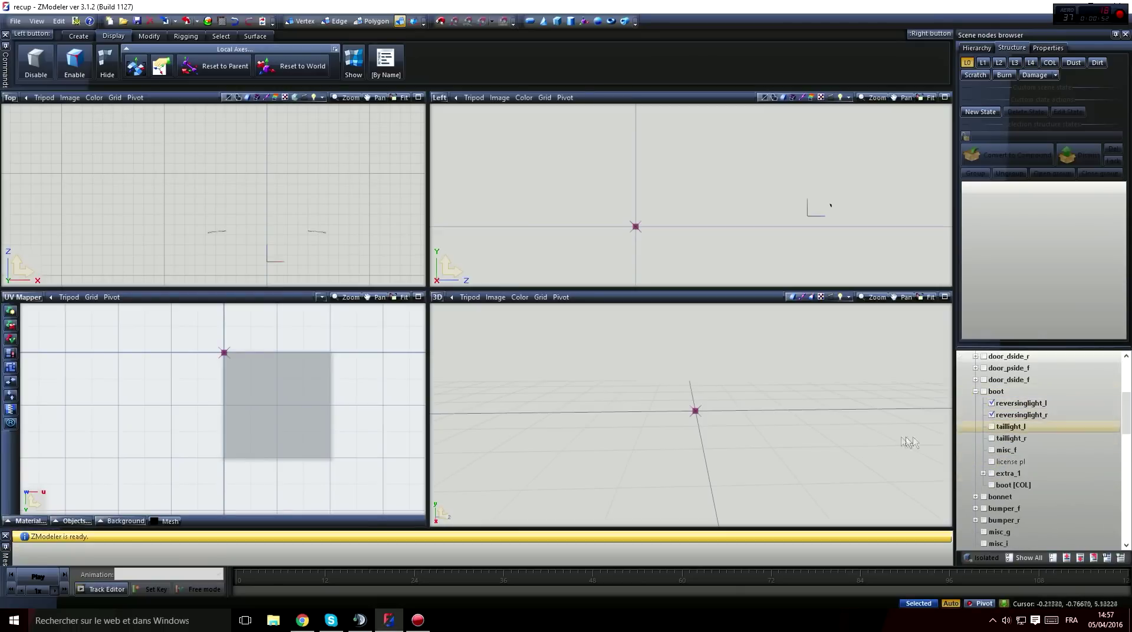
pyautogui.moveTo(907, 442); pyautogui.dragTo(825, 447, button='middle')
# Show the extralight_1 part and the extralight_3 part nested under extra_5.
pyautogui.scroll(-2, 1013, 492)
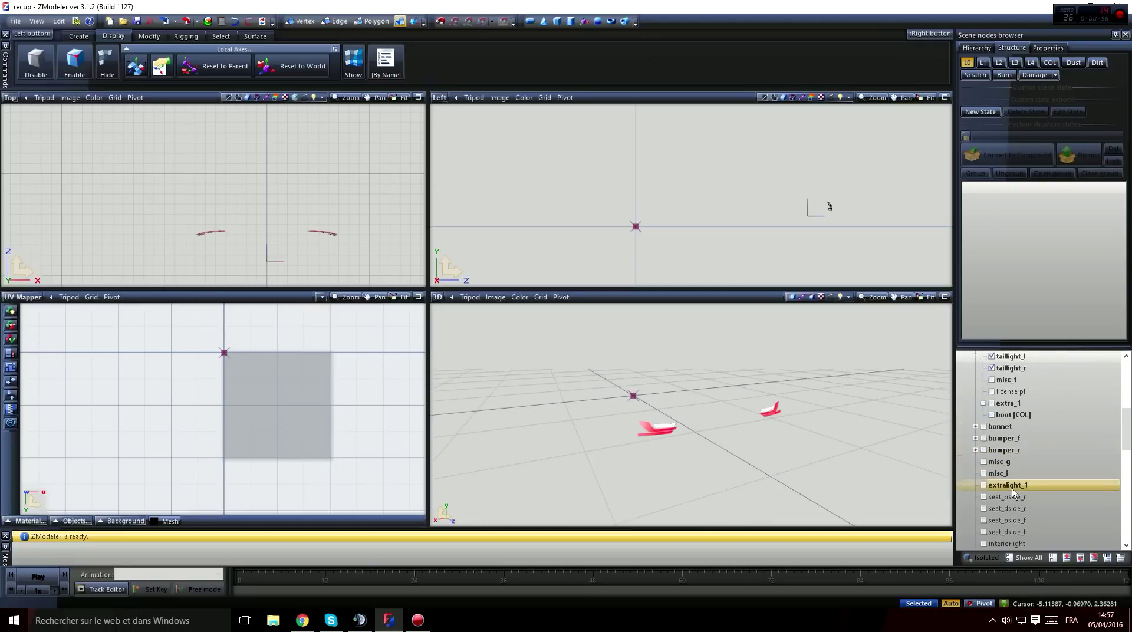
pyautogui.scroll(-1, 1009, 489)
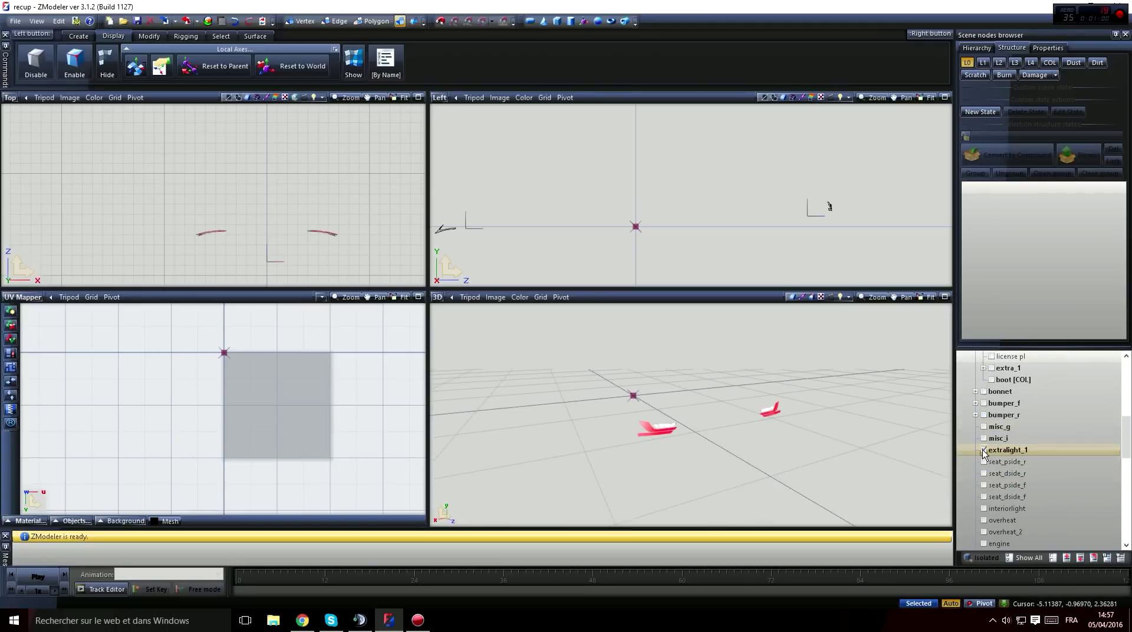
pyautogui.moveTo(743, 458); pyautogui.dragTo(825, 453, button='middle')
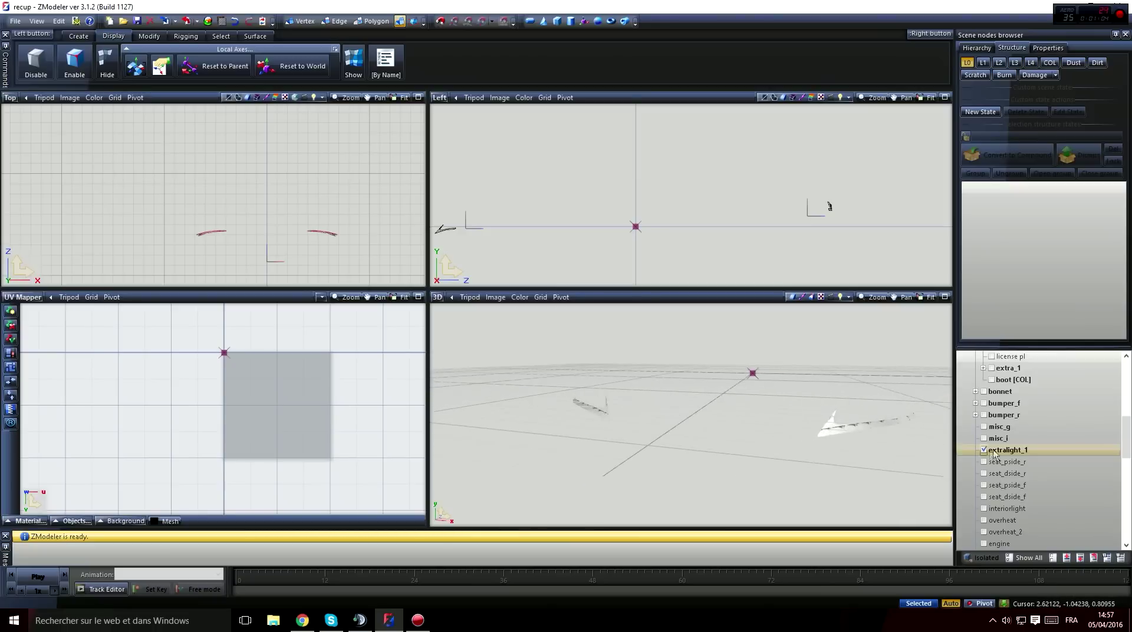
pyautogui.scroll(-8, 1044, 451)
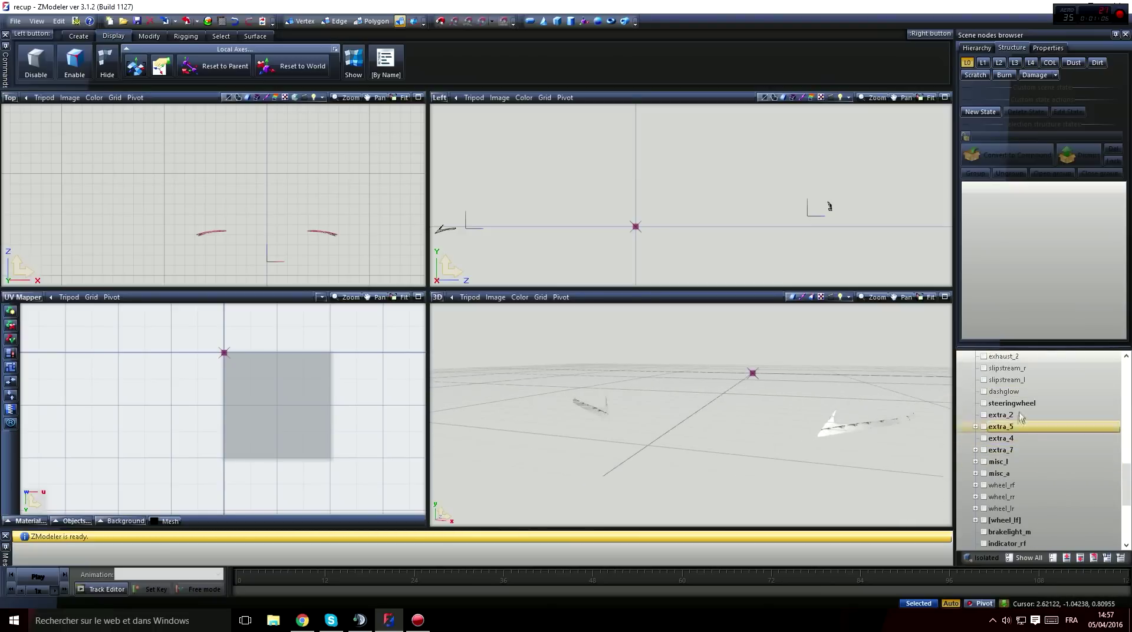
pyautogui.click(975, 426)
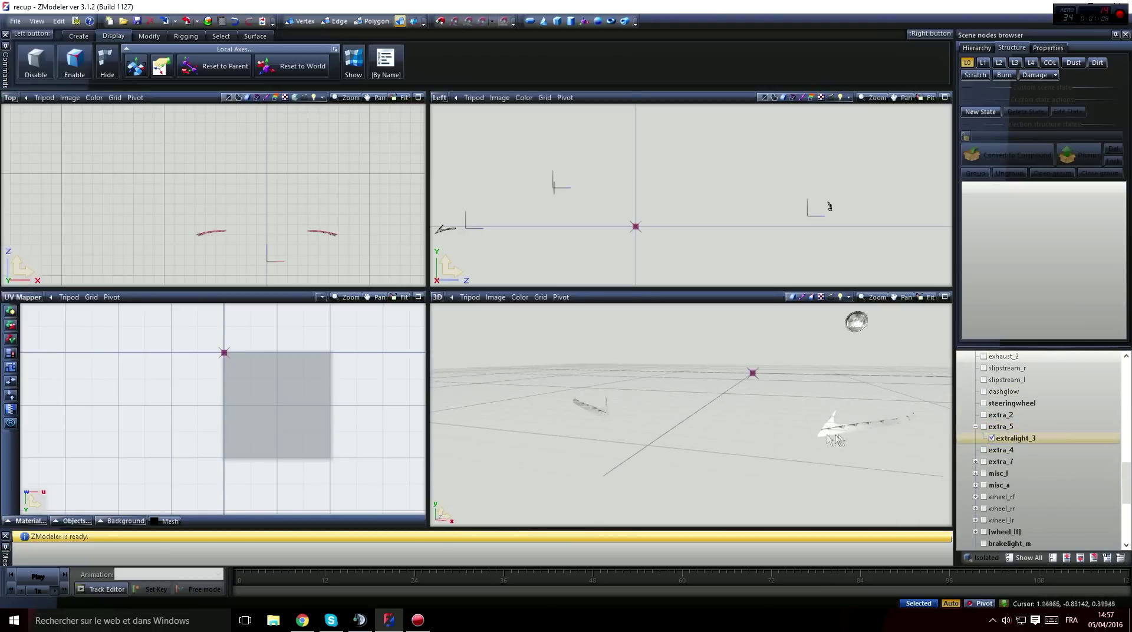
pyautogui.moveTo(834, 439); pyautogui.dragTo(790, 441, button='middle')
# Show brakelight_m and the chassis headlights, taillights, and front and rear indicators, and examine them in the 3D view.
pyautogui.scroll(-1, 1064, 507)
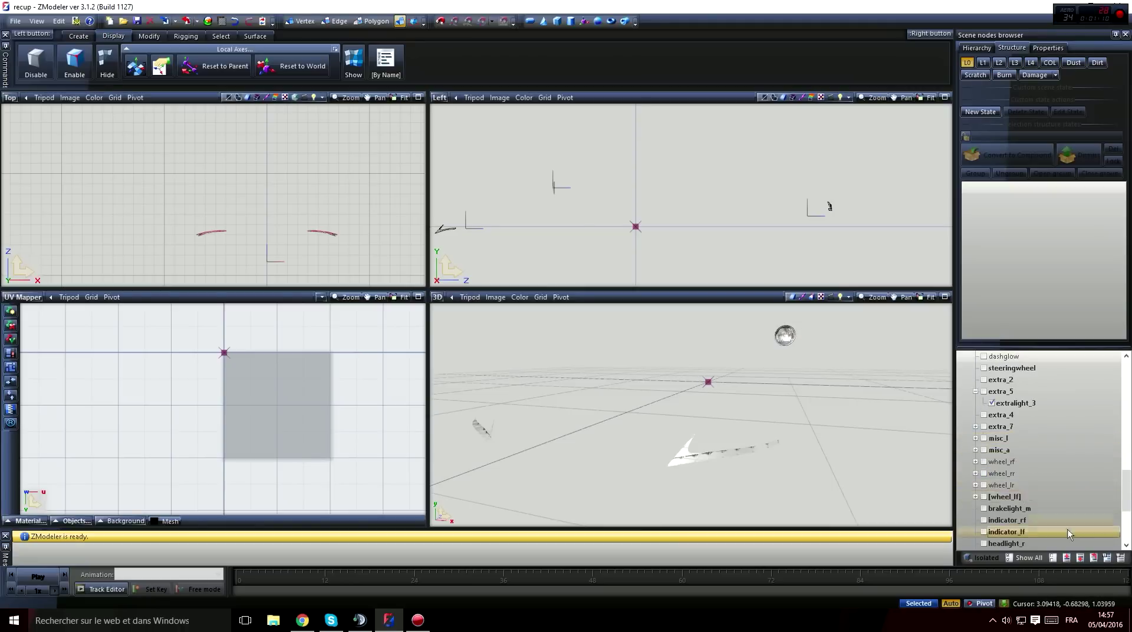
pyautogui.scroll(-1, 1068, 533)
pyautogui.moveTo(832, 469); pyautogui.dragTo(708, 463, button='middle')
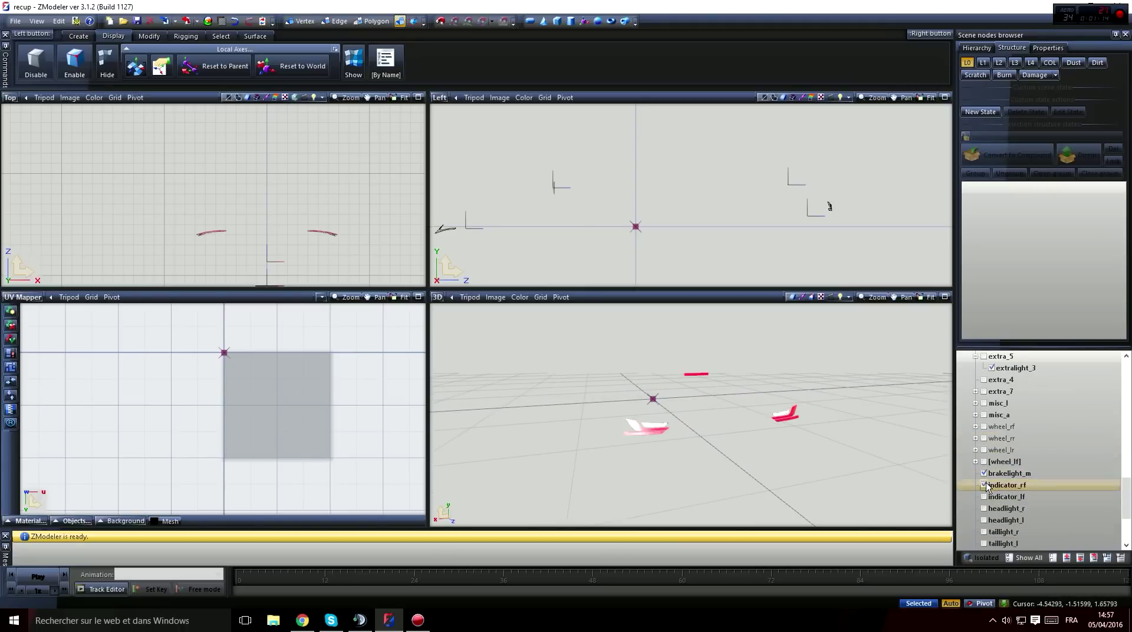
pyautogui.click(983, 496)
pyautogui.click(983, 509)
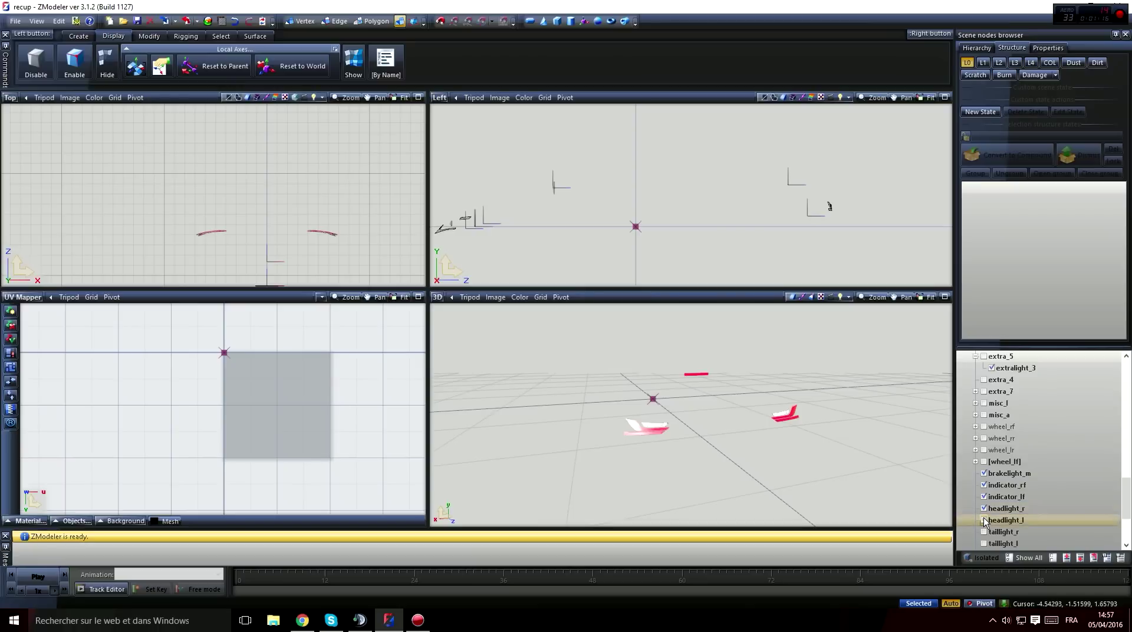
pyautogui.click(983, 520)
pyautogui.click(983, 531)
pyautogui.click(983, 544)
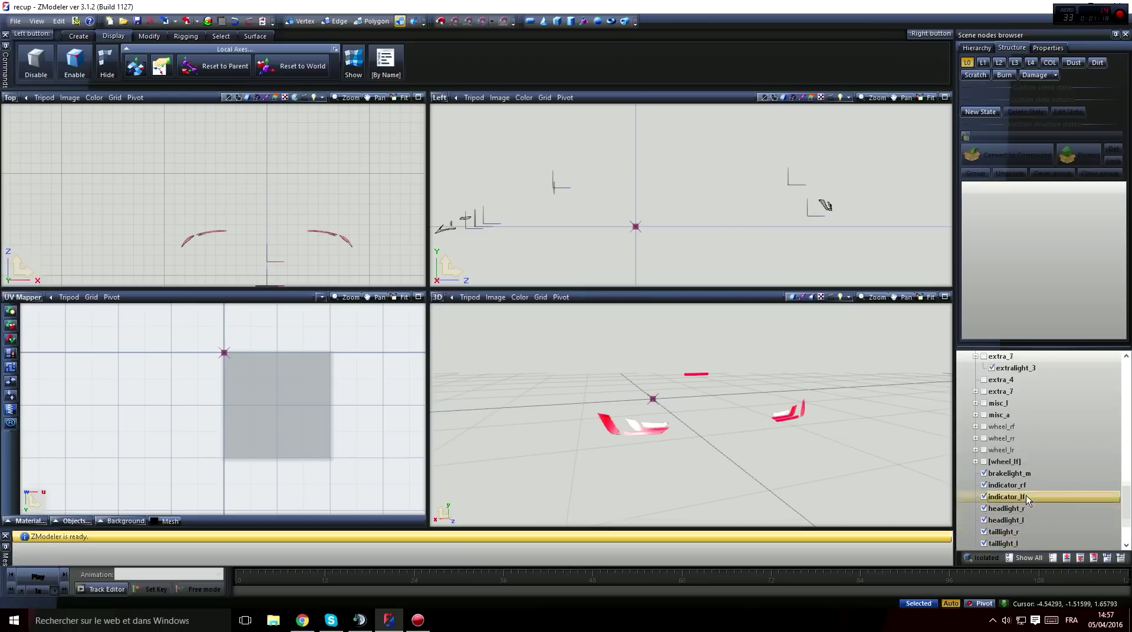
pyautogui.scroll(-2, 1025, 498)
pyautogui.click(983, 485)
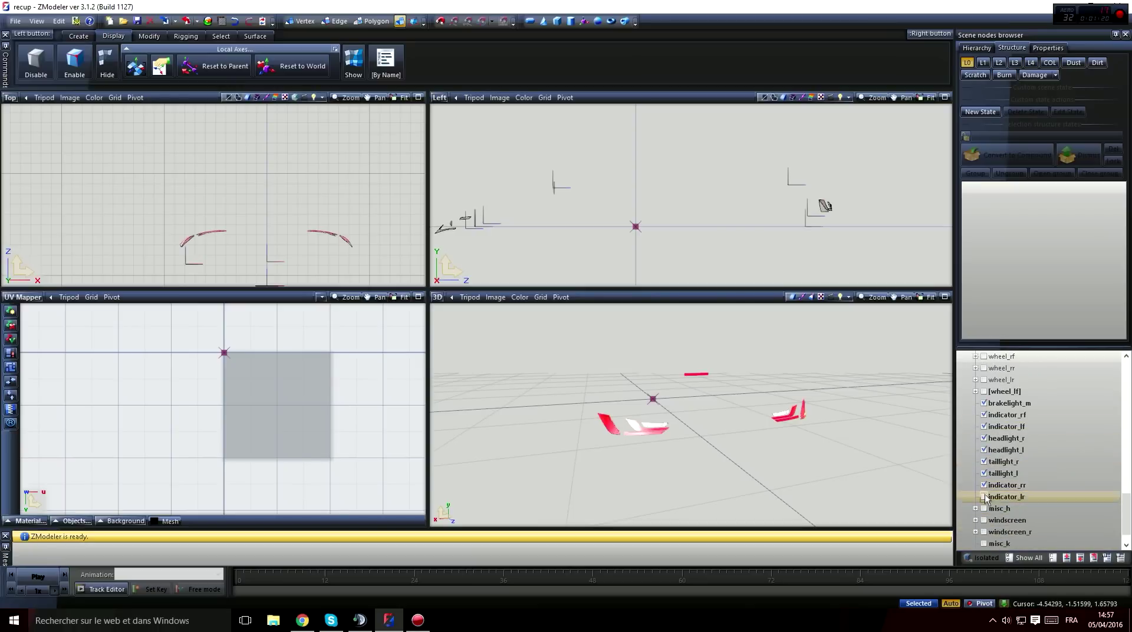
pyautogui.scroll(-1, 1025, 499)
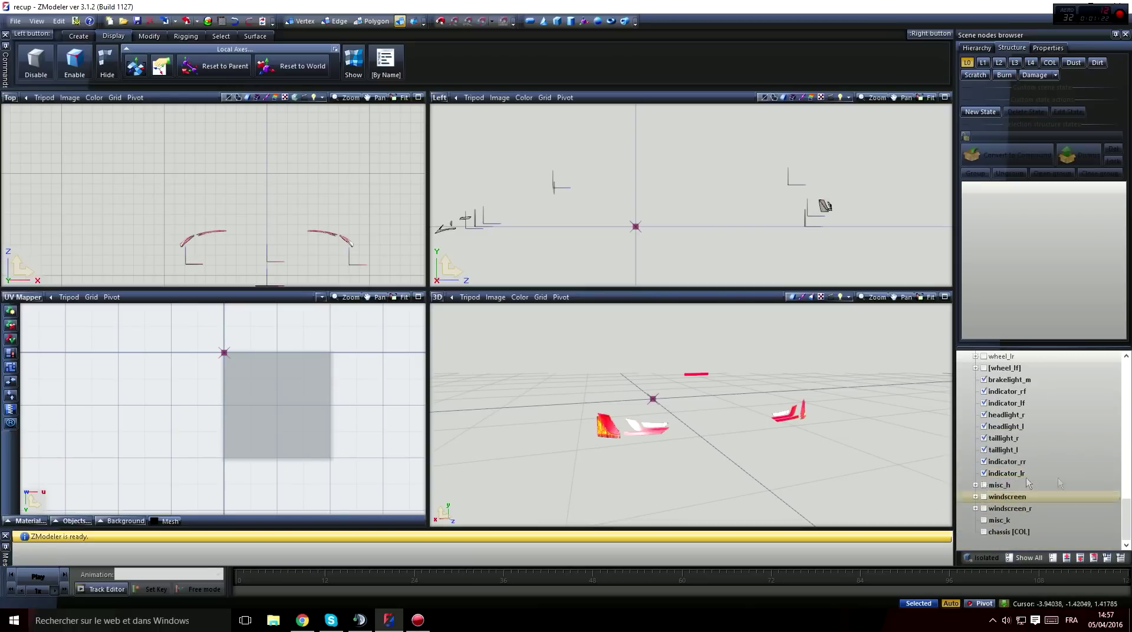
pyautogui.scroll(2, 639, 415)
pyautogui.moveTo(679, 471); pyautogui.dragTo(684, 466, button='middle')
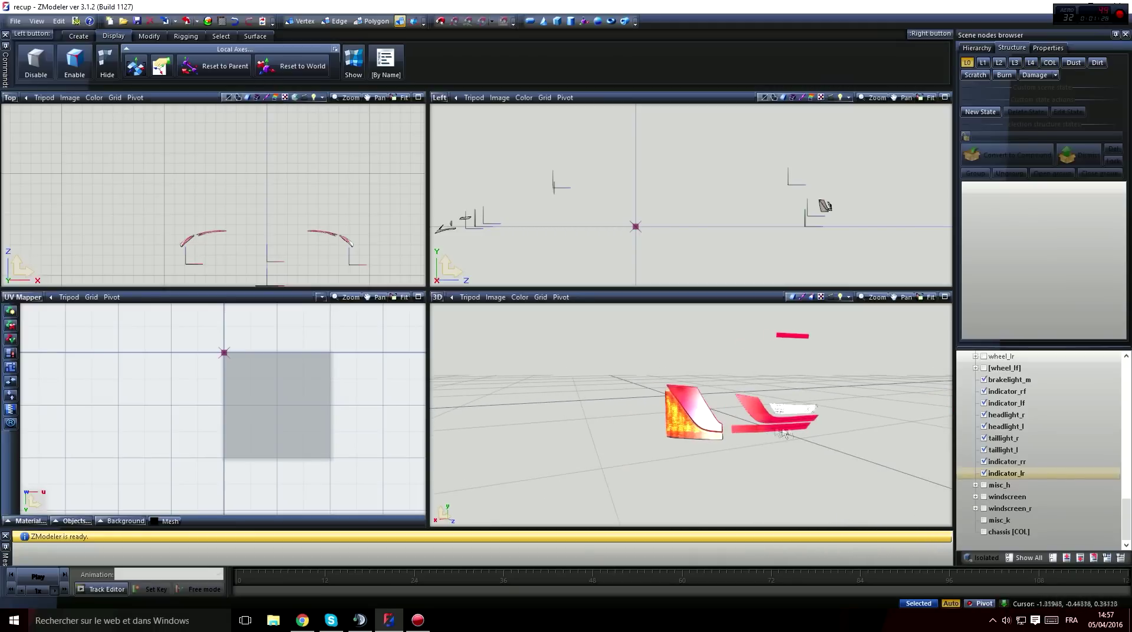
pyautogui.moveTo(766, 463); pyautogui.dragTo(761, 465, button='middle')
pyautogui.moveTo(666, 481); pyautogui.dragTo(766, 475, button='middle')
# Isolate headlight_l so that only this light is displayed.
pyautogui.scroll(10, 1011, 462)
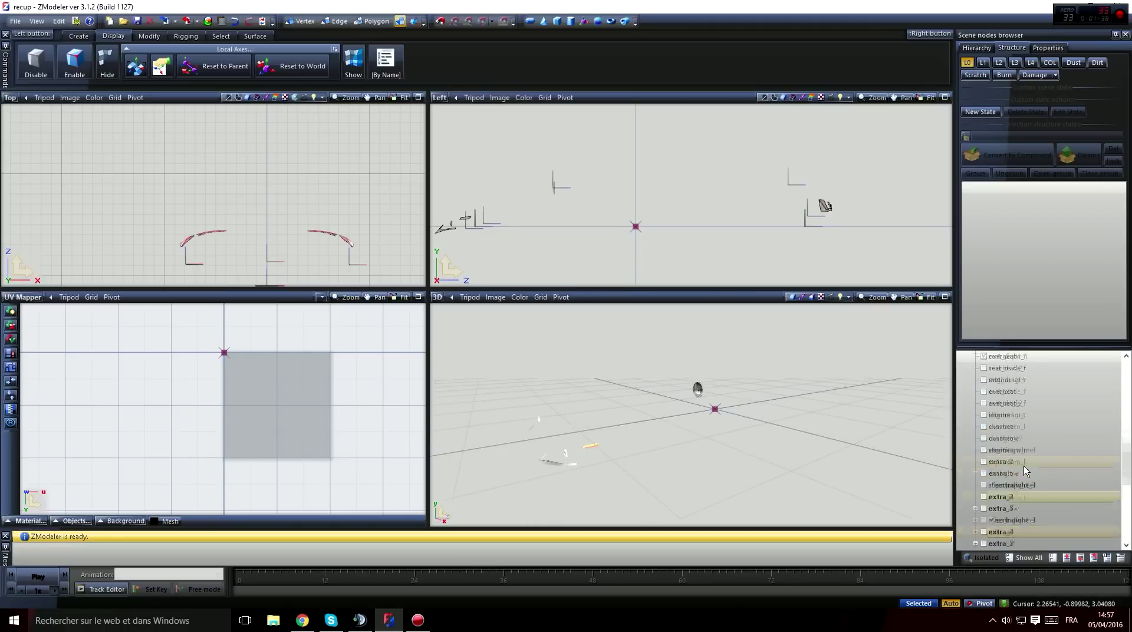
pyautogui.scroll(-3, 1012, 461)
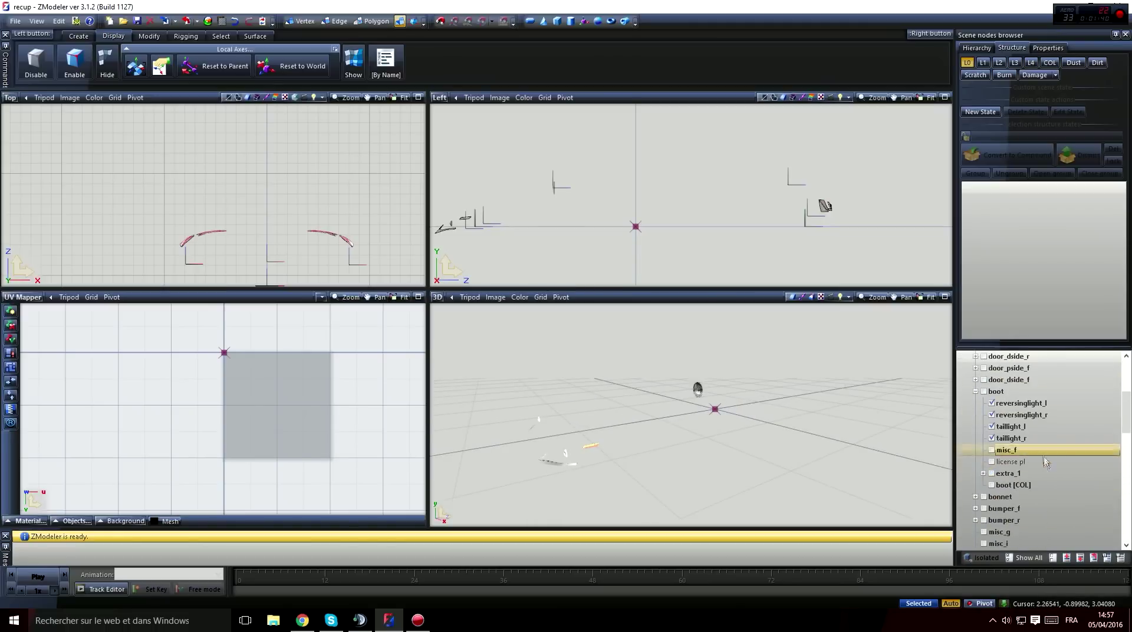
pyautogui.click(1032, 403)
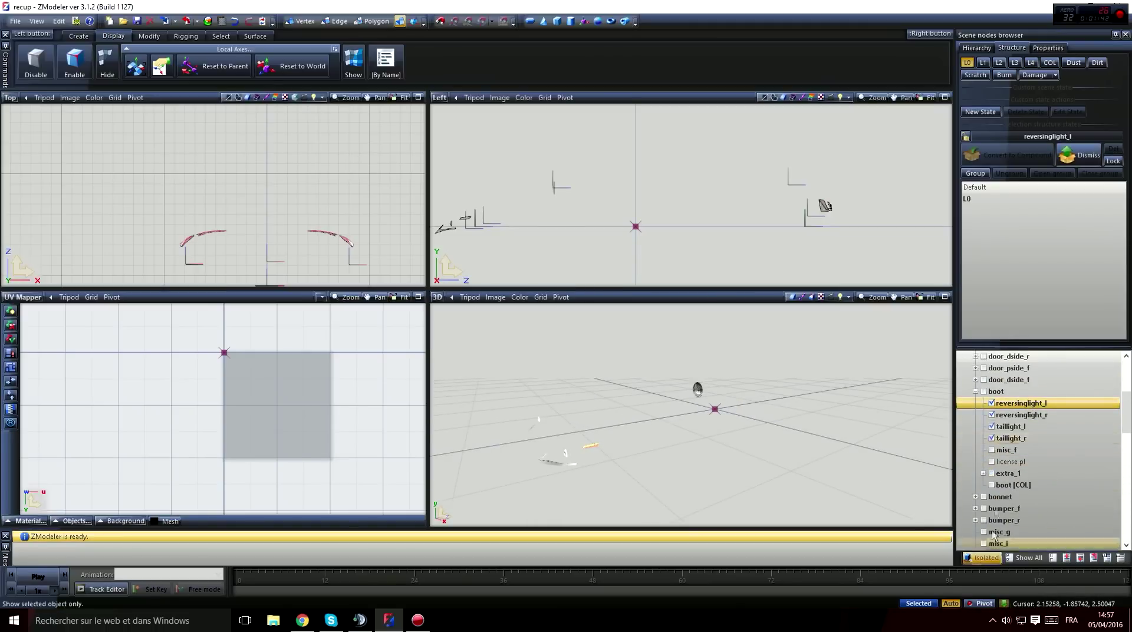
pyautogui.scroll(-5, 996, 455)
pyautogui.scroll(-2, 1053, 459)
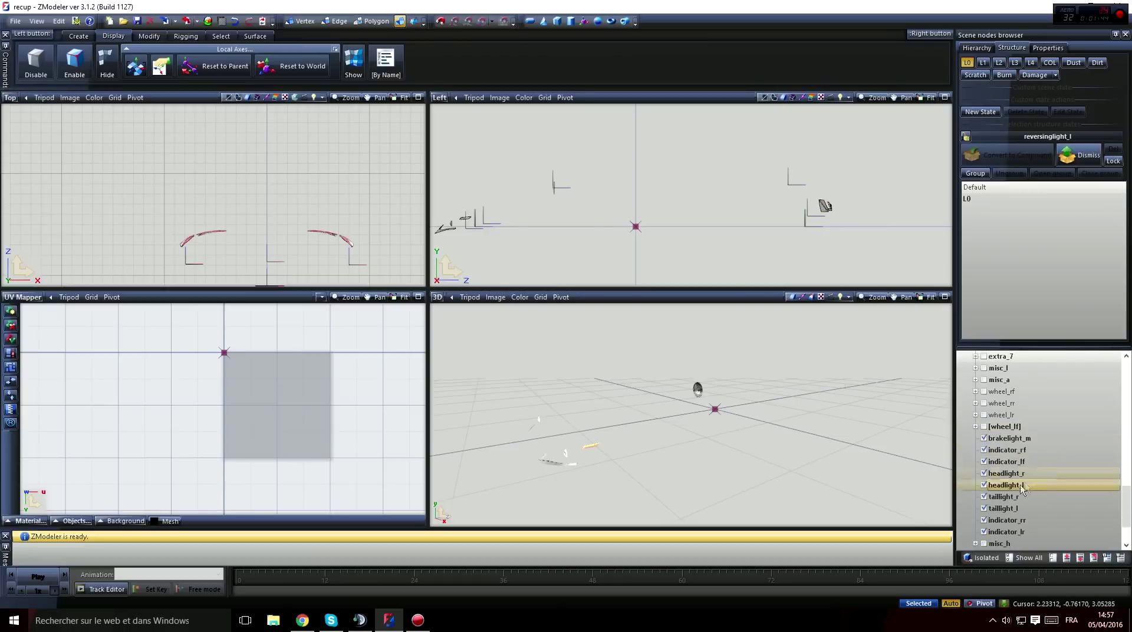
pyautogui.click(1014, 484)
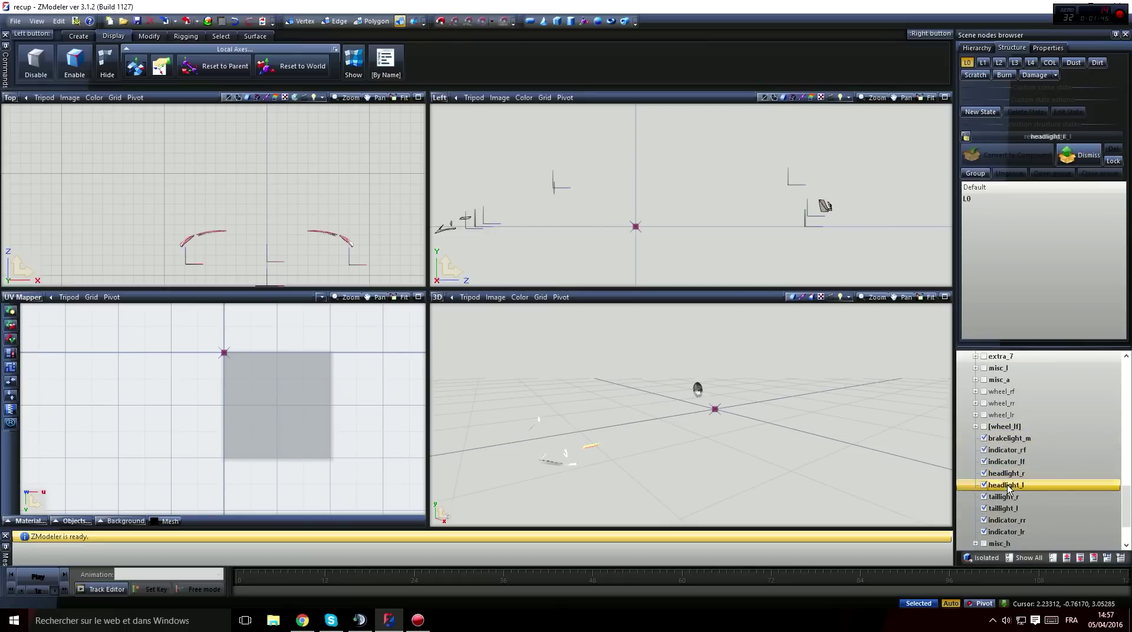
pyautogui.click(983, 558)
pyautogui.scroll(-1, 519, 213)
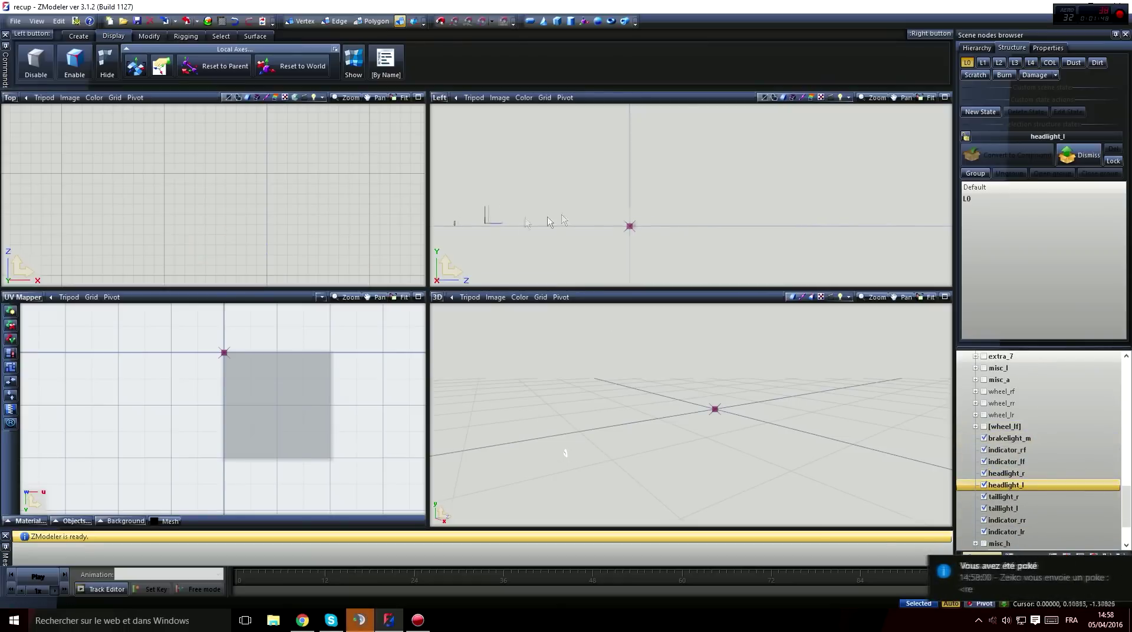
# Change the Left viewport to a Perspective view and orbit it around the isolated headlight.
pyautogui.moveTo(698, 253); pyautogui.dragTo(774, 249, button='middle')
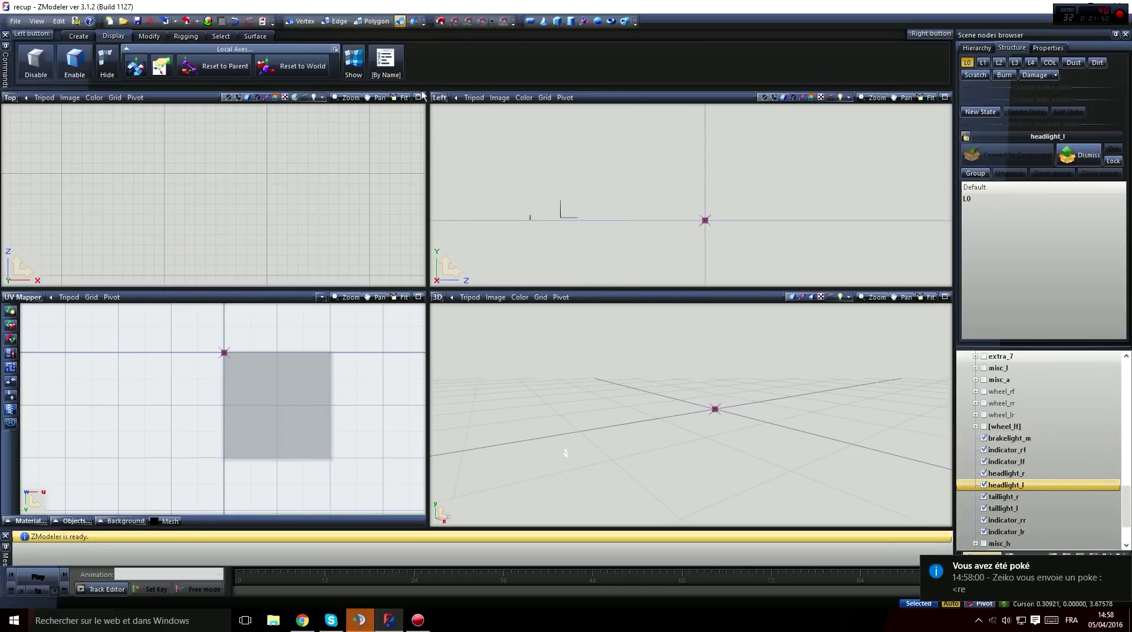
pyautogui.click(1120, 567)
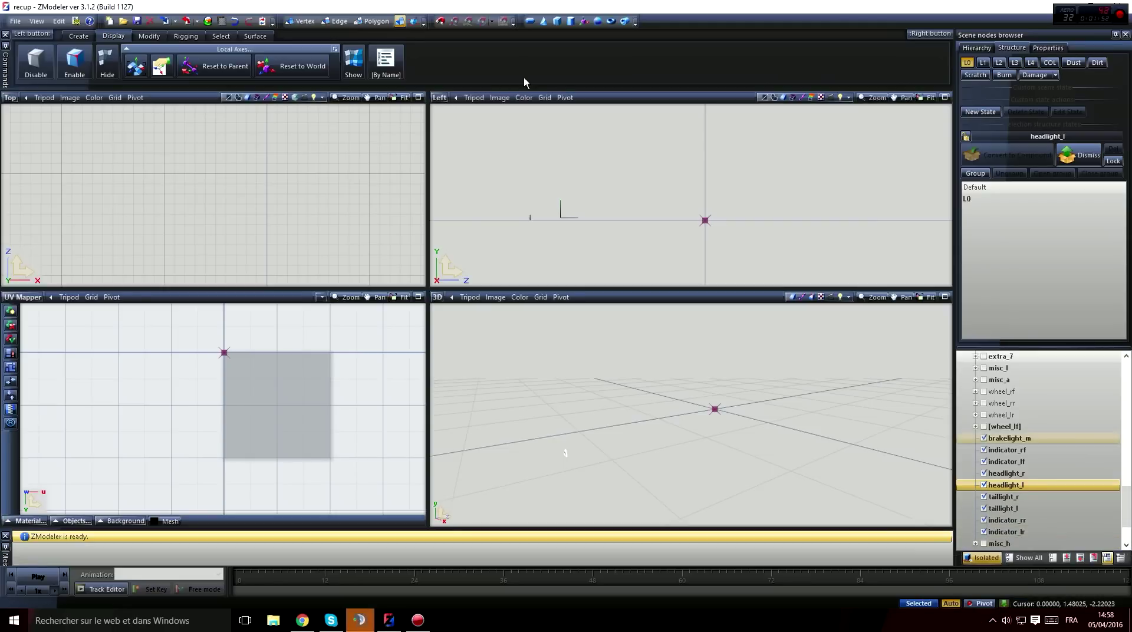
pyautogui.click(441, 98)
pyautogui.click(469, 210)
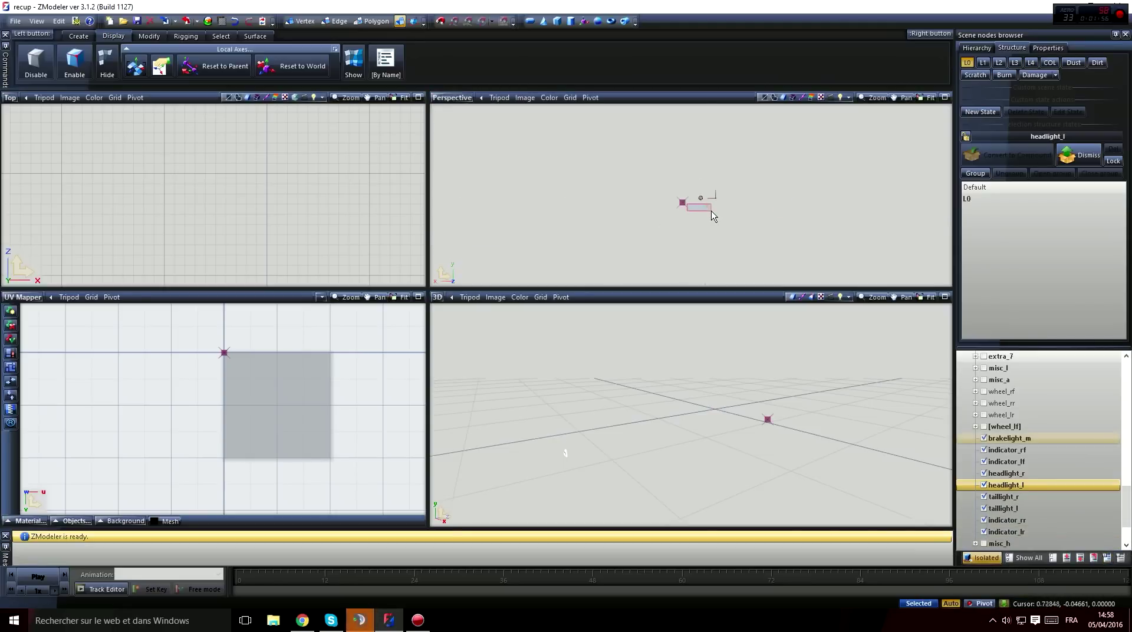
pyautogui.moveTo(692, 222); pyautogui.dragTo(696, 164, button='middle')
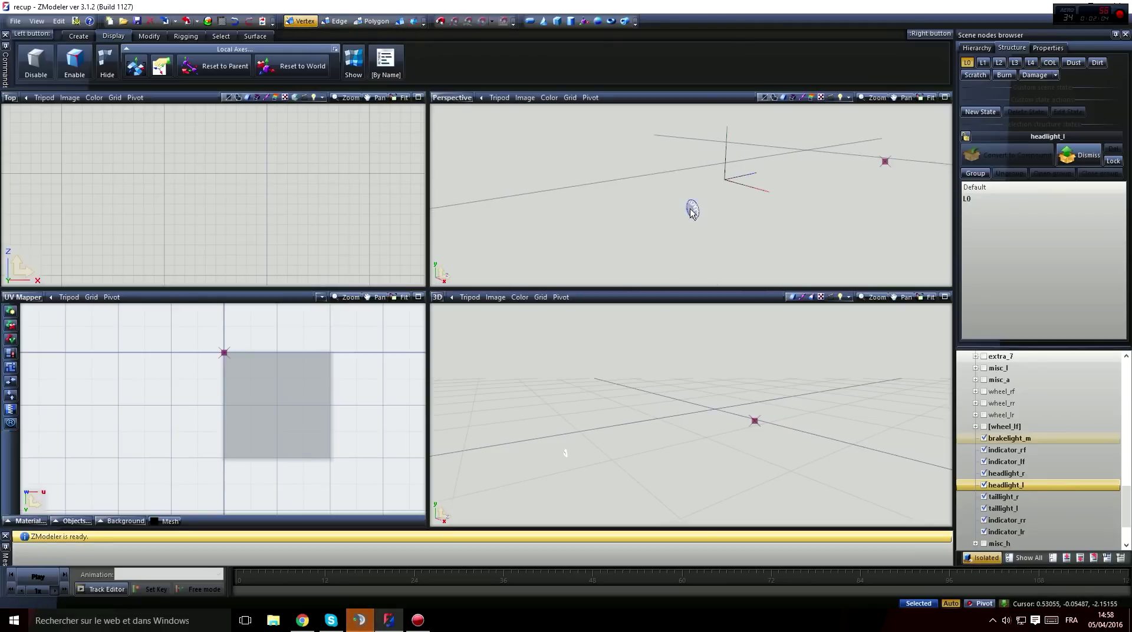
# Select all vertices of headlight_l and of headlight_r, and inspect each mesh's External State ID.
pyautogui.moveTo(630, 155); pyautogui.dragTo(767, 251)
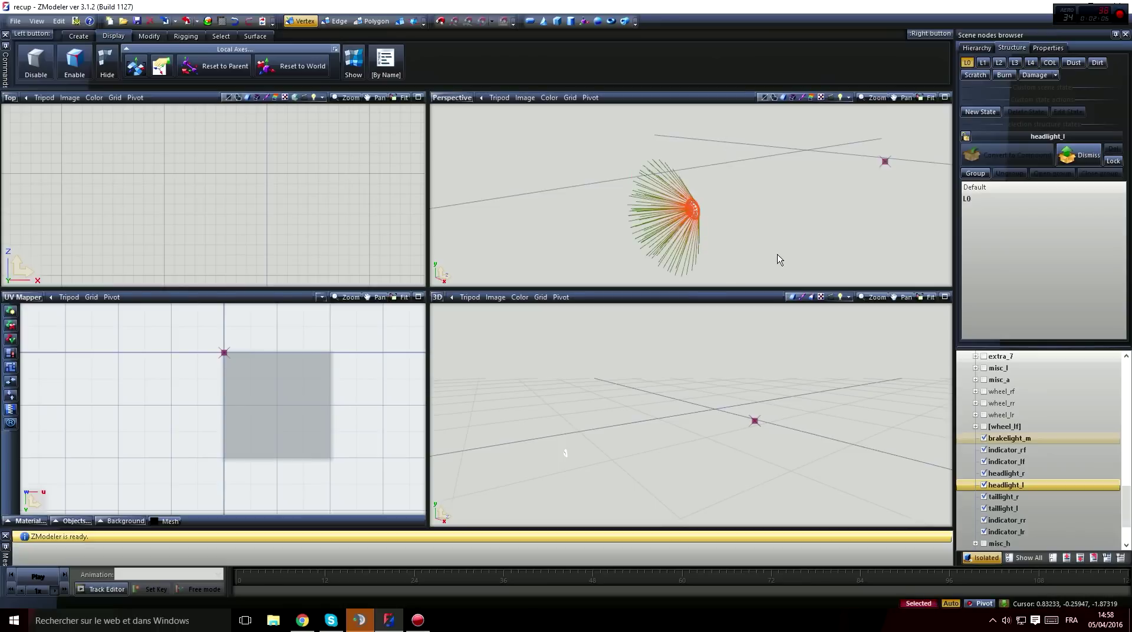
pyautogui.click(1049, 50)
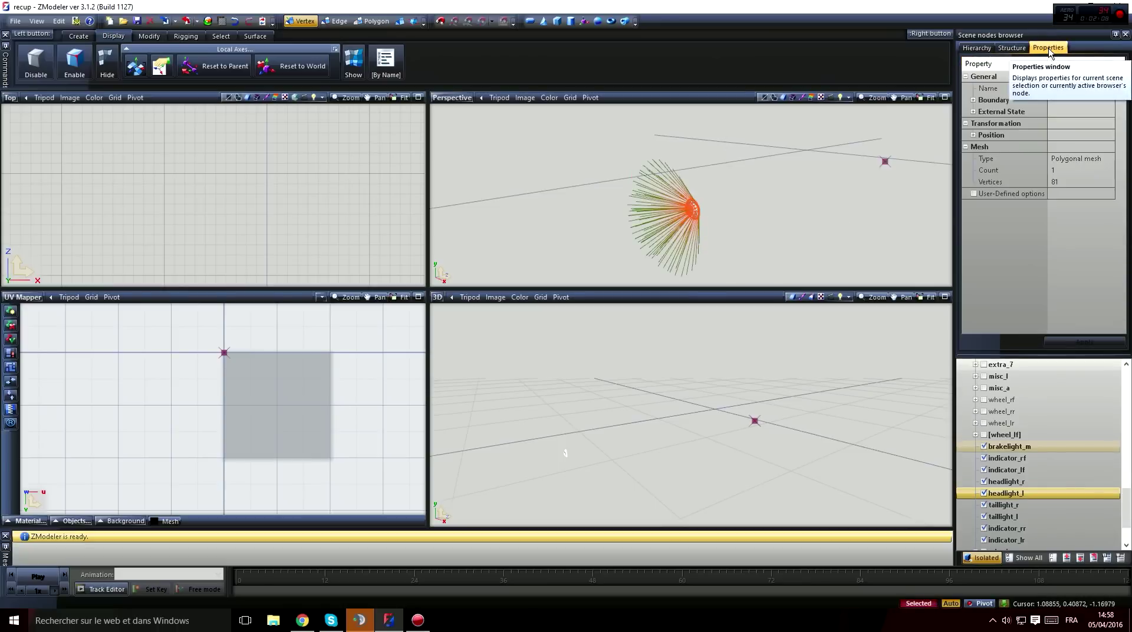
pyautogui.click(972, 112)
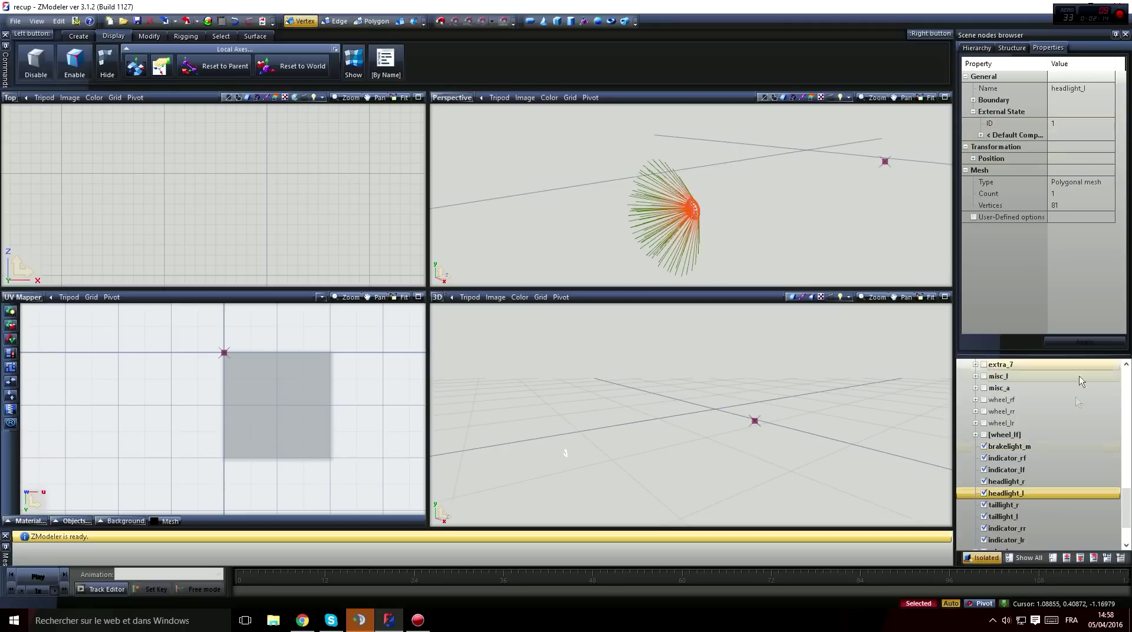
pyautogui.click(1024, 482)
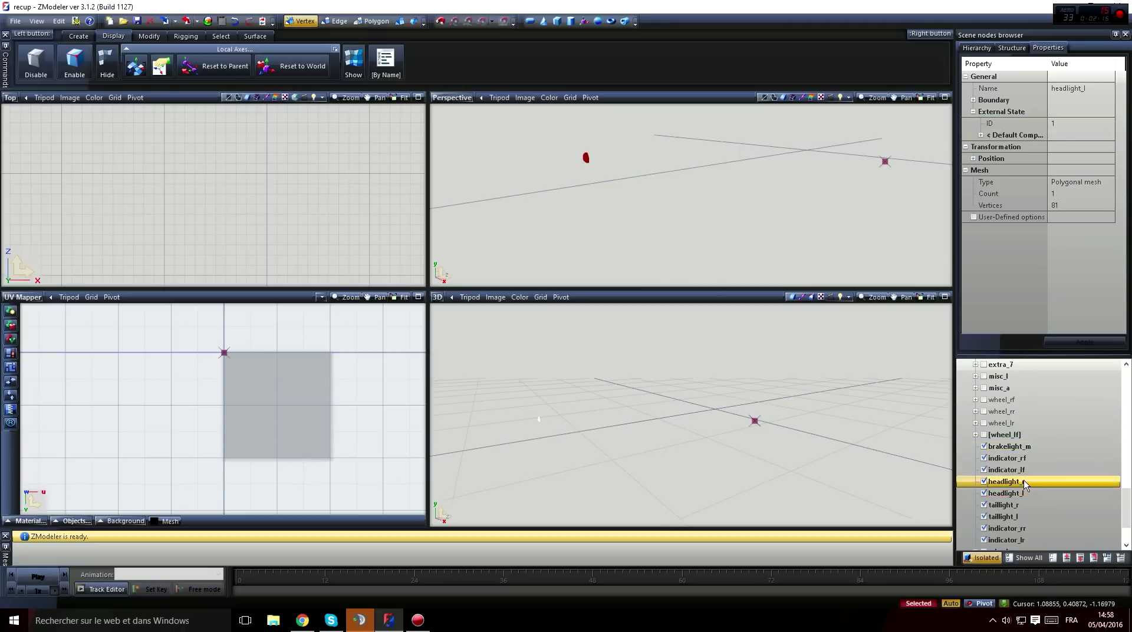
pyautogui.moveTo(564, 140); pyautogui.dragTo(655, 194)
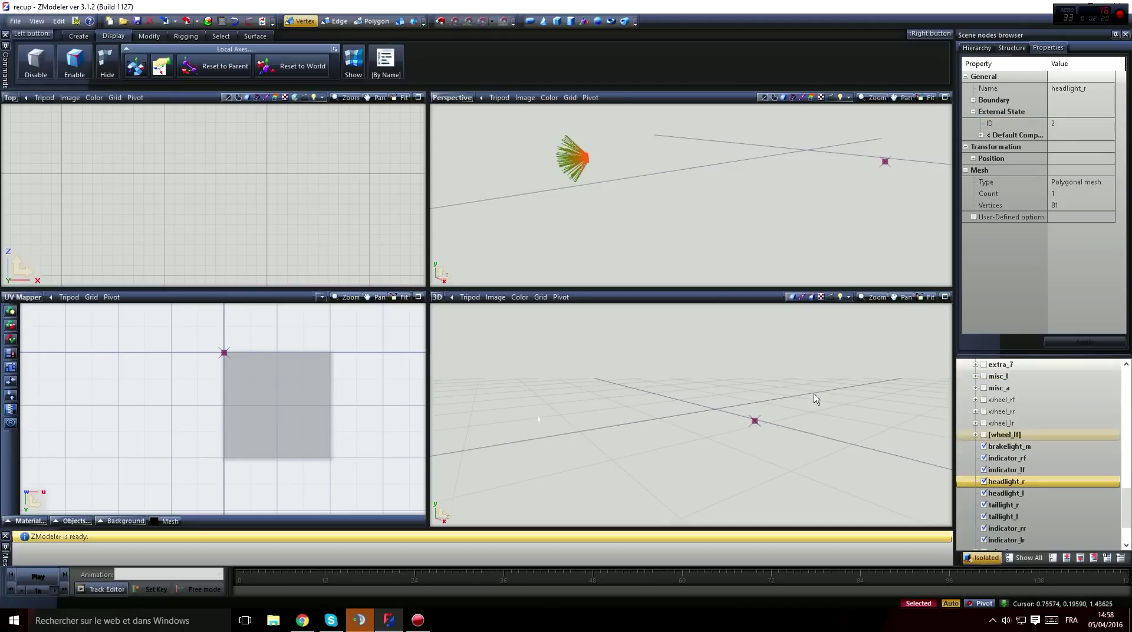
# Inspect the External State ID of the vertices of the chassis taillight_l and taillight_r.
pyautogui.scroll(-2, 814, 397)
pyautogui.scroll(-1, 806, 218)
pyautogui.moveTo(808, 223); pyautogui.dragTo(828, 213, button='middle')
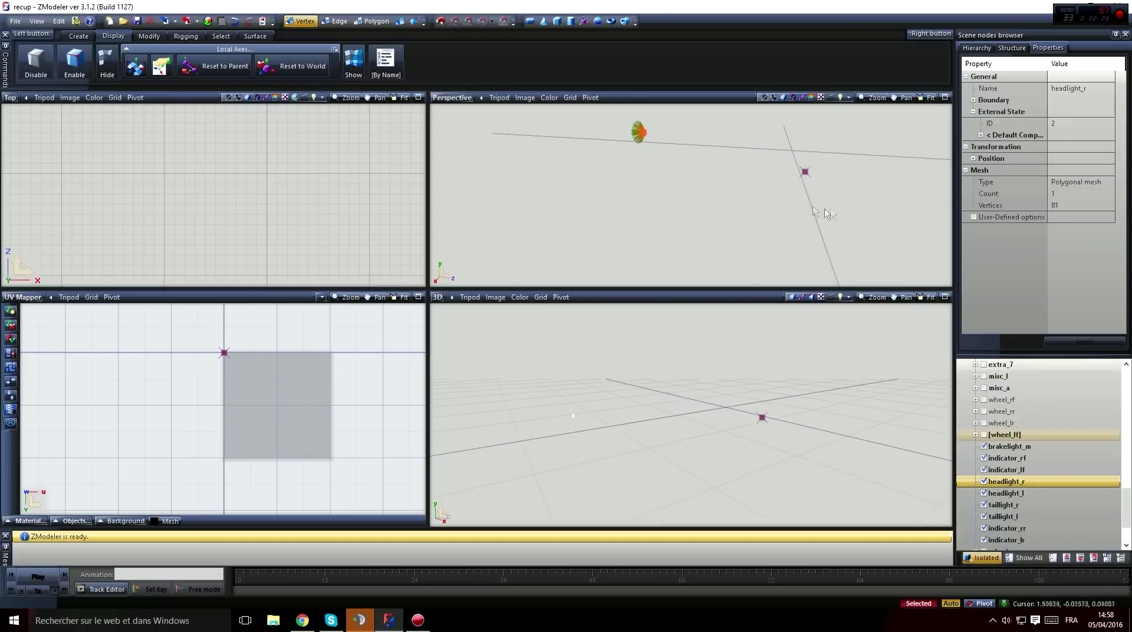
pyautogui.click(1032, 516)
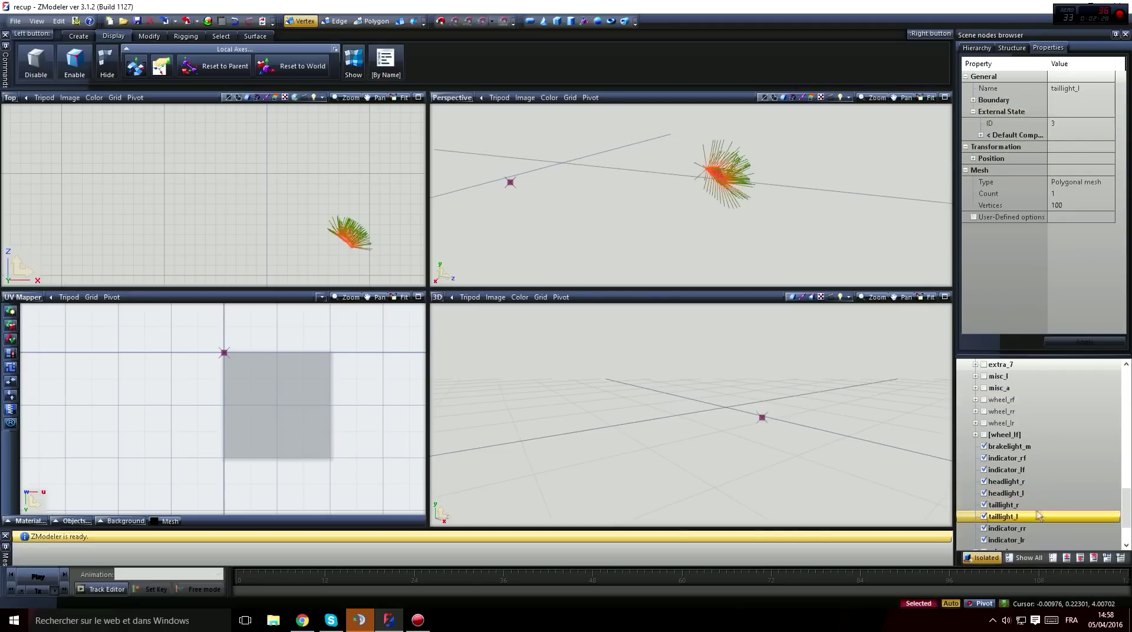
pyautogui.click(1011, 504)
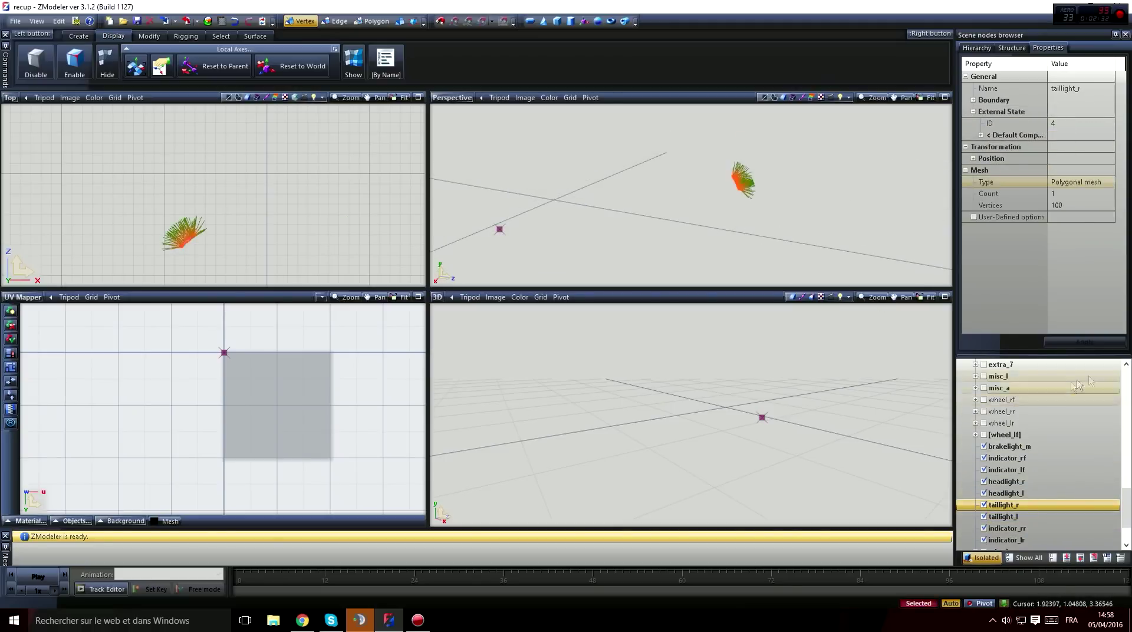
# Inspect the External State ID of the vertices of the front indicators, indicator_lf and indicator_rf.
pyautogui.click(1047, 470)
pyautogui.moveTo(533, 201); pyautogui.dragTo(584, 204, button='middle')
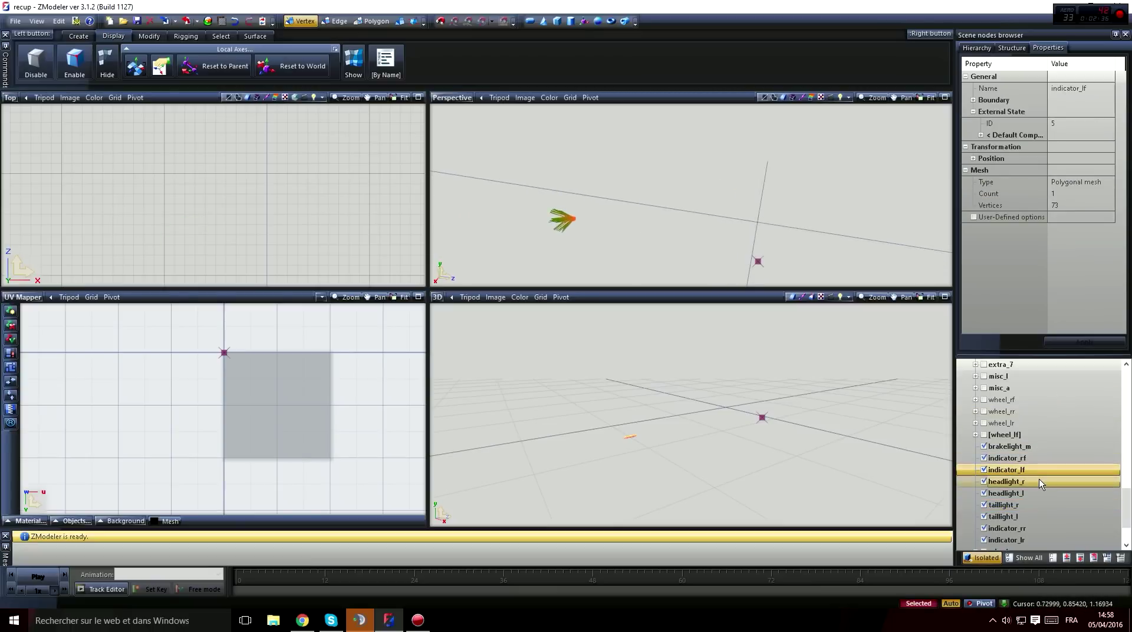
pyautogui.click(1041, 458)
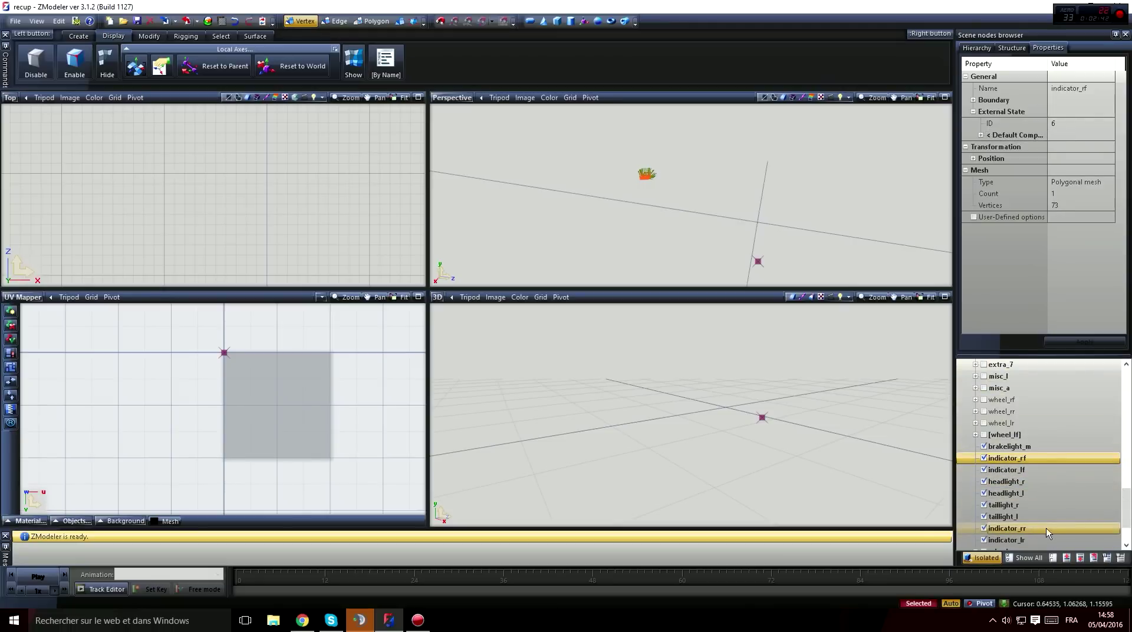
# Select all vertices of the rear indicators indicator_lr and indicator_rr, and inspect each one's External State ID.
pyautogui.click(1028, 540)
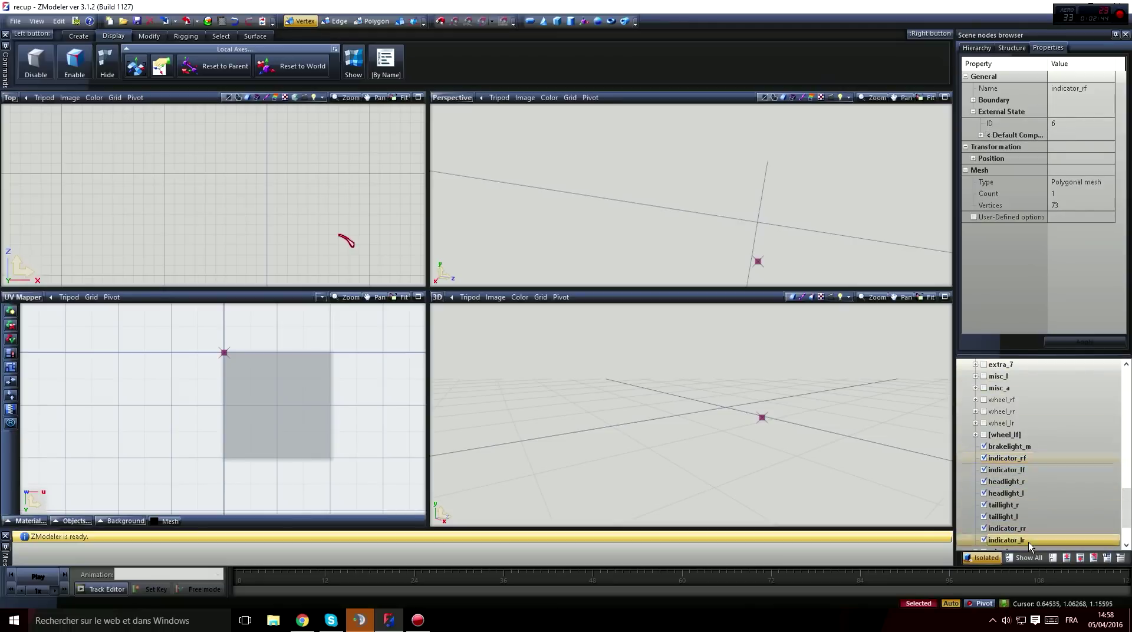
pyautogui.moveTo(836, 254); pyautogui.dragTo(644, 171, button='middle')
pyautogui.moveTo(772, 176); pyautogui.dragTo(897, 238)
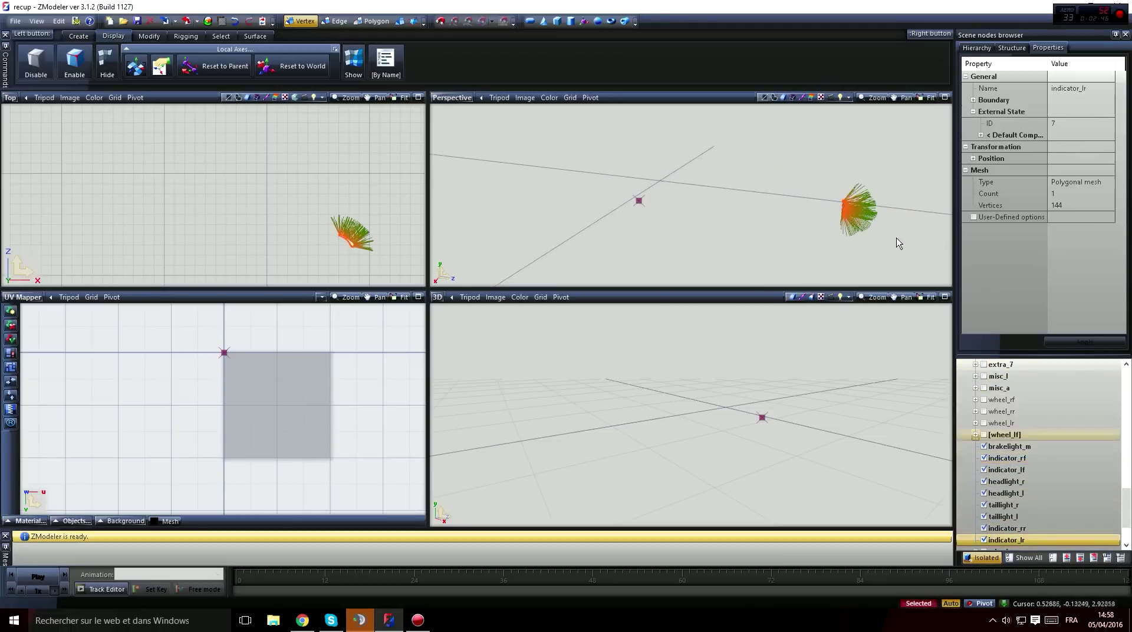
pyautogui.moveTo(883, 238); pyautogui.dragTo(783, 244, button='middle')
pyautogui.click(1015, 531)
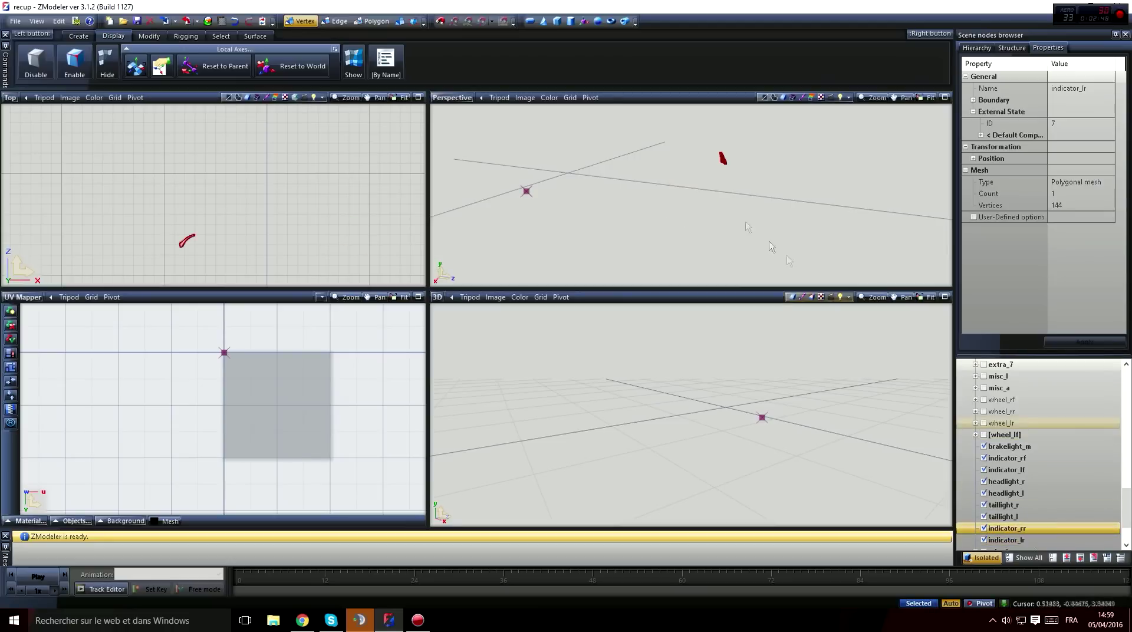
pyautogui.moveTo(743, 160); pyautogui.dragTo(790, 202)
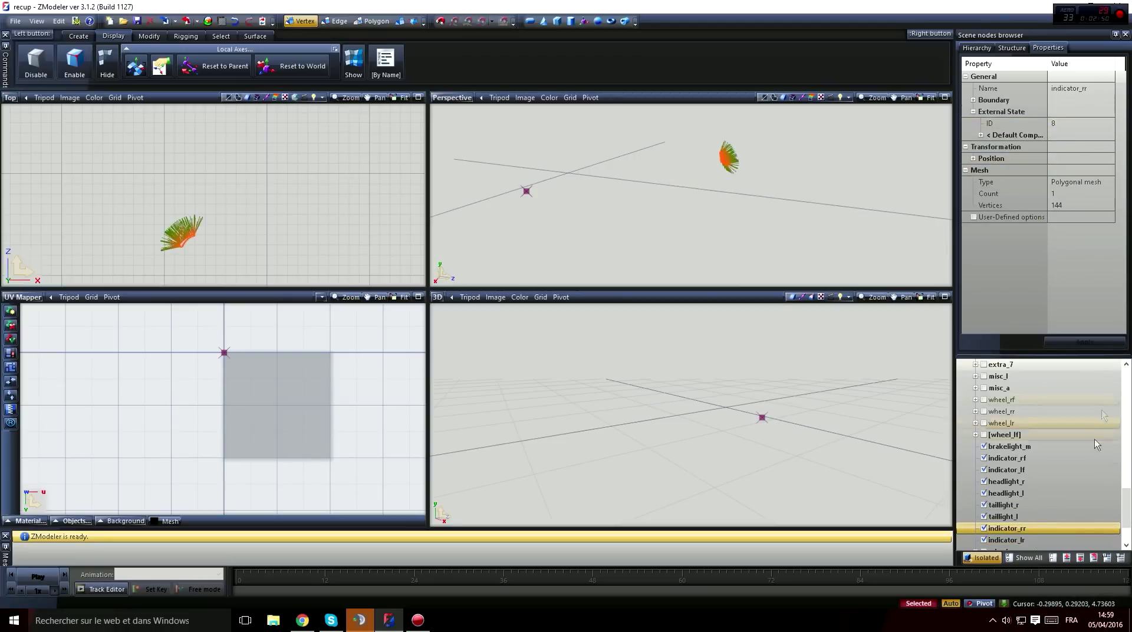
# Inspect the External State ID of brakelight_m and view its vertices from another angle.
pyautogui.scroll(-1, 1069, 506)
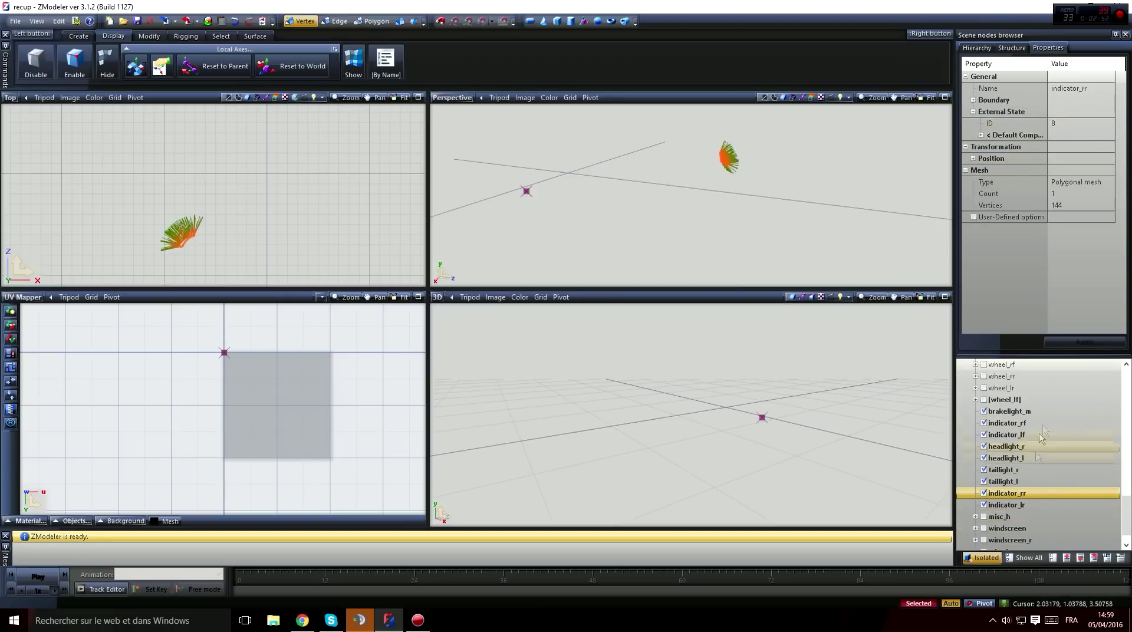
pyautogui.click(1016, 412)
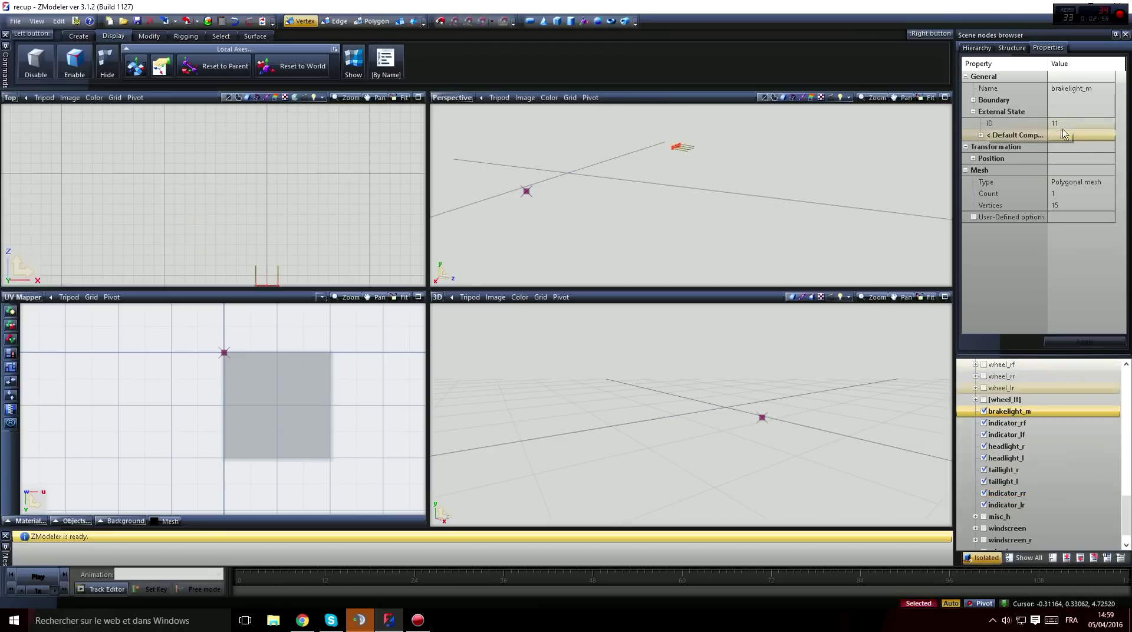
pyautogui.scroll(3, 1055, 431)
pyautogui.scroll(-2, 1055, 430)
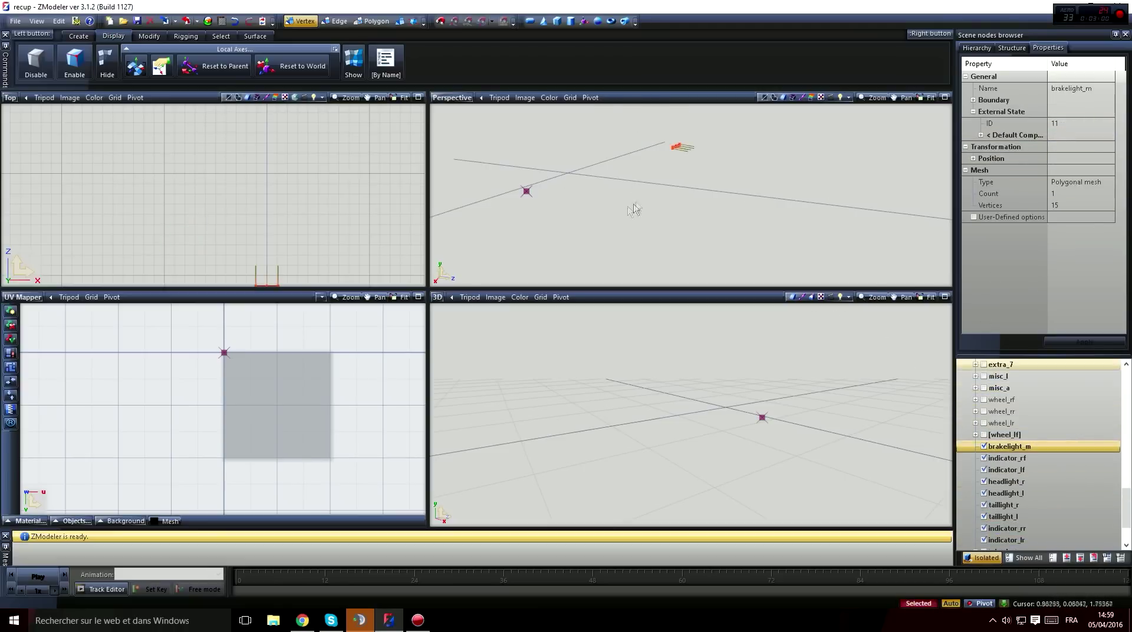
pyautogui.moveTo(620, 202)
pyautogui.mouseDown(button='middle')
pyautogui.moveTo(606, 202)
pyautogui.moveTo(611, 184)
pyautogui.moveTo(667, 131)
pyautogui.moveTo(605, 193)
pyautogui.mouseUp(button='middle')
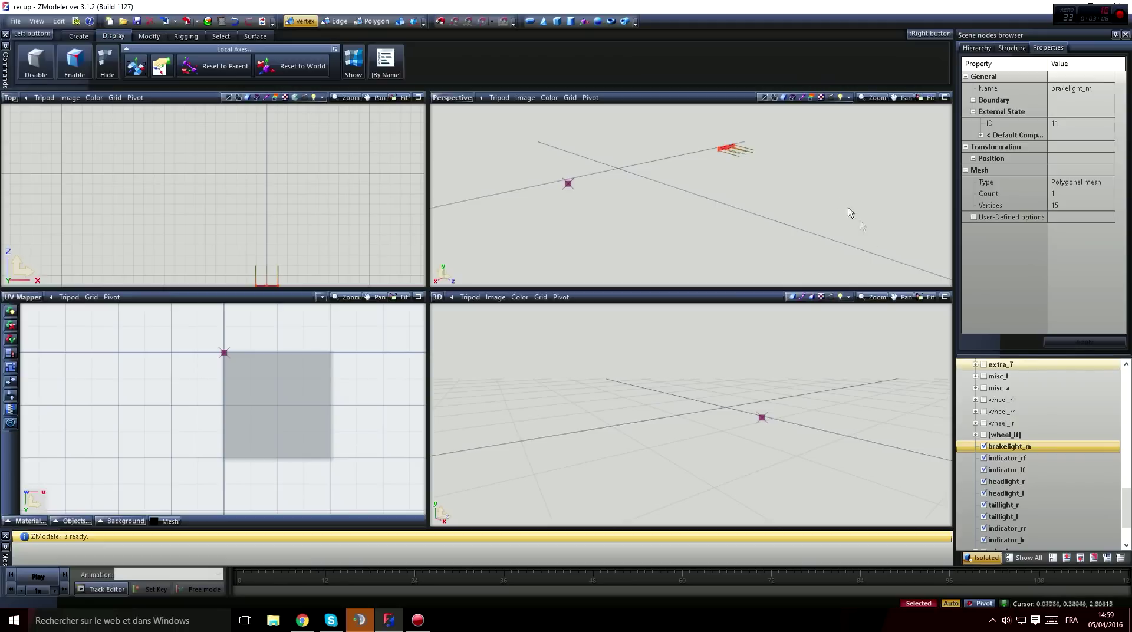
# Compare the External State IDs of the chassis taillights with those of taillight_l and taillight_r under boot.
pyautogui.click(1018, 506)
pyautogui.click(1012, 519)
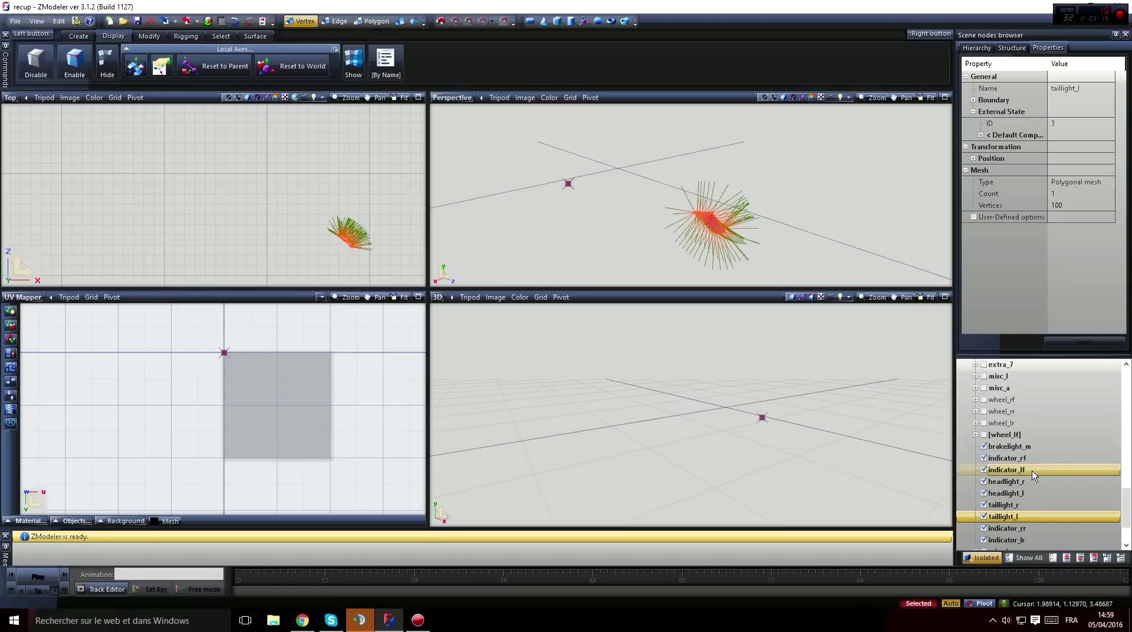
pyautogui.scroll(6, 1059, 474)
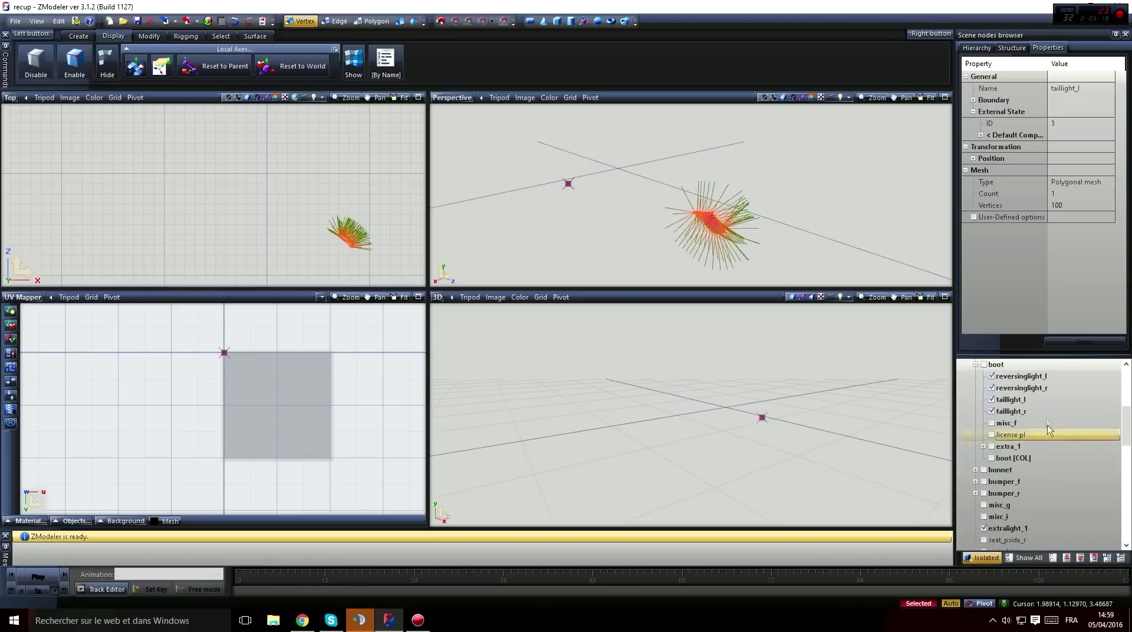
pyautogui.click(1030, 400)
pyautogui.moveTo(737, 210); pyautogui.dragTo(716, 200, button='middle')
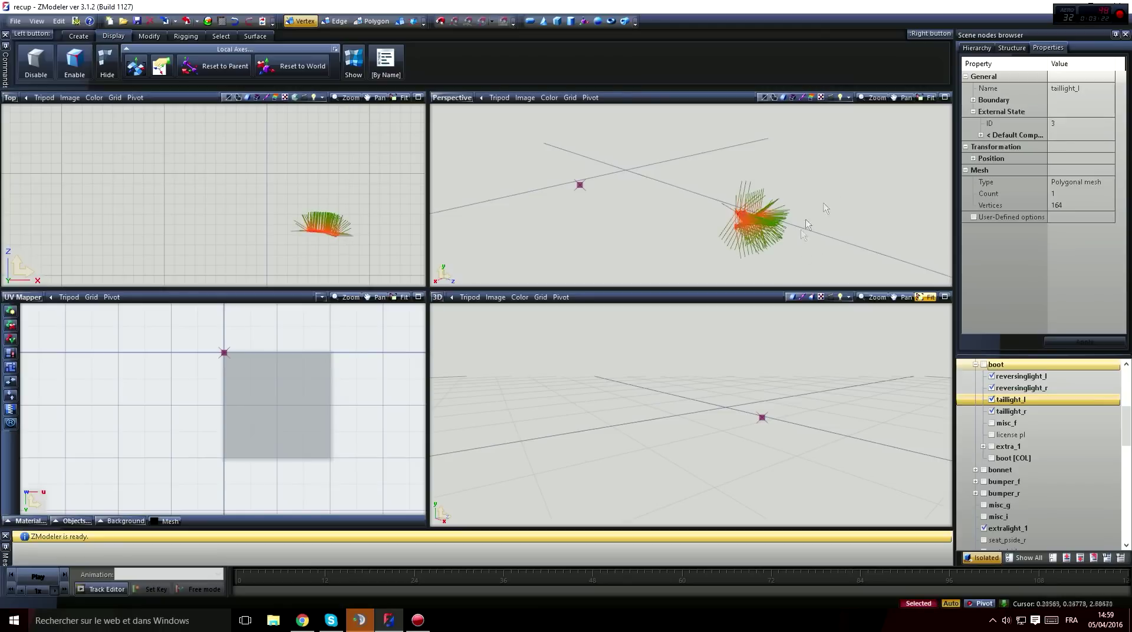
pyautogui.click(1011, 411)
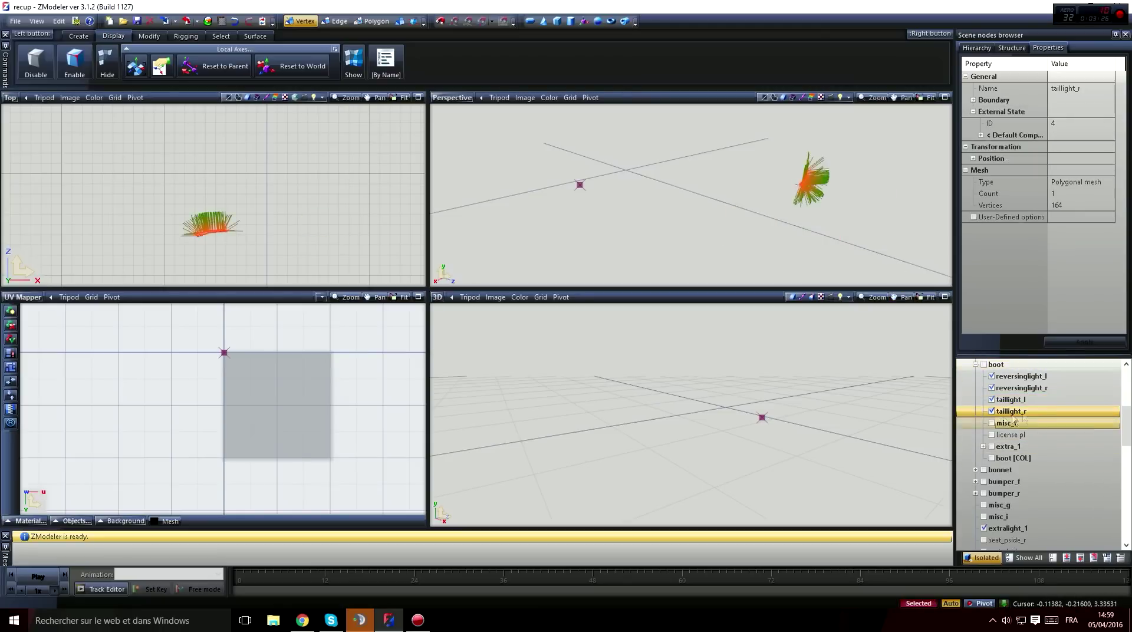
# Select all vertices of reversinglight_l and reversinglight_r under boot, and inspect each one's External State ID.
pyautogui.scroll(-1, 1043, 411)
pyautogui.scroll(1, 1044, 412)
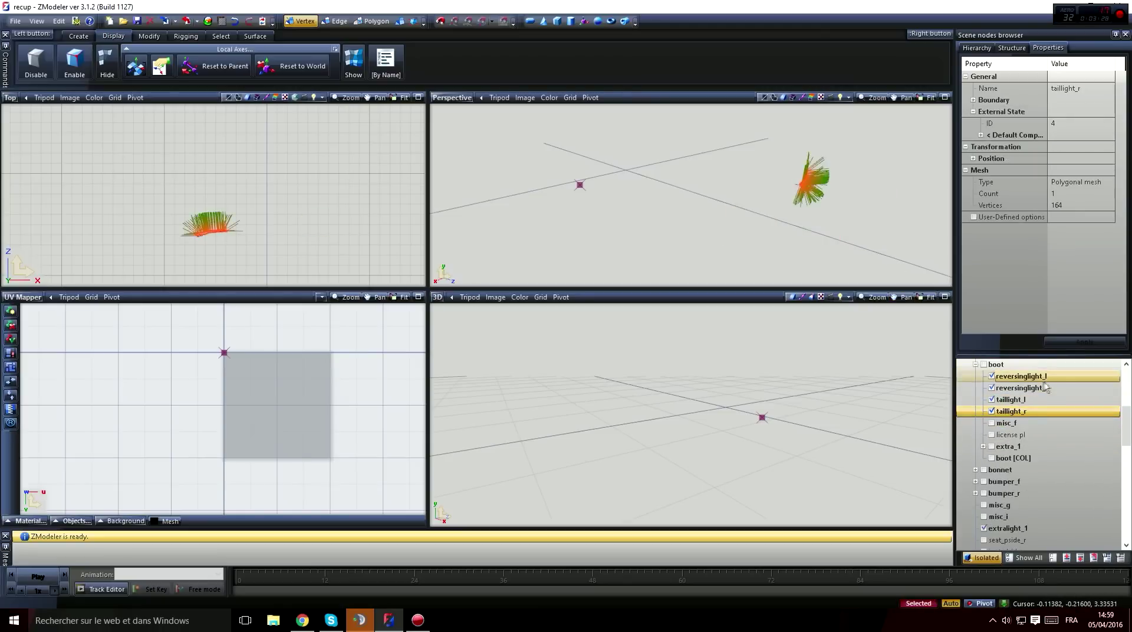
pyautogui.click(1039, 387)
pyautogui.click(1012, 375)
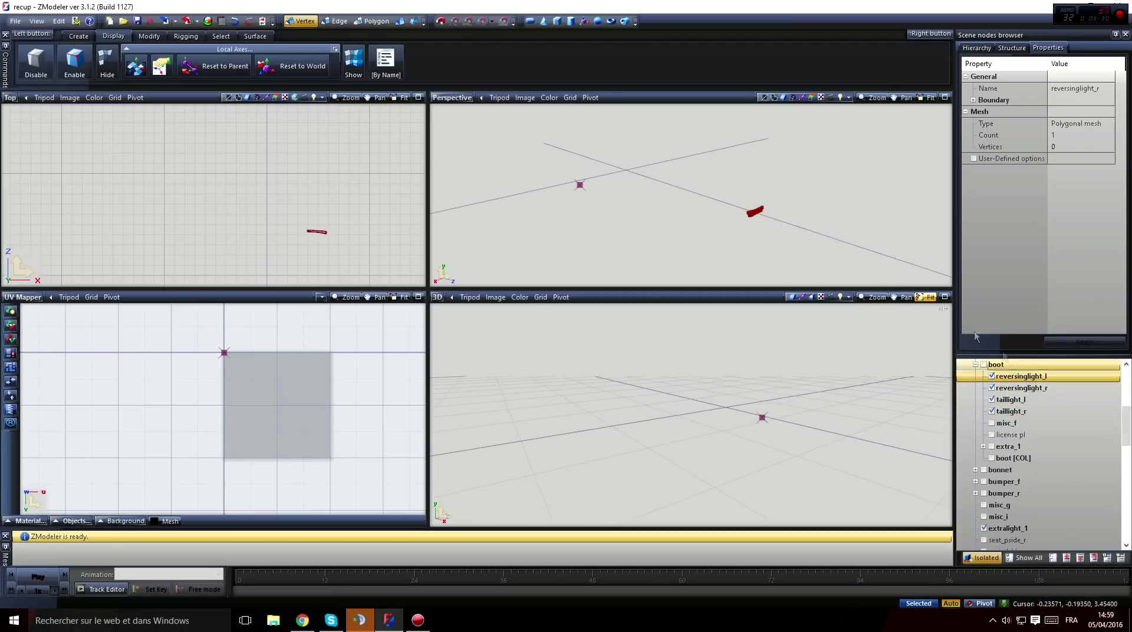
pyautogui.moveTo(718, 181); pyautogui.dragTo(849, 263)
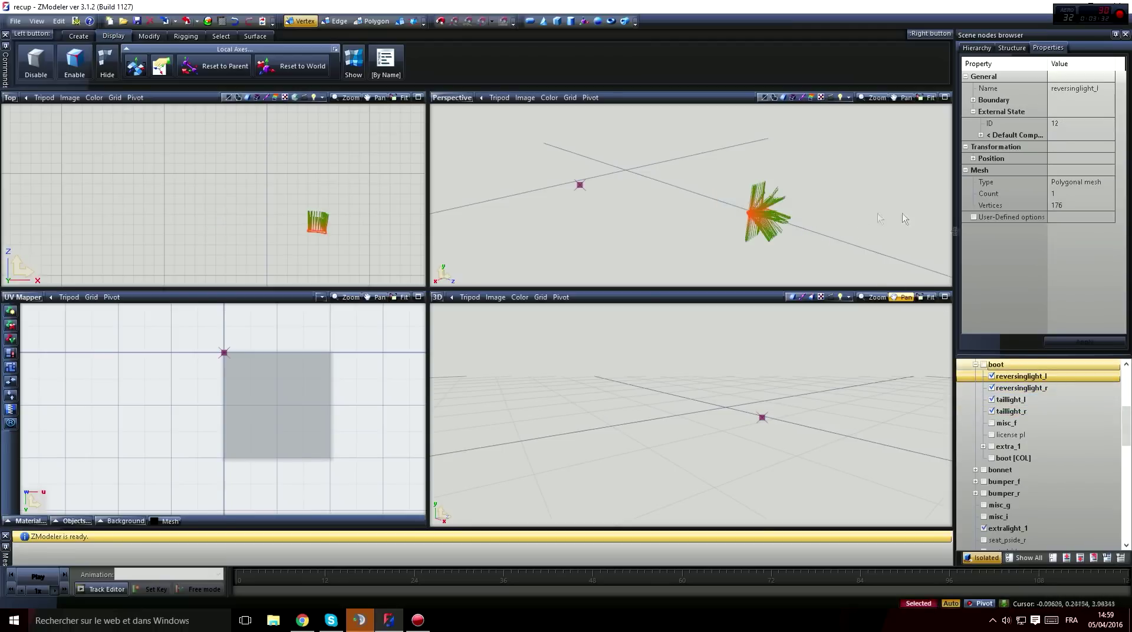
pyautogui.click(1021, 387)
pyautogui.moveTo(759, 144); pyautogui.dragTo(814, 180)
# Select all vertices of extralight_1 and inspect their External State ID.
pyautogui.scroll(-1, 1024, 472)
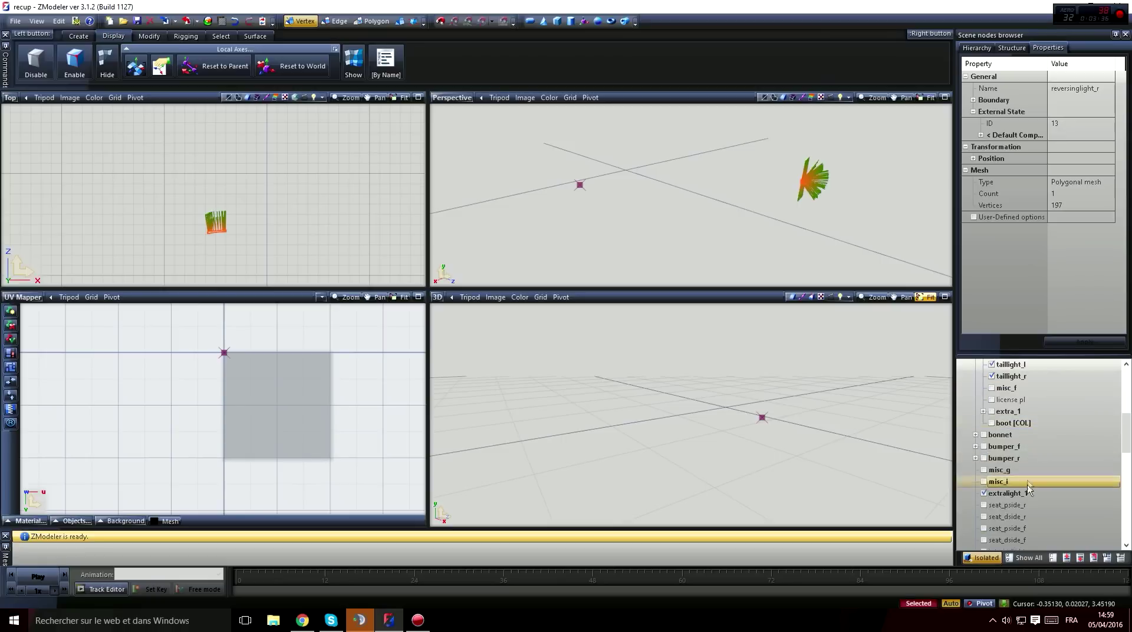
pyautogui.click(1024, 494)
pyautogui.moveTo(532, 129); pyautogui.dragTo(692, 194)
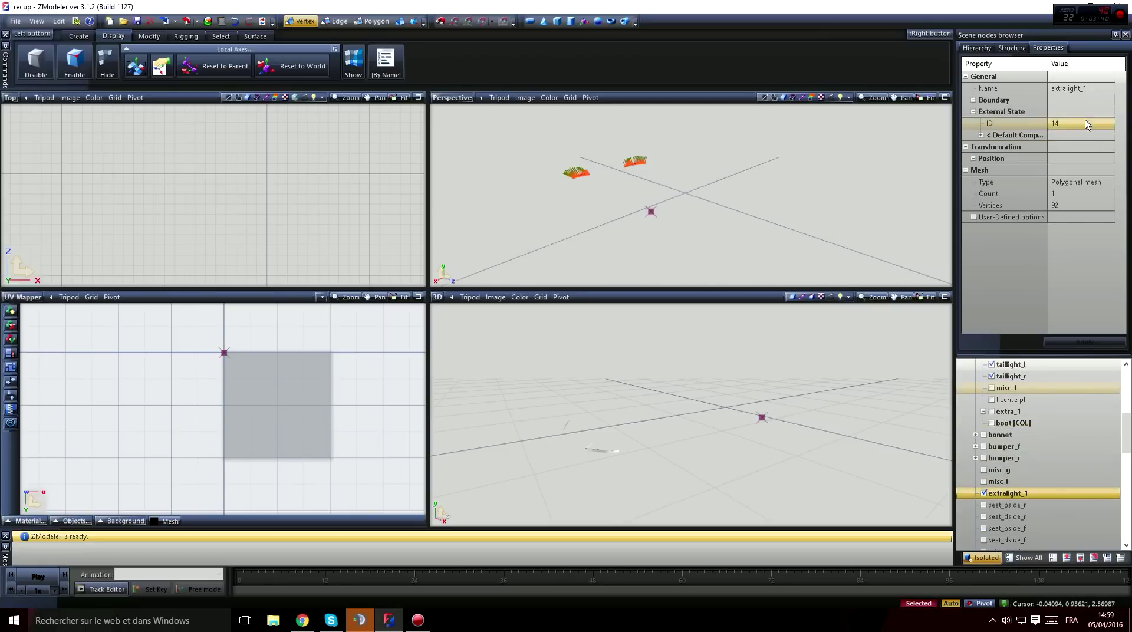
# Inspect the External State ID of extralight_3 under extra_5 and examine its vertices from several angles.
pyautogui.scroll(-7, 1058, 496)
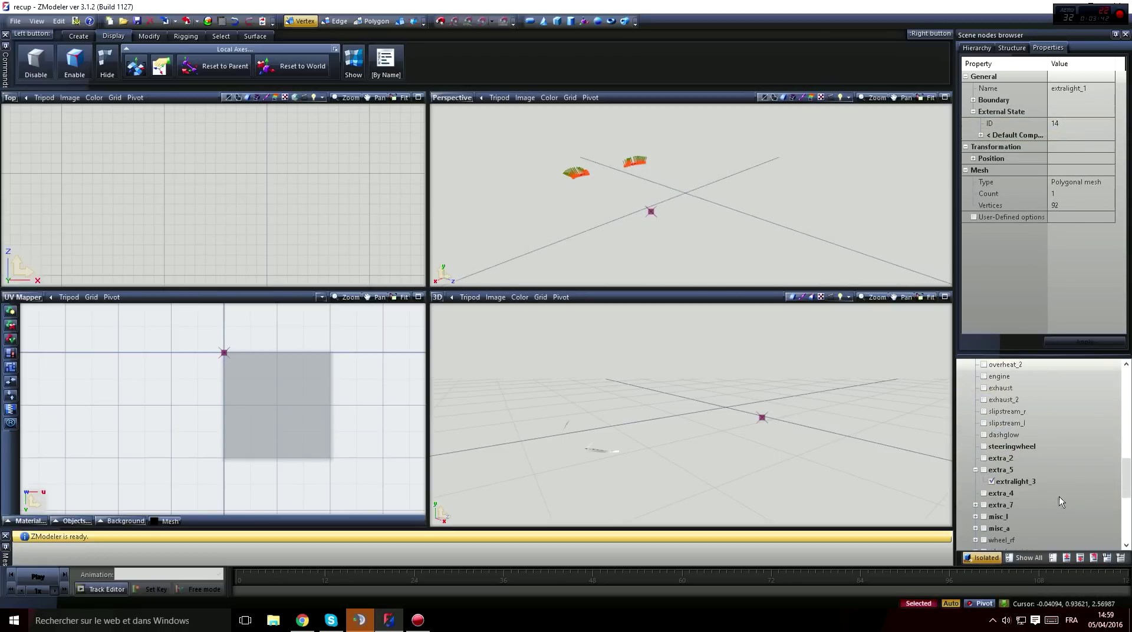
pyautogui.click(1032, 481)
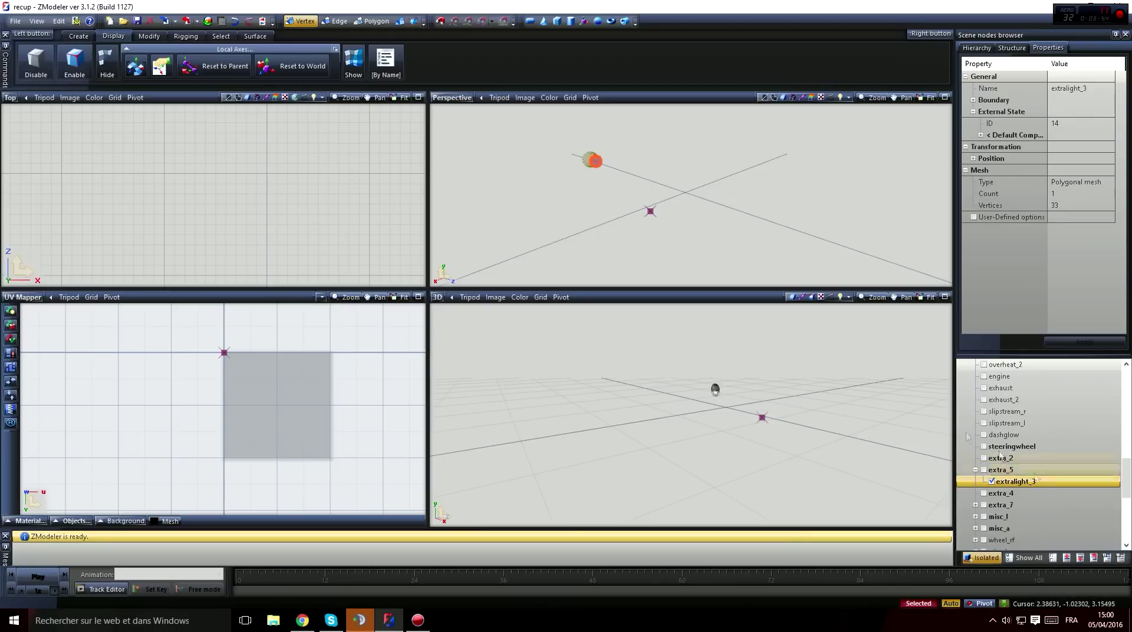
pyautogui.moveTo(648, 204); pyautogui.dragTo(699, 196, button='middle')
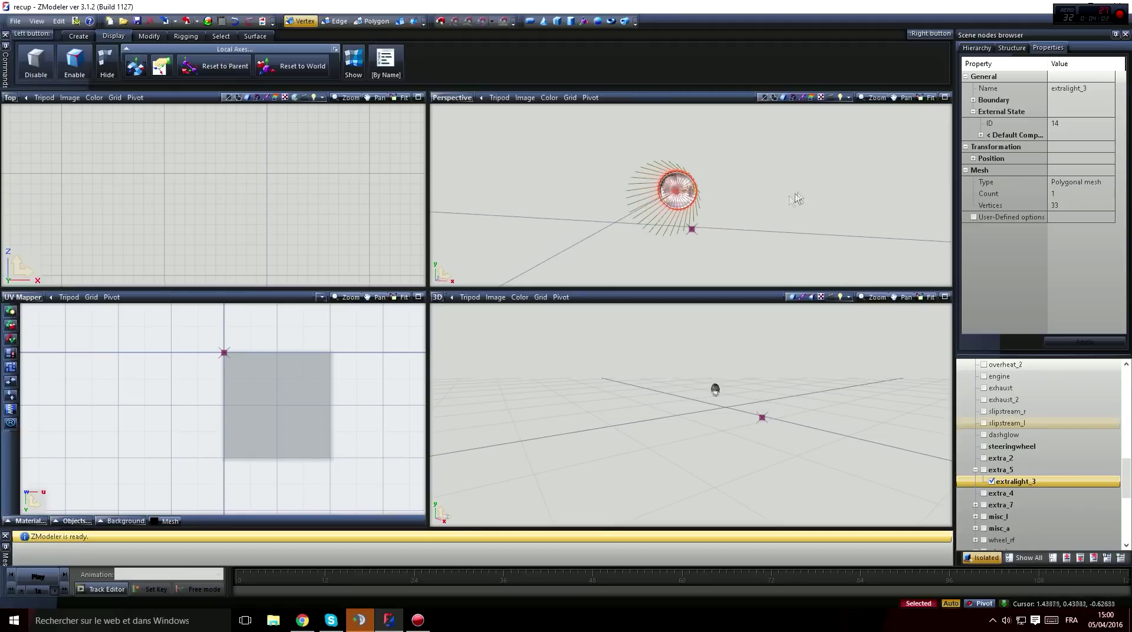
pyautogui.moveTo(747, 211); pyautogui.dragTo(702, 212, button='middle')
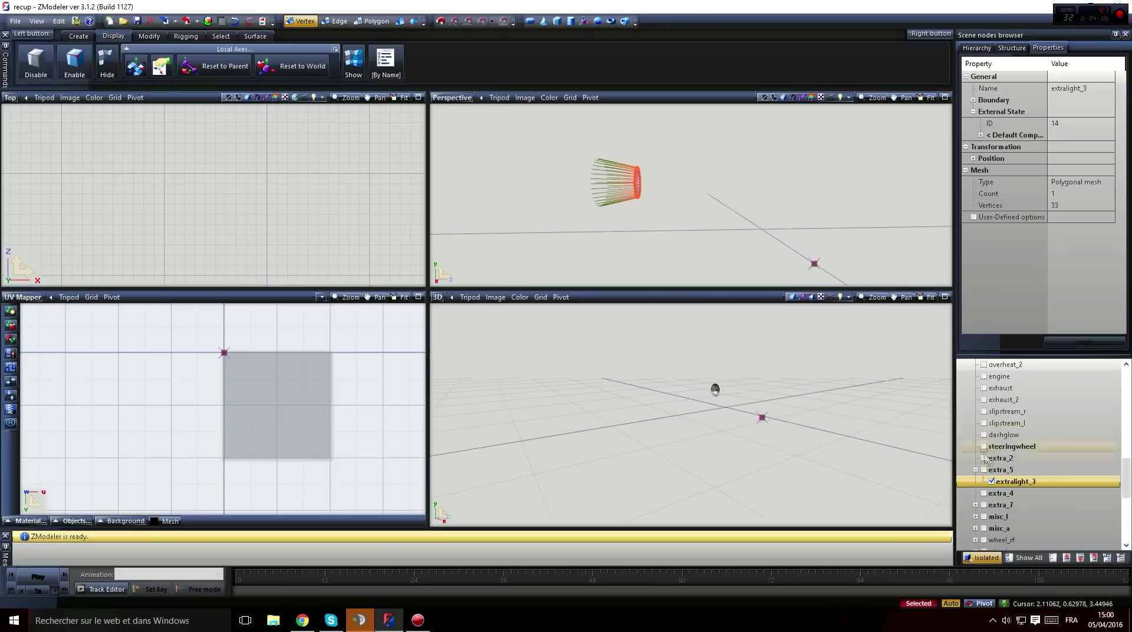
# Turn off isolation to display all the light meshes together, and switch from vertex to object selection level.
pyautogui.click(982, 560)
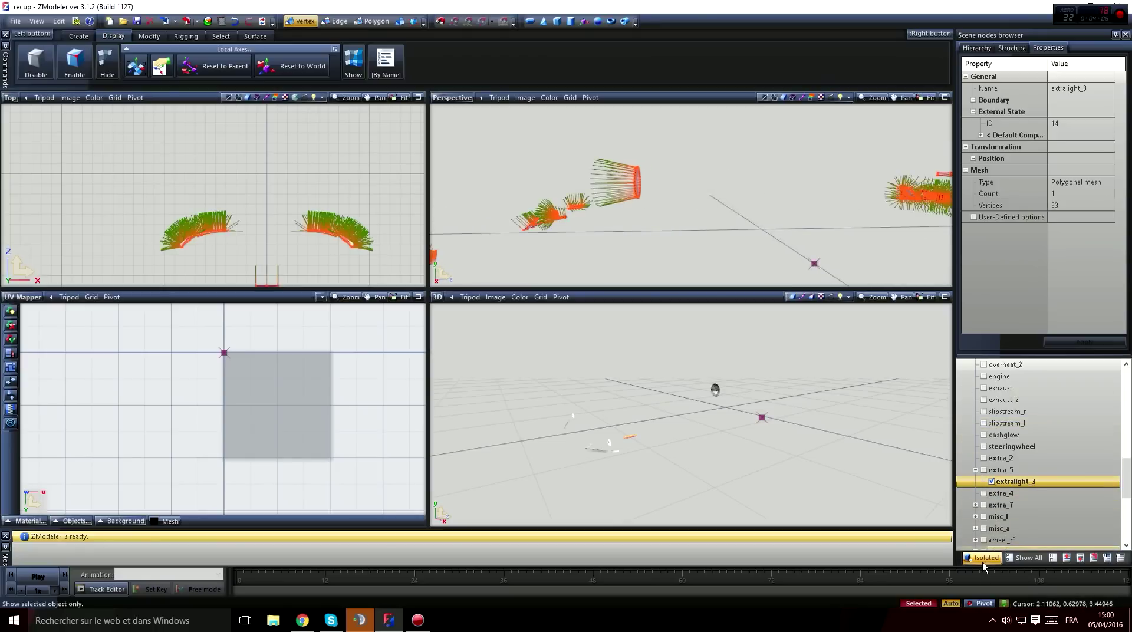
pyautogui.moveTo(843, 217); pyautogui.dragTo(702, 198, button='middle')
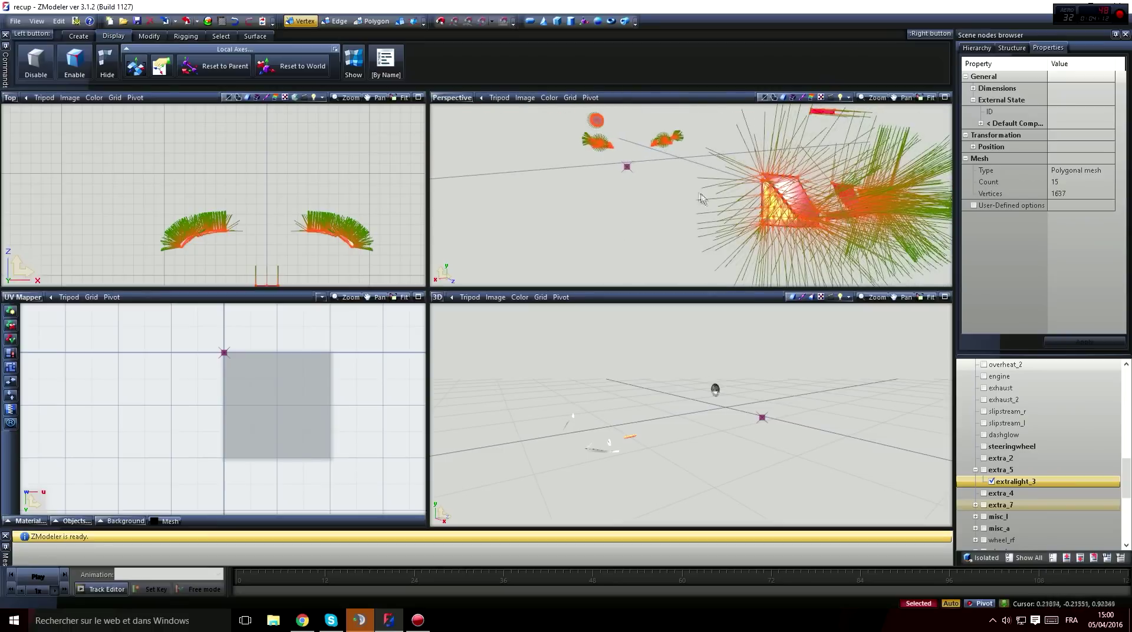
pyautogui.click(400, 21)
pyautogui.moveTo(692, 235); pyautogui.dragTo(753, 214, button='middle')
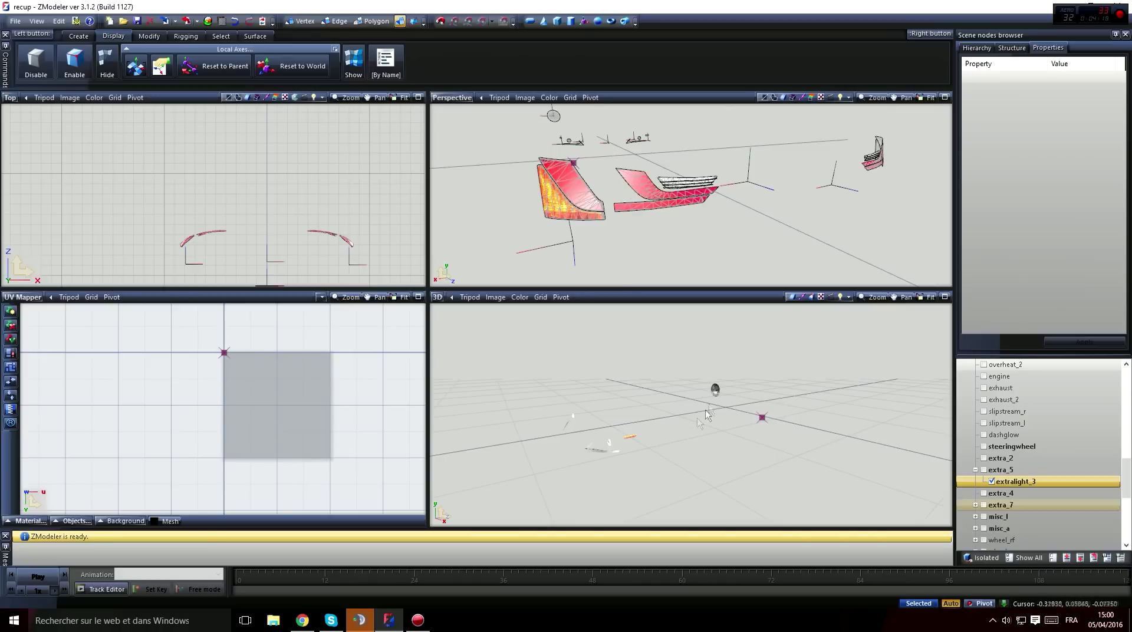
pyautogui.scroll(10, 682, 447)
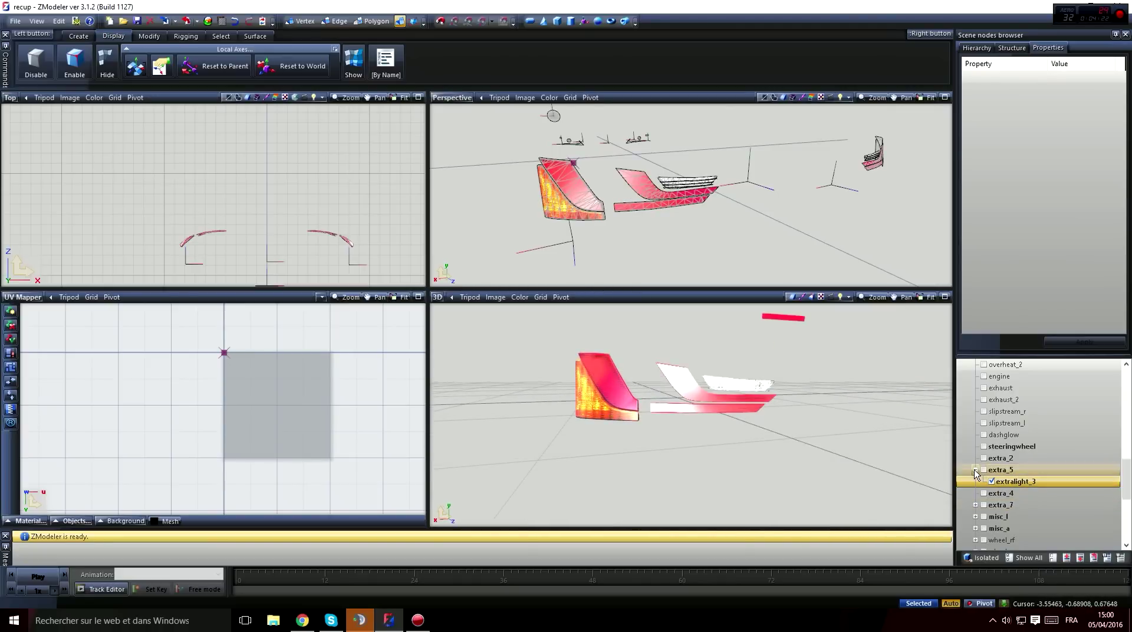
# Hide and show the top-level taillight_r and taillight_l in turn to identify which meshes they control.
pyautogui.scroll(-5, 1002, 485)
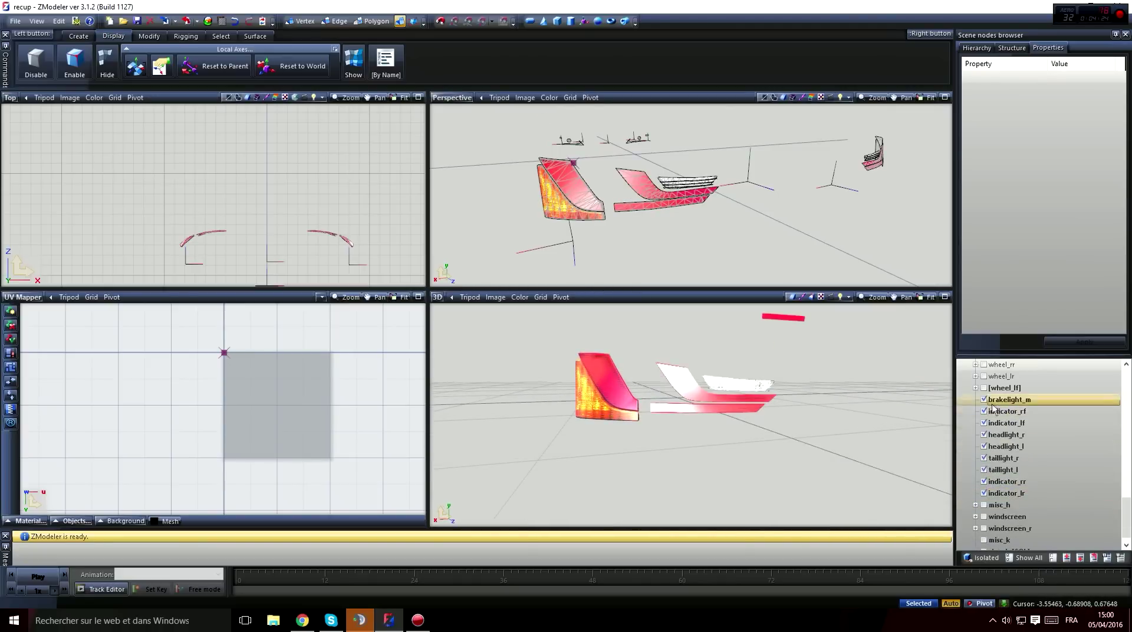
pyautogui.click(983, 459)
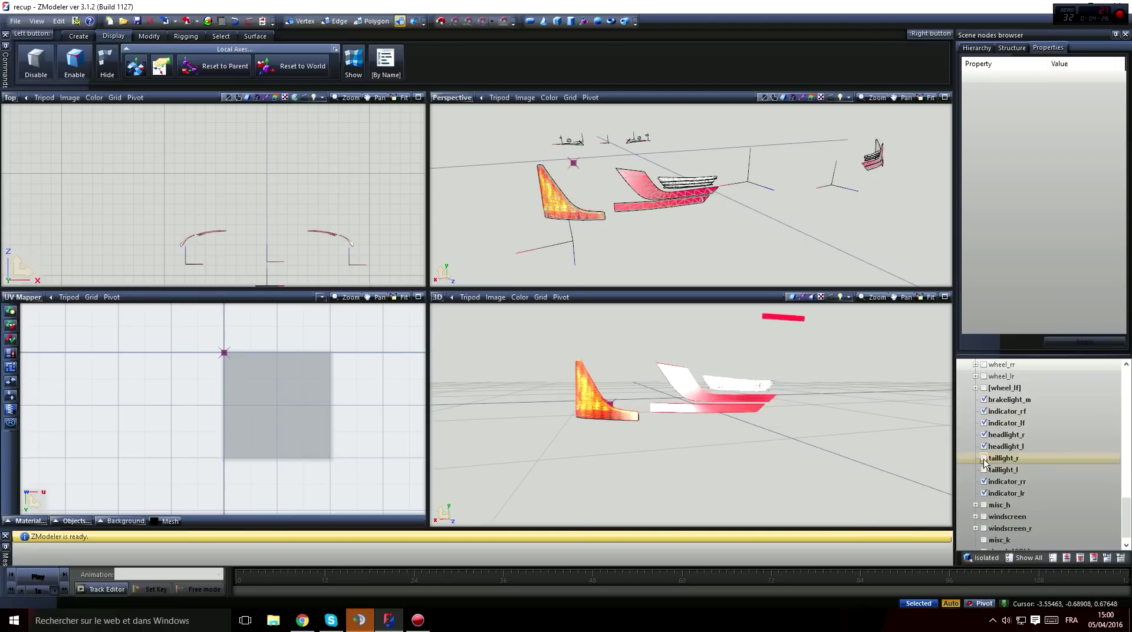
pyautogui.click(984, 458)
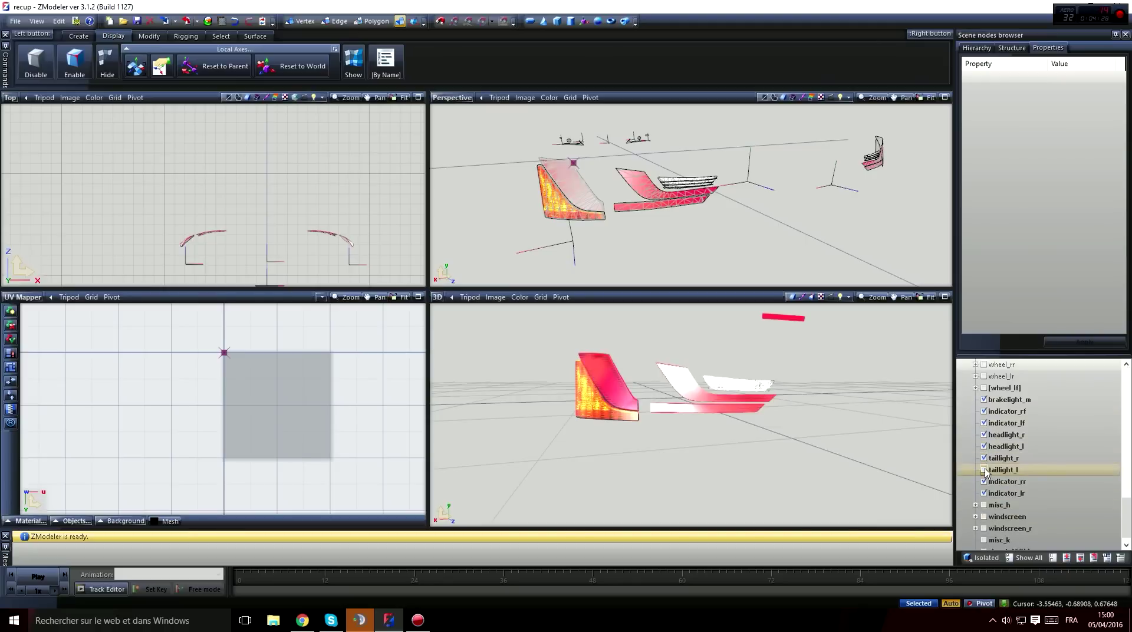
pyautogui.click(985, 471)
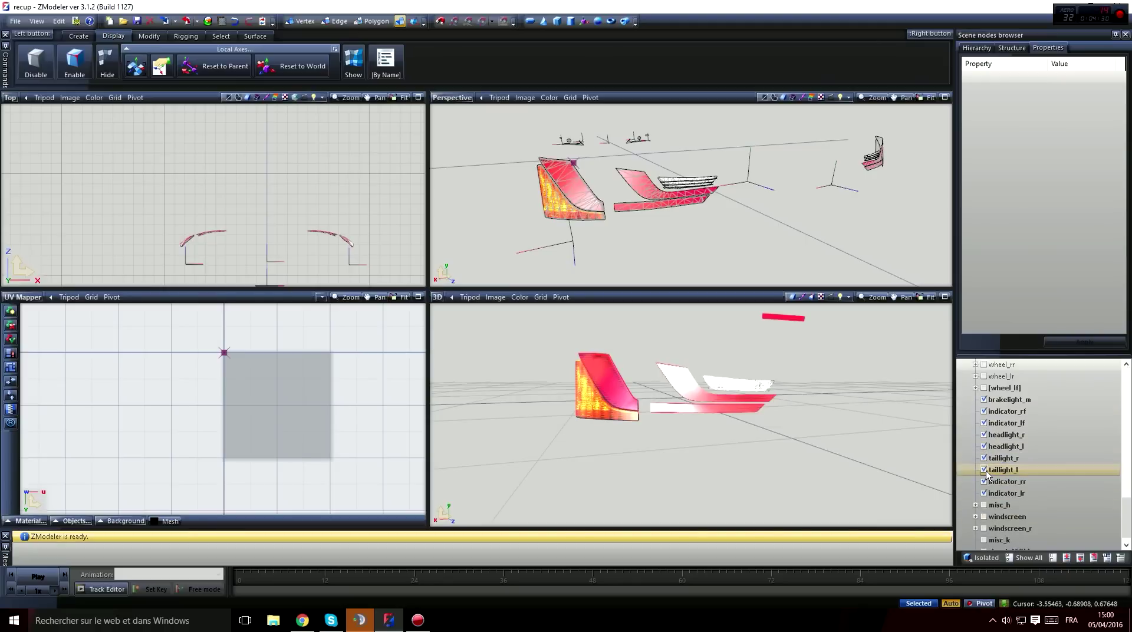
pyautogui.click(984, 471)
pyautogui.click(999, 470)
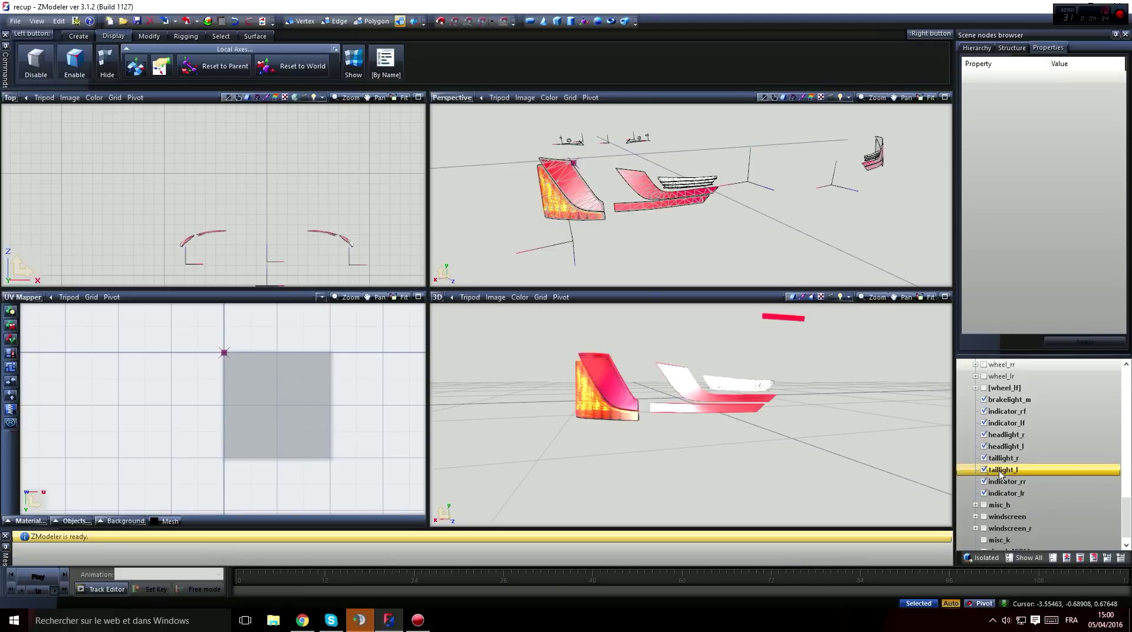
# Hide and show taillight_l under boot to identify the part of the rear light it covers.
pyautogui.scroll(5, 1000, 473)
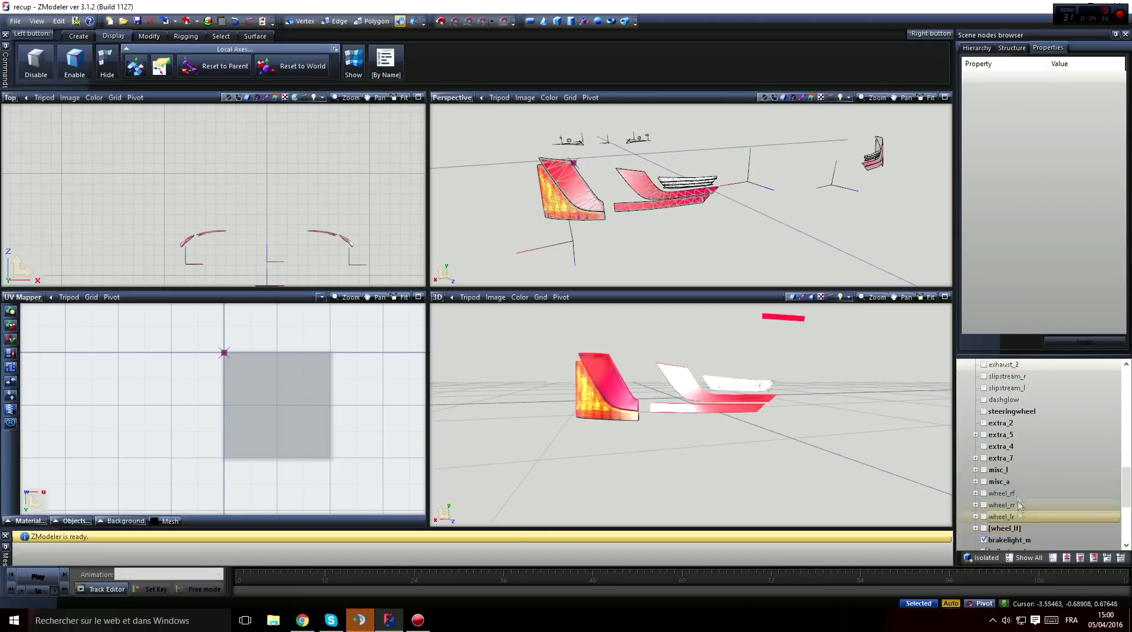
pyautogui.scroll(5, 1015, 493)
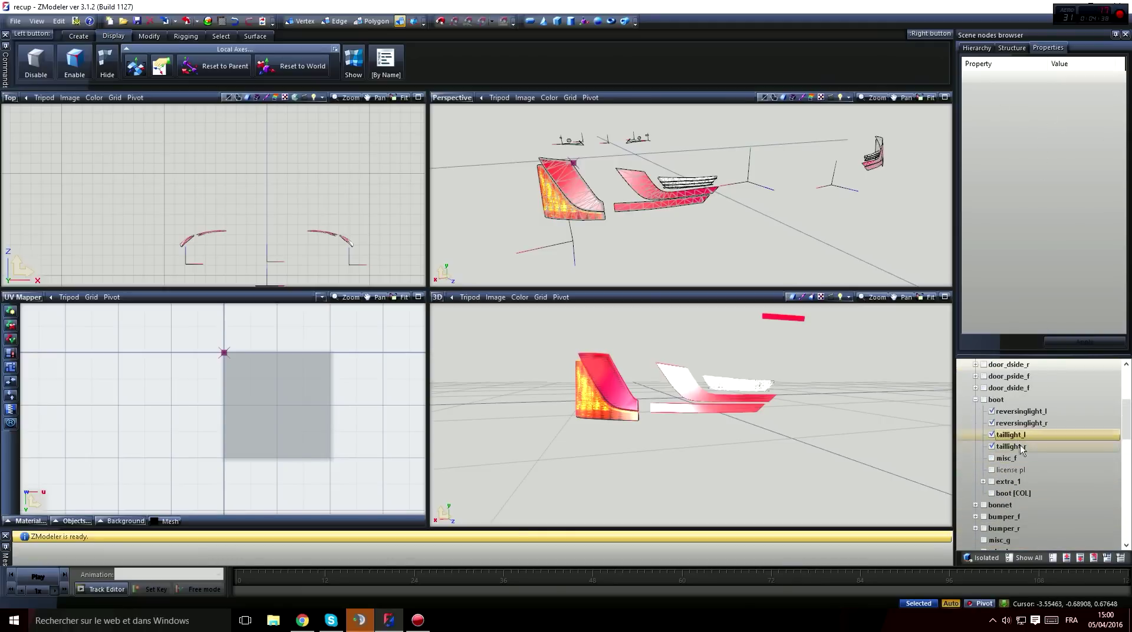
pyautogui.click(991, 435)
pyautogui.click(991, 436)
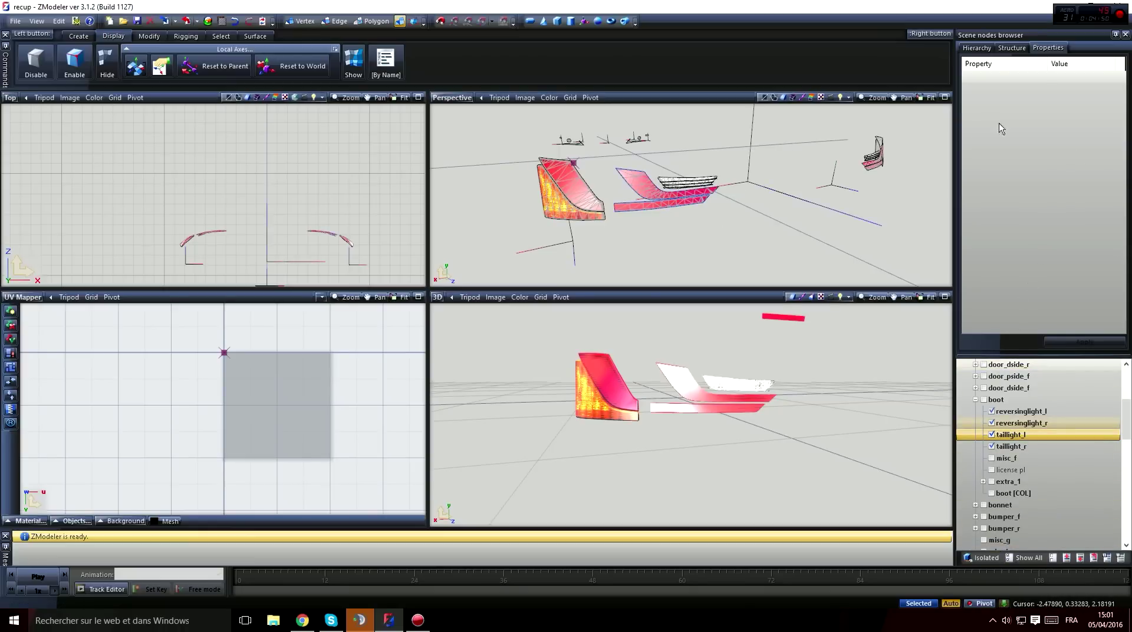
# Examine the rear light meshes on both sides of the car and the centre brake light in the 3D view.
pyautogui.scroll(-3, 804, 447)
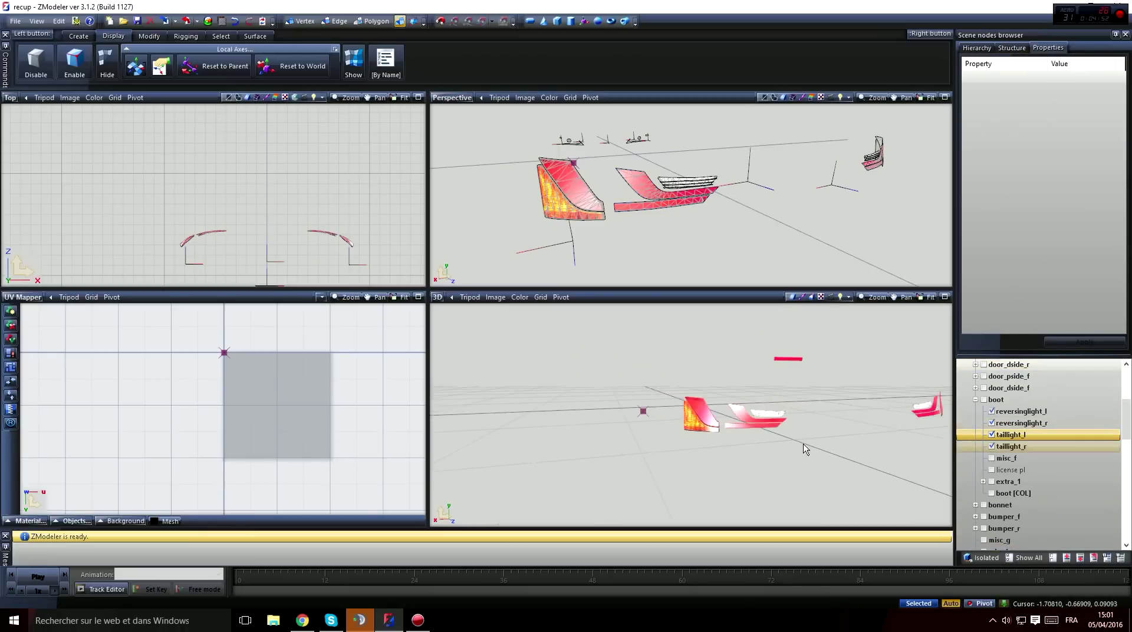
pyautogui.moveTo(804, 447); pyautogui.dragTo(780, 455, button='middle')
pyautogui.scroll(3, 706, 439)
pyautogui.scroll(-1, 705, 439)
pyautogui.moveTo(707, 444); pyautogui.dragTo(631, 415, button='middle')
pyautogui.scroll(2, 654, 421)
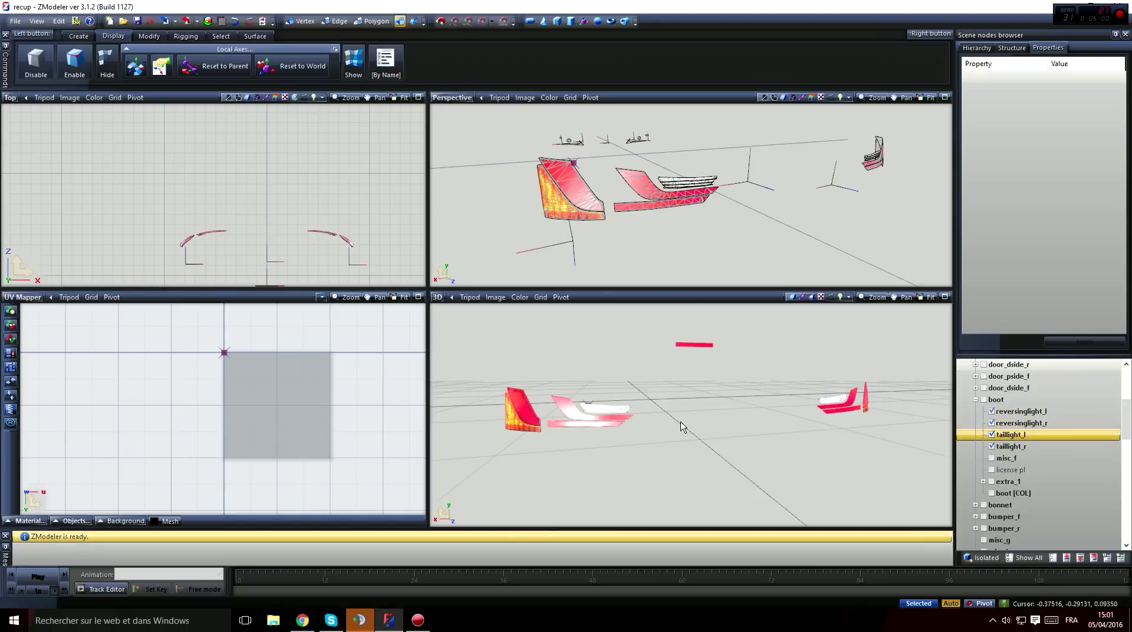
pyautogui.scroll(-2, 677, 430)
pyautogui.moveTo(676, 434); pyautogui.dragTo(627, 375, button='middle')
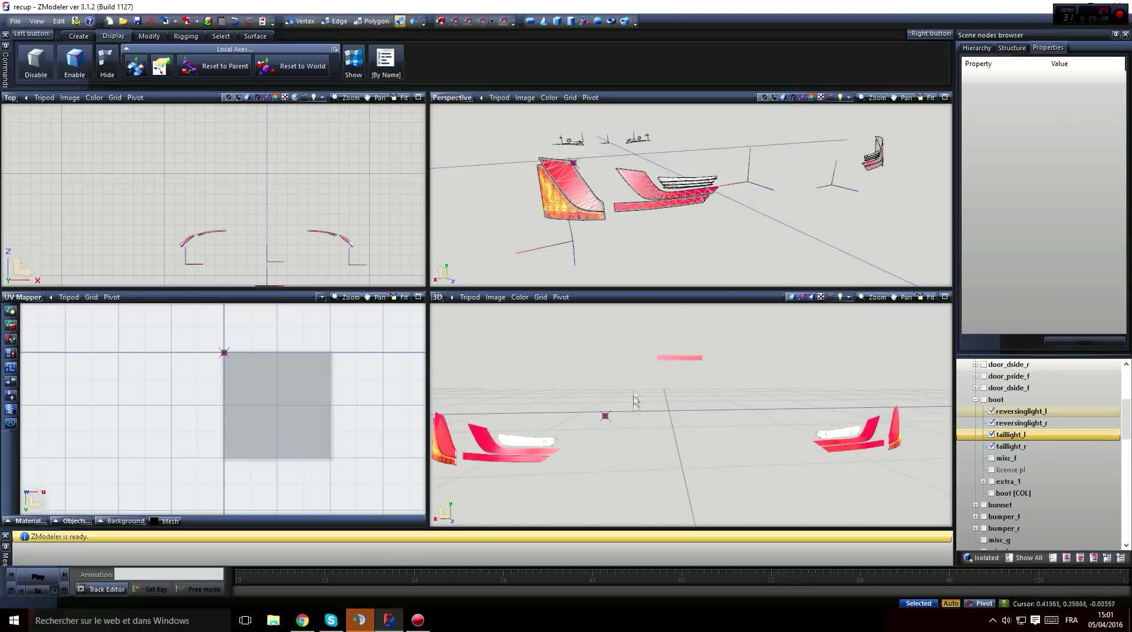
pyautogui.moveTo(634, 400); pyautogui.dragTo(671, 400, button='middle')
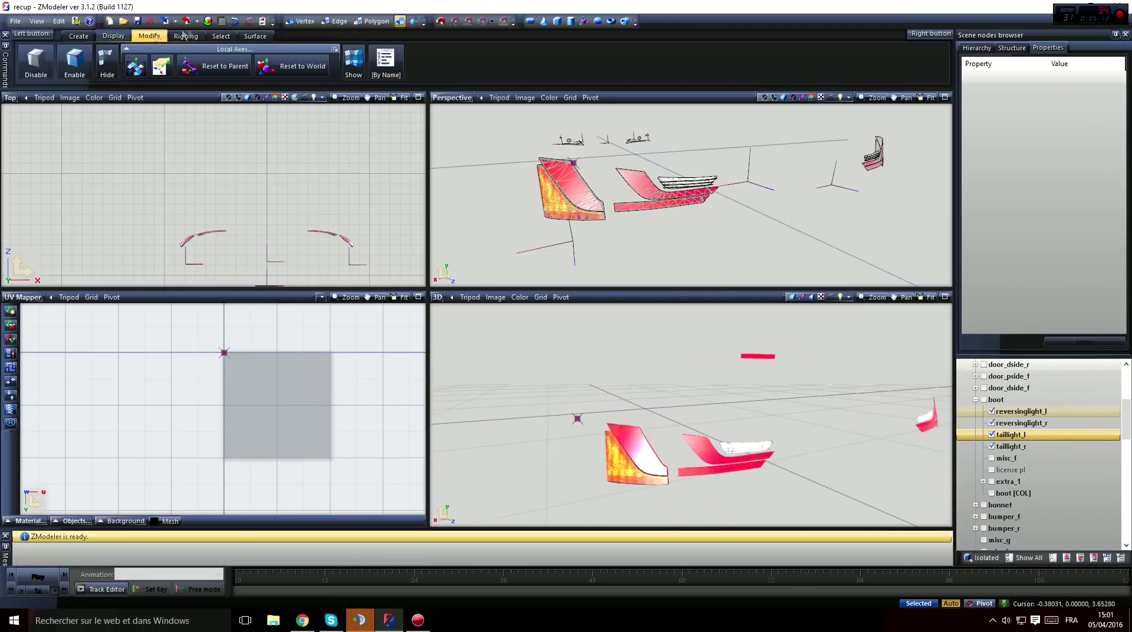
# Select all the light meshes and inspect their materials led, light, ampoule avant and lum in the Material Browser.
pyautogui.click(207, 21)
pyautogui.moveTo(826, 43); pyautogui.dragTo(170, 49)
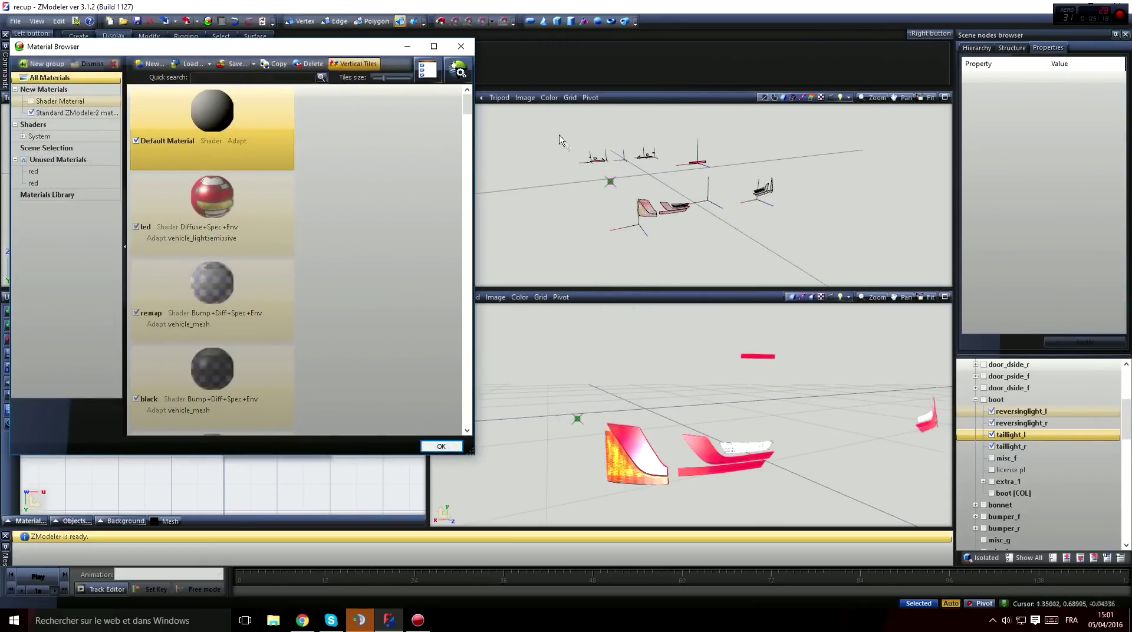
pyautogui.moveTo(544, 126); pyautogui.dragTo(907, 253)
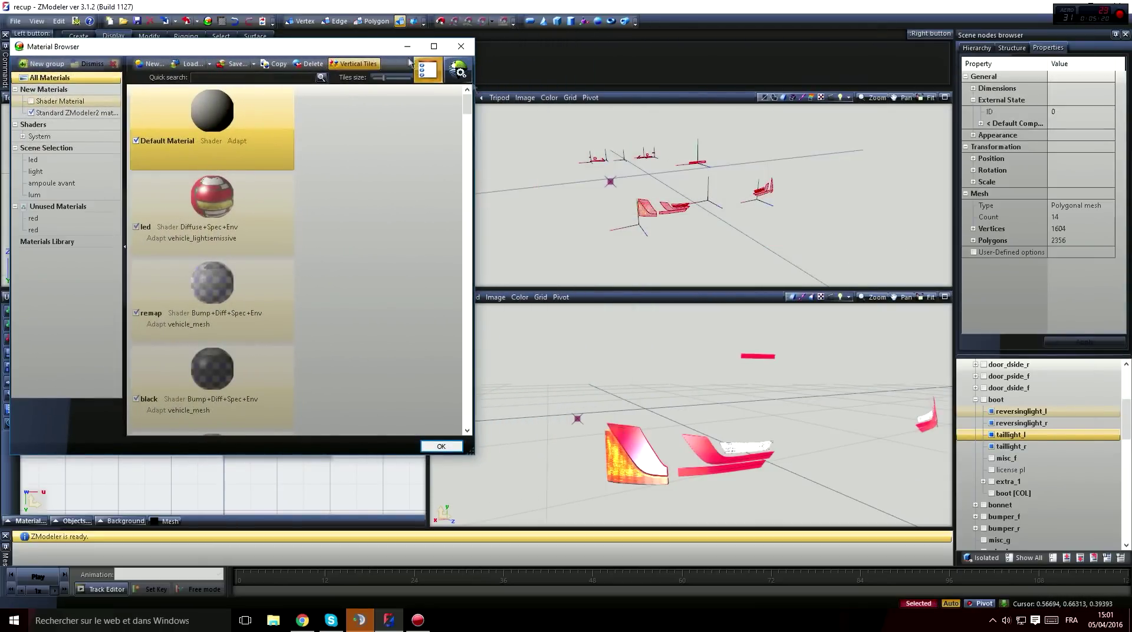
pyautogui.click(66, 152)
pyautogui.click(49, 160)
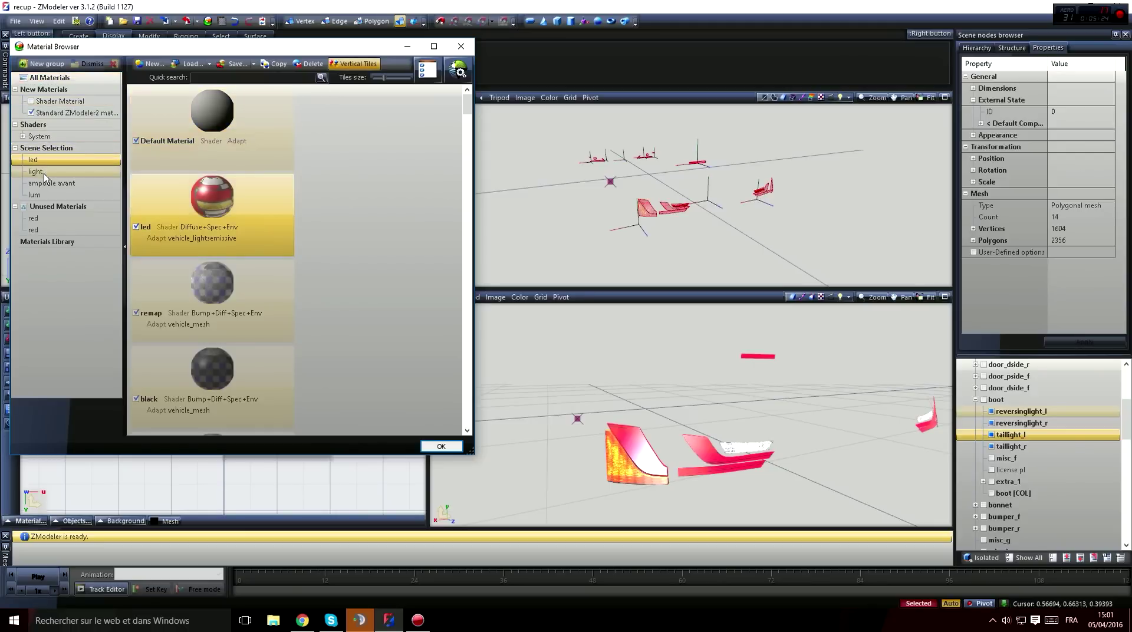
pyautogui.click(37, 171)
pyautogui.click(47, 182)
pyautogui.click(56, 195)
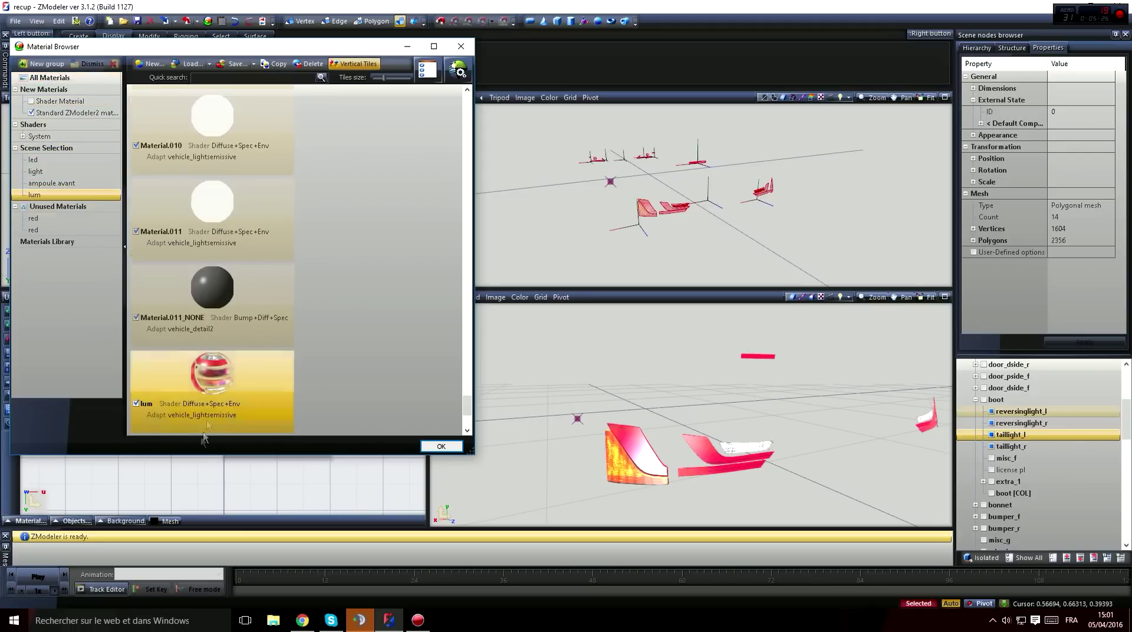
# View the GTAV generic vehicle shader presets, recheck the ampoule avant, light and led materials, and close the Material Browser.
pyautogui.click(459, 74)
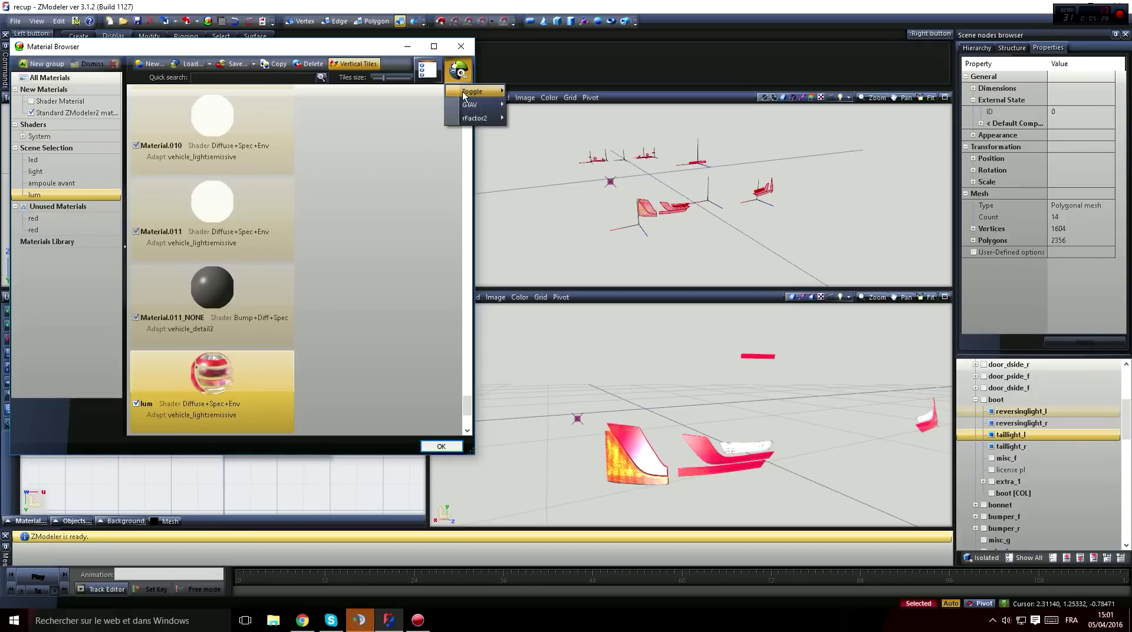
pyautogui.moveTo(481, 105)
pyautogui.moveTo(575, 118)
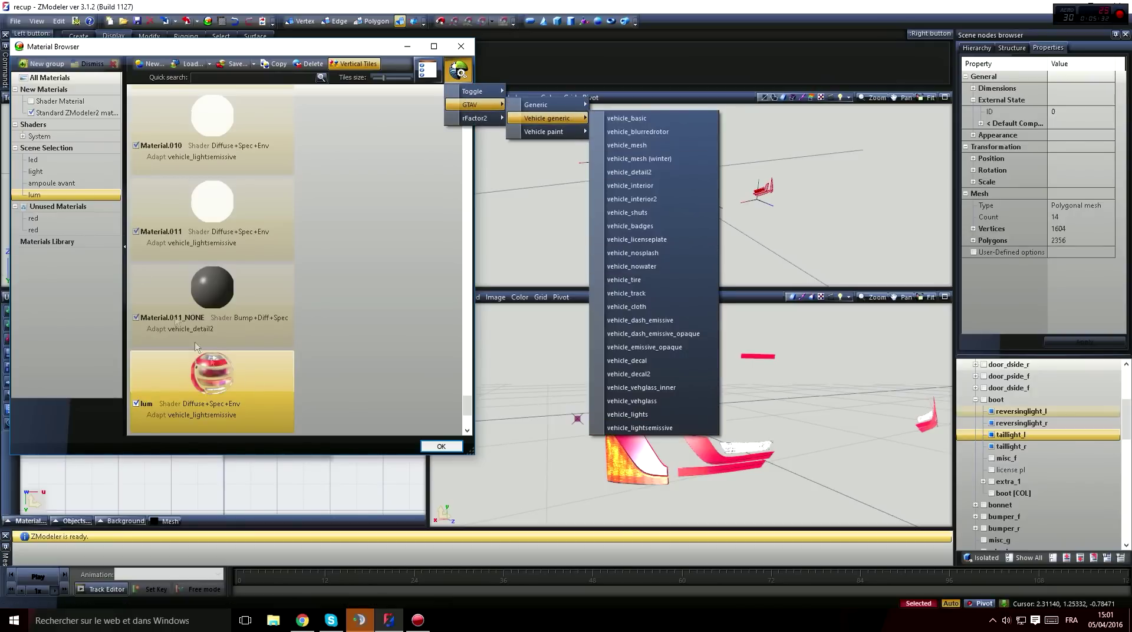
pyautogui.click(63, 187)
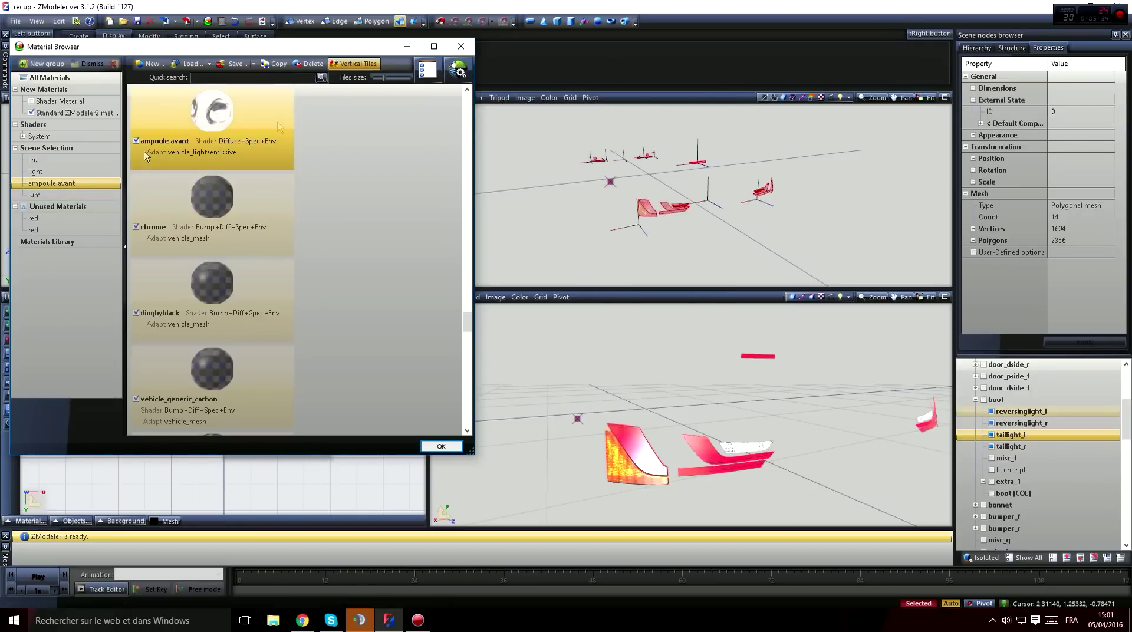
pyautogui.click(45, 172)
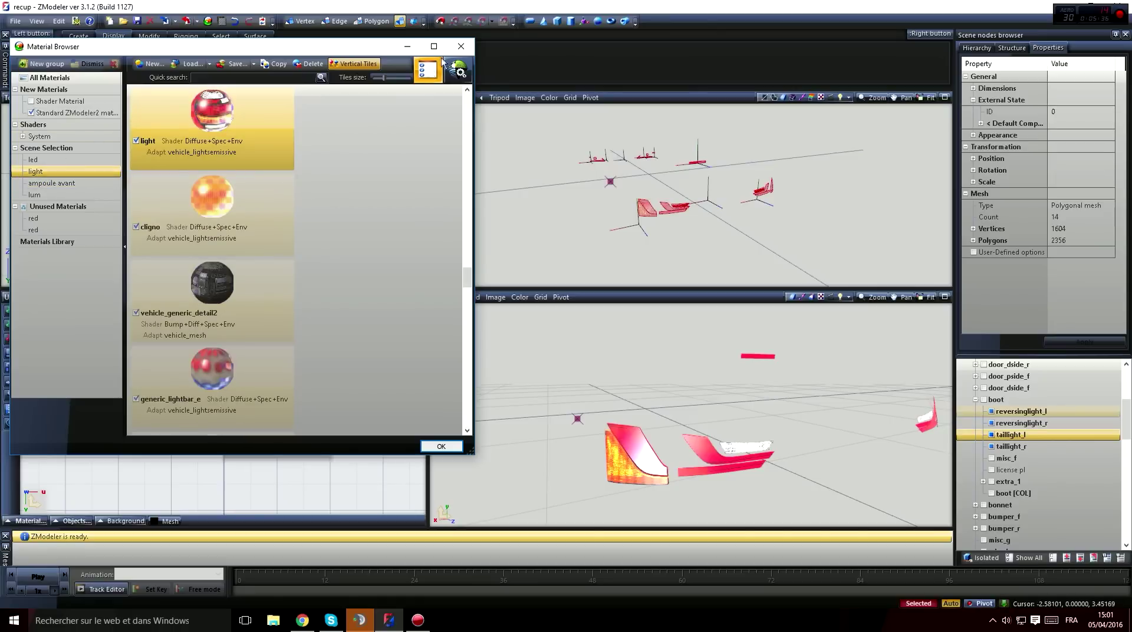
pyautogui.click(58, 160)
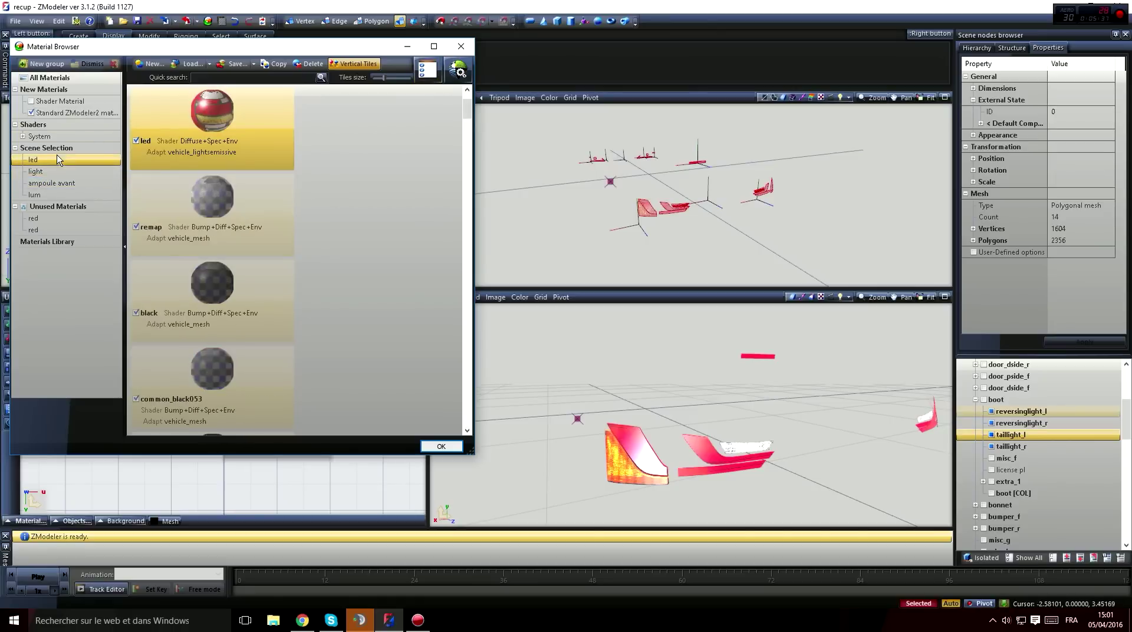
pyautogui.click(460, 46)
# Clear the mesh selection and examine the front light meshes and orange indicator in the 3D view.
pyautogui.moveTo(759, 412); pyautogui.dragTo(664, 480, button='middle')
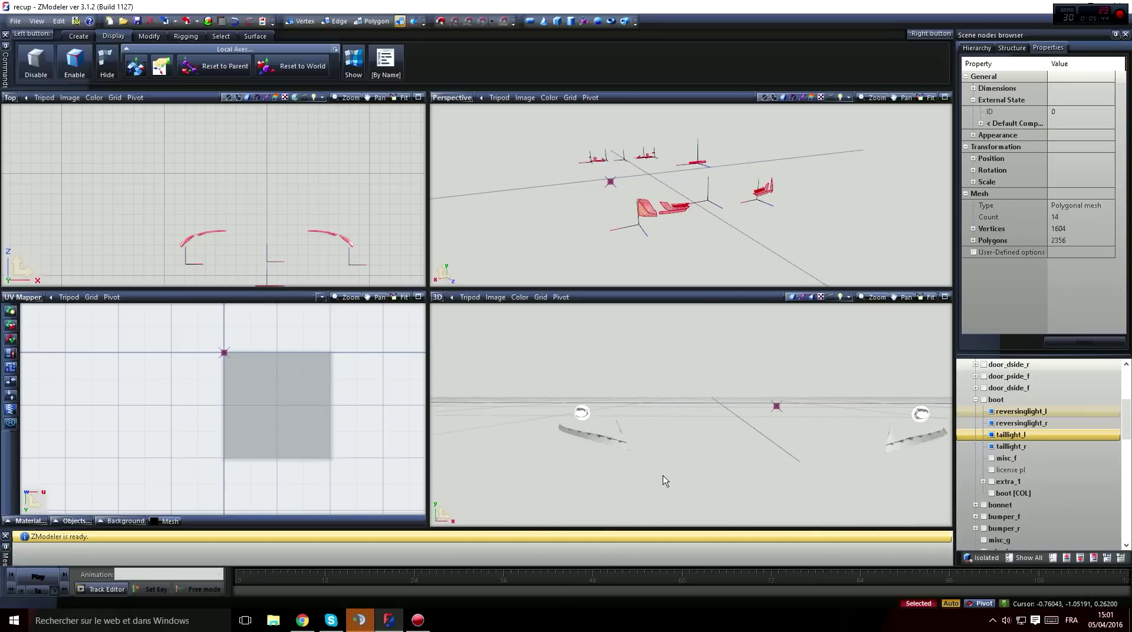
pyautogui.moveTo(736, 410); pyautogui.dragTo(710, 438, button='middle')
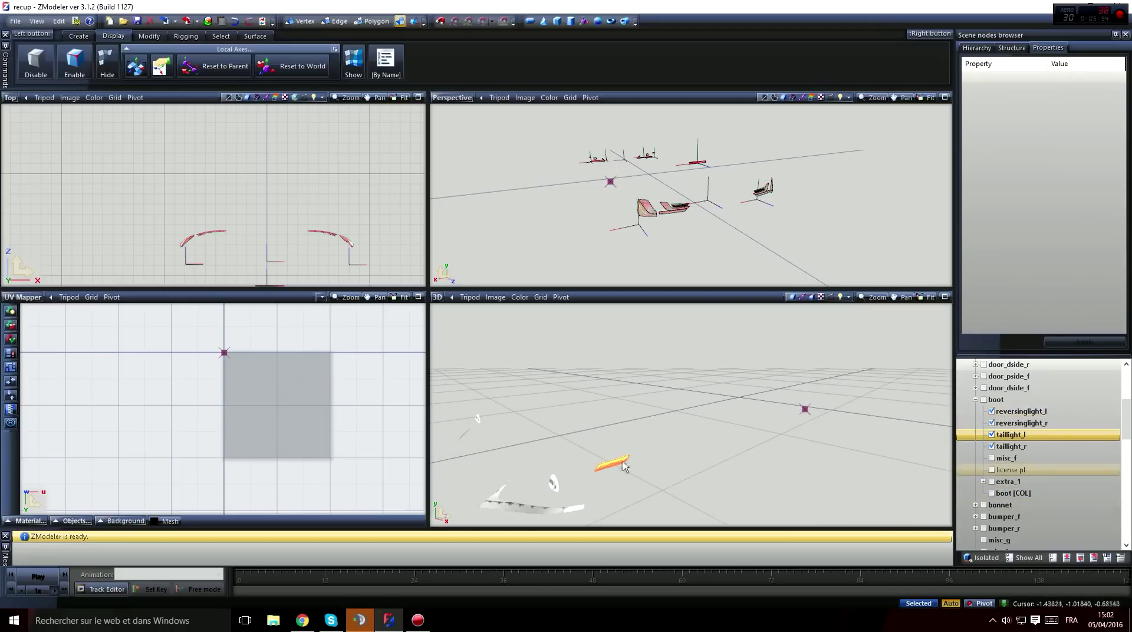
pyautogui.moveTo(613, 468); pyautogui.dragTo(653, 407, button='middle')
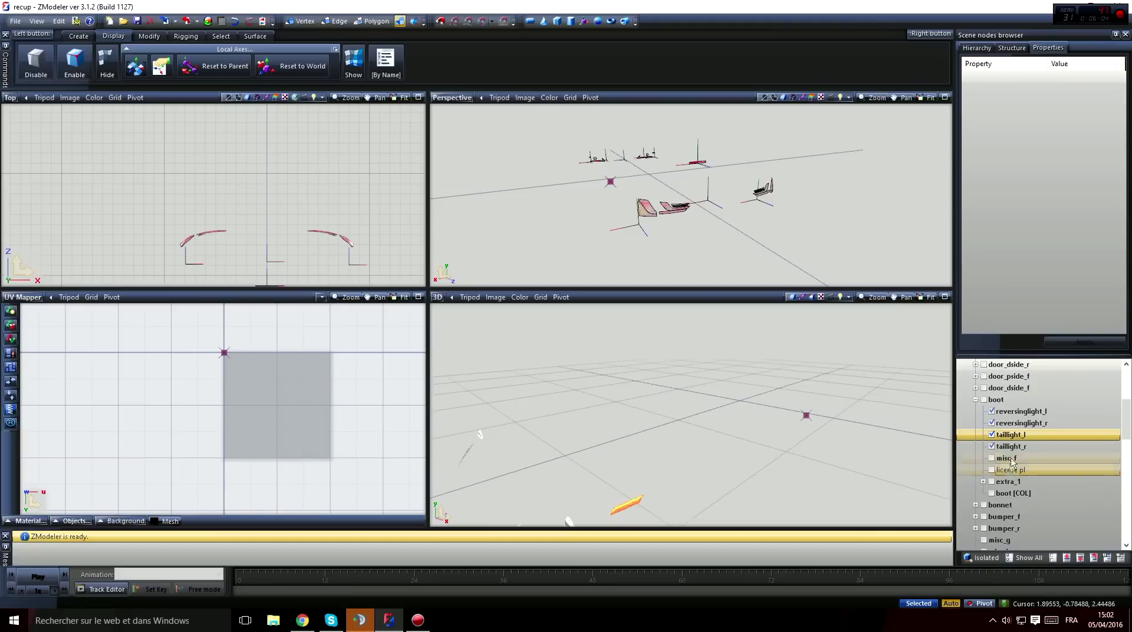
# Look through the contents of door_pside_f and door_dside_f, and show indicator_lf under door_dside_f.
pyautogui.click(975, 376)
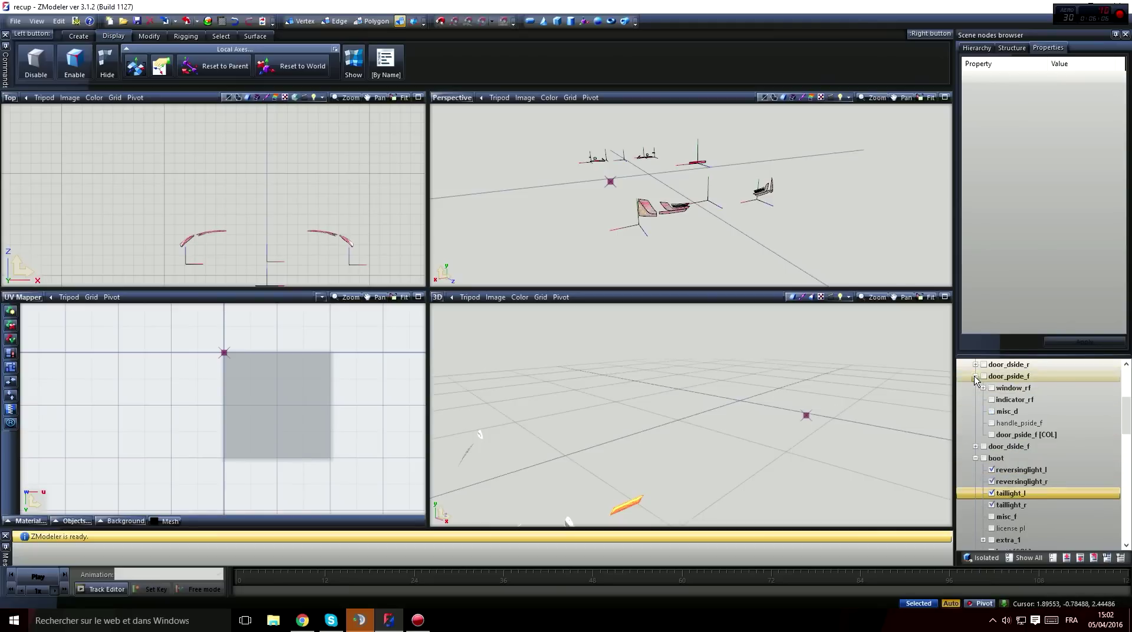
pyautogui.click(974, 377)
pyautogui.scroll(2, 975, 413)
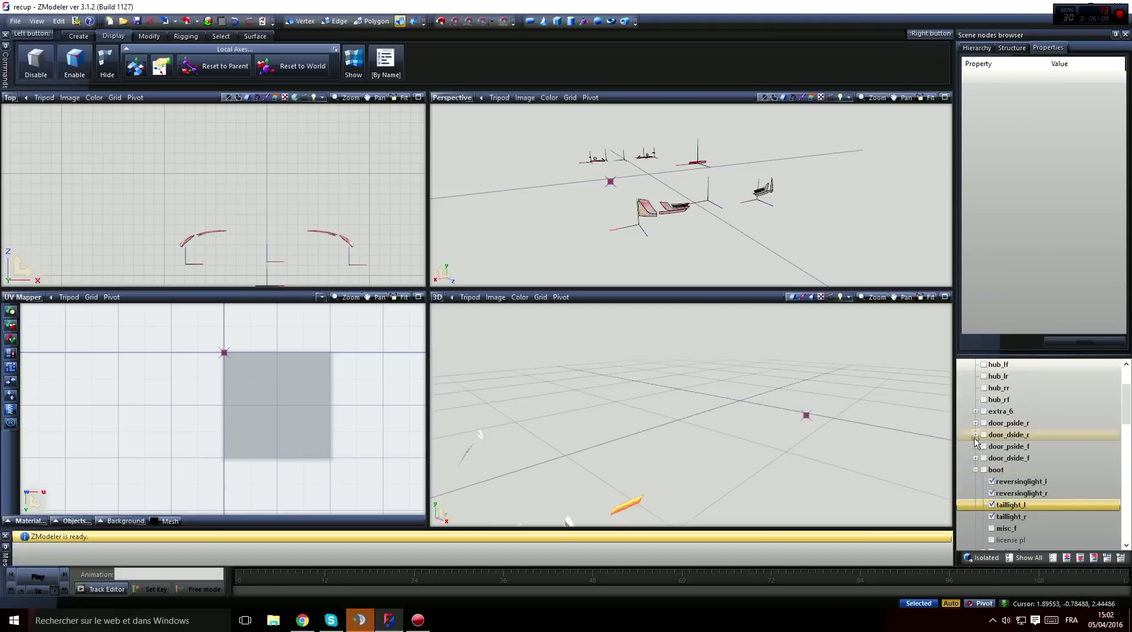
pyautogui.click(975, 458)
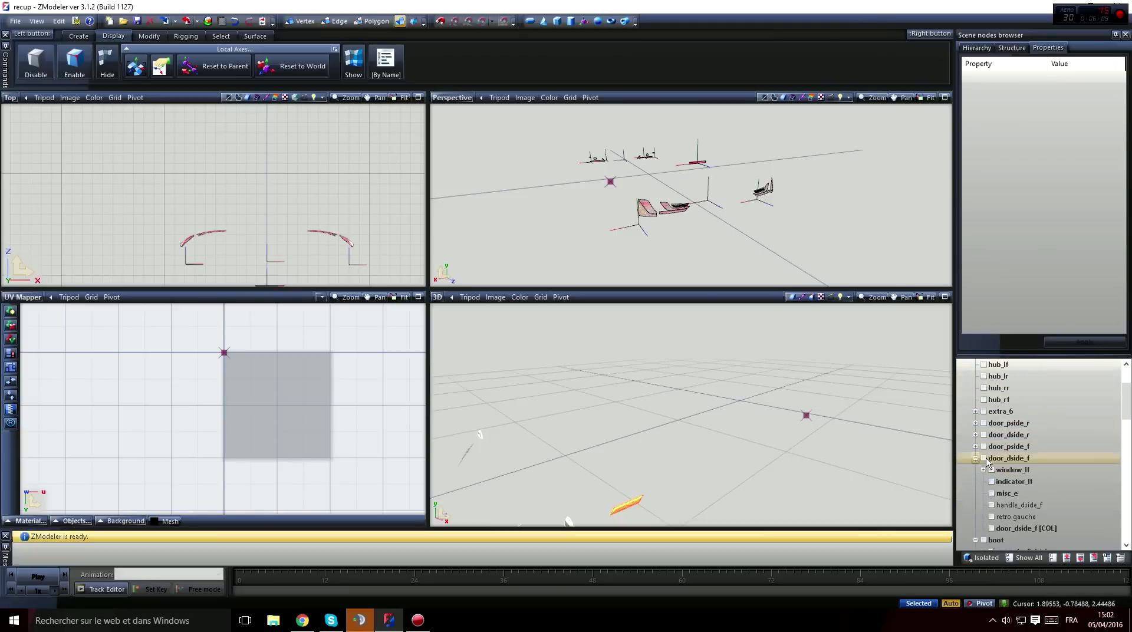
pyautogui.click(1004, 482)
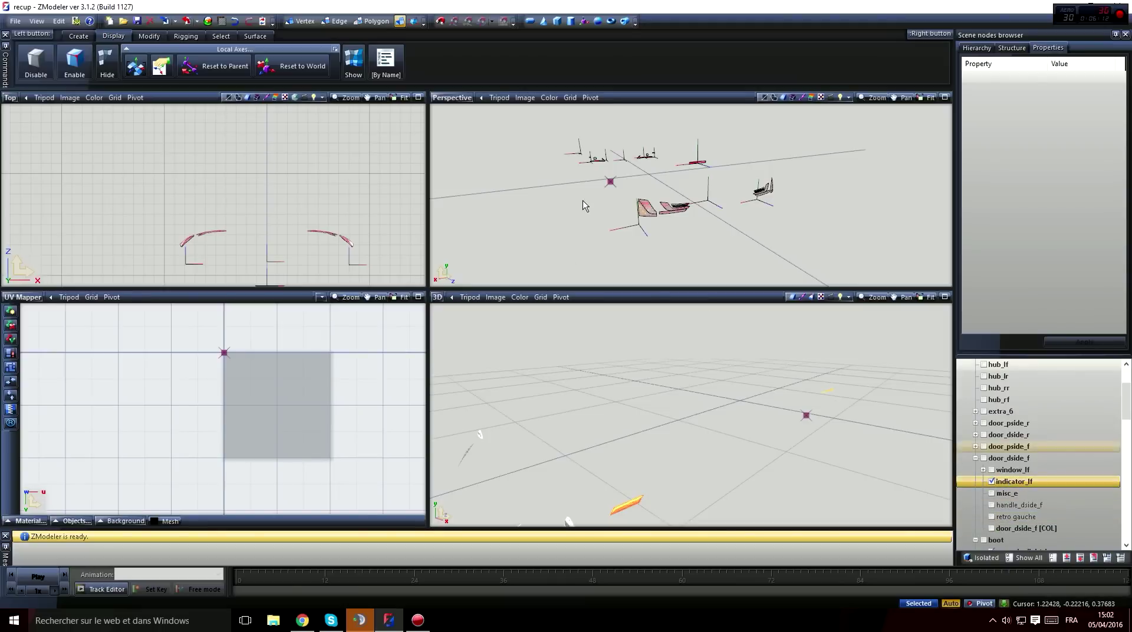
# Isolate indicator_lf, select all its vertices to inspect their External State ID, then clear the selection and turn off isolation.
pyautogui.moveTo(582, 205); pyautogui.dragTo(616, 207, button='middle')
pyautogui.click(983, 557)
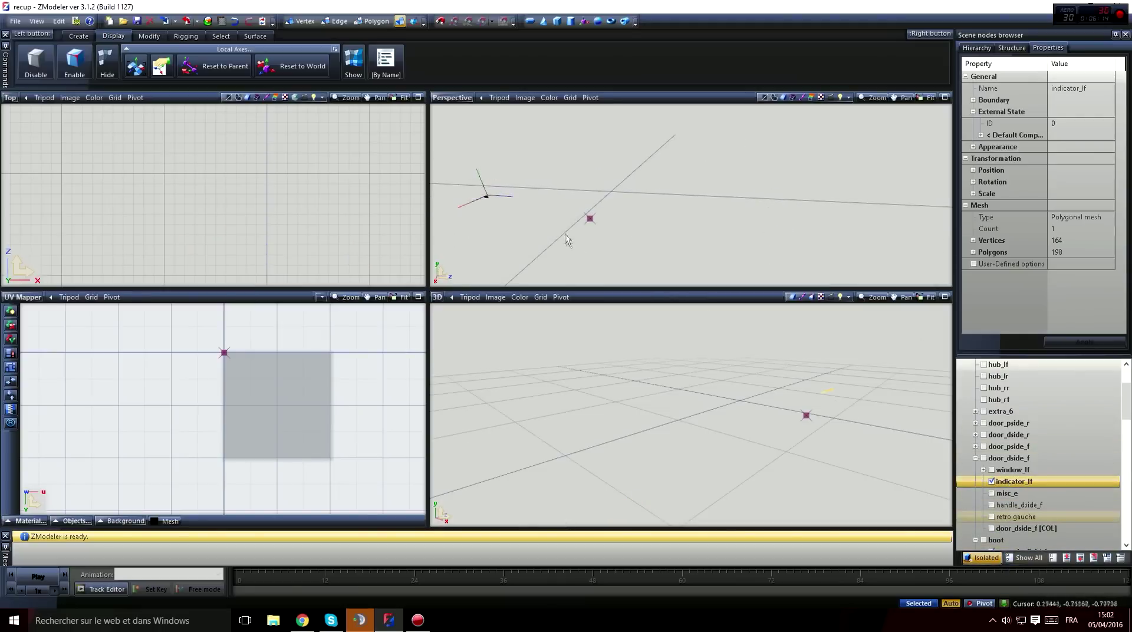
pyautogui.moveTo(566, 238); pyautogui.dragTo(571, 82, button='middle')
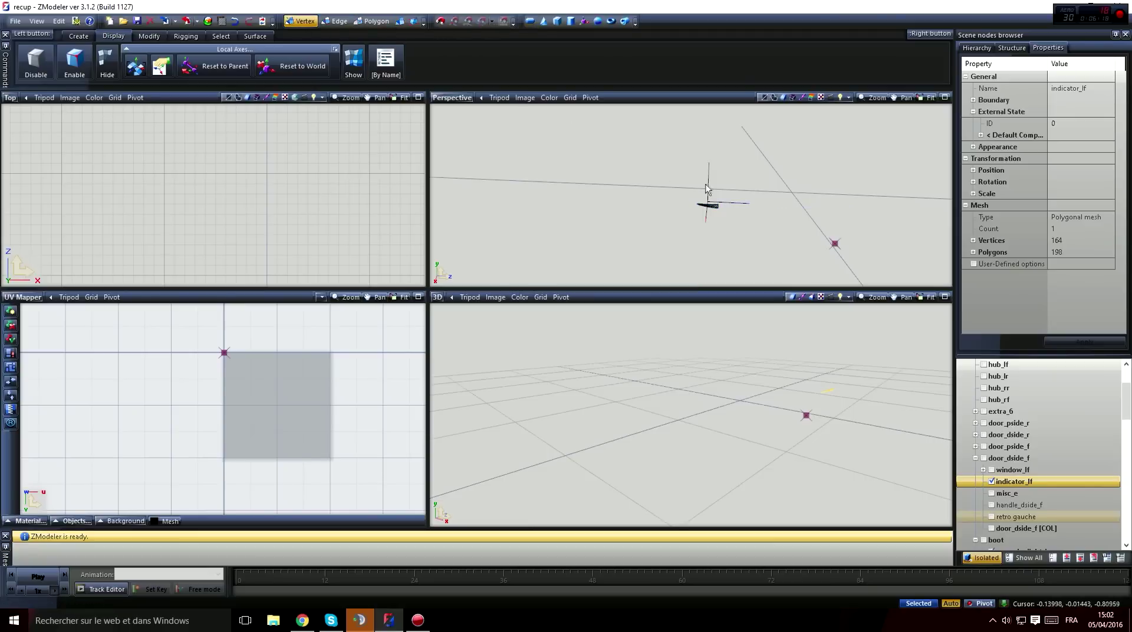
pyautogui.moveTo(670, 171); pyautogui.dragTo(756, 246)
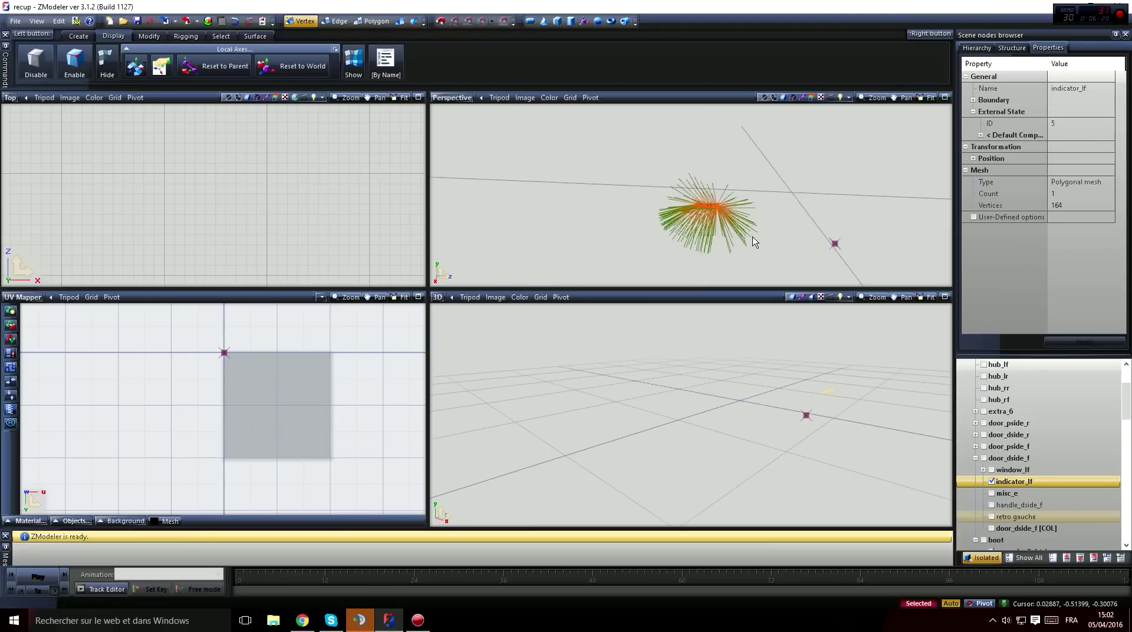
pyautogui.scroll(-2, 799, 196)
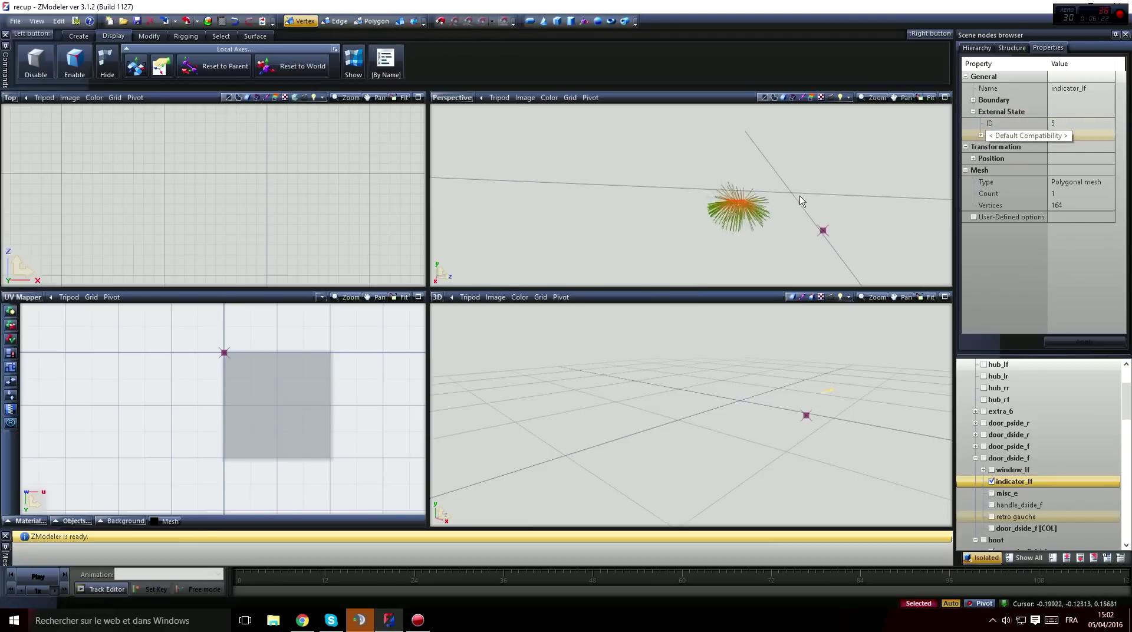
pyautogui.moveTo(799, 196); pyautogui.dragTo(753, 173, button='middle')
pyautogui.scroll(-1, 753, 173)
pyautogui.moveTo(798, 169); pyautogui.dragTo(821, 186)
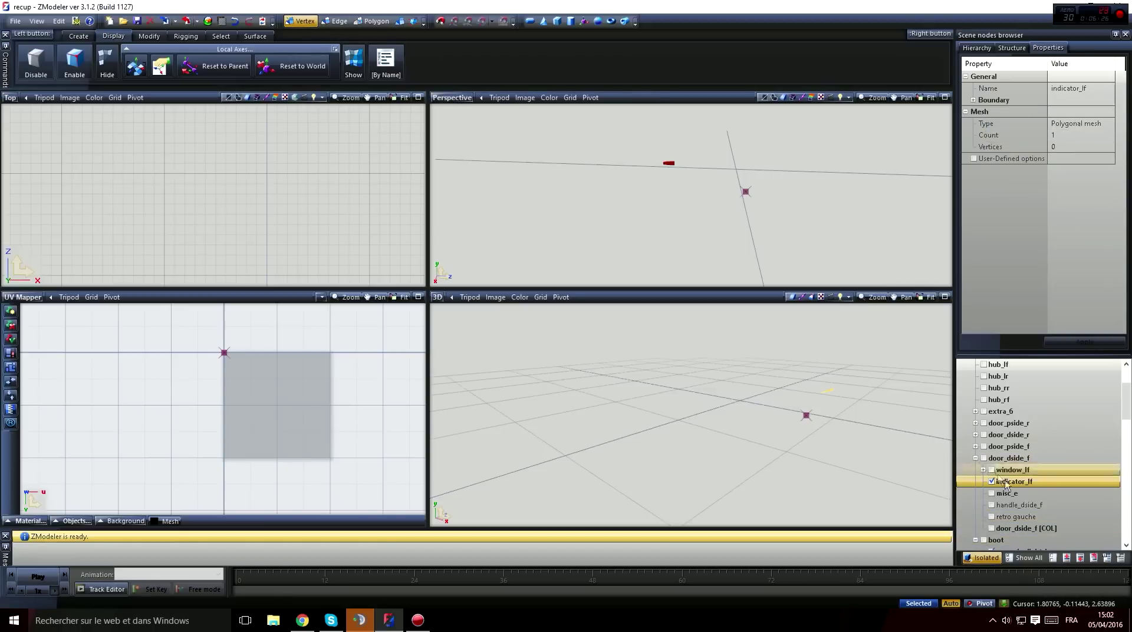
pyautogui.click(992, 558)
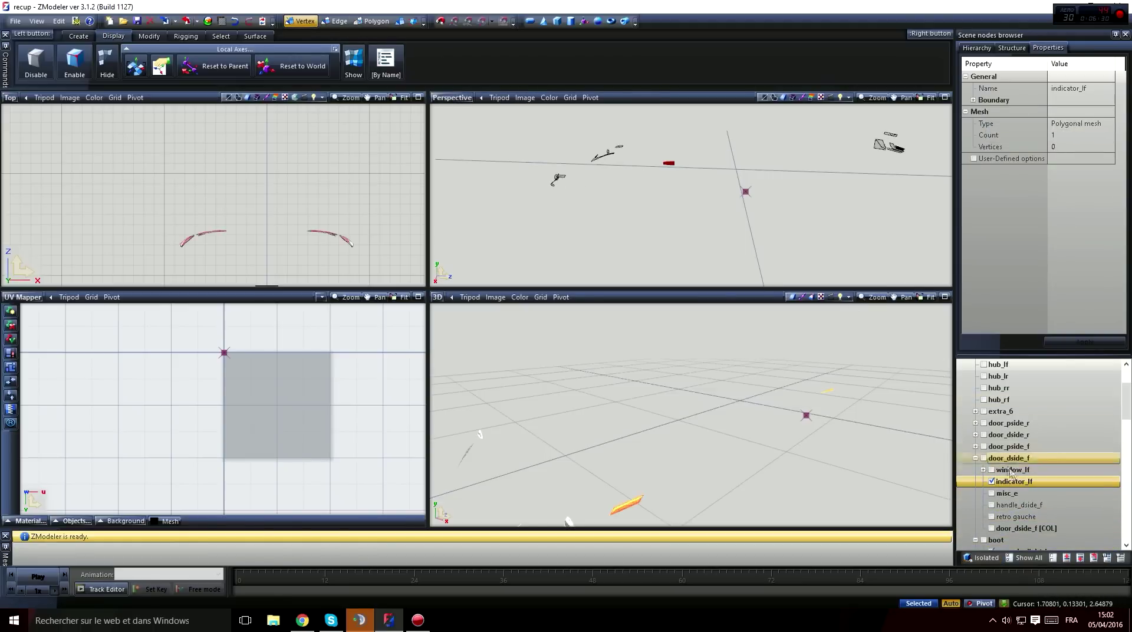
pyautogui.moveTo(900, 175); pyautogui.dragTo(803, 201, button='middle')
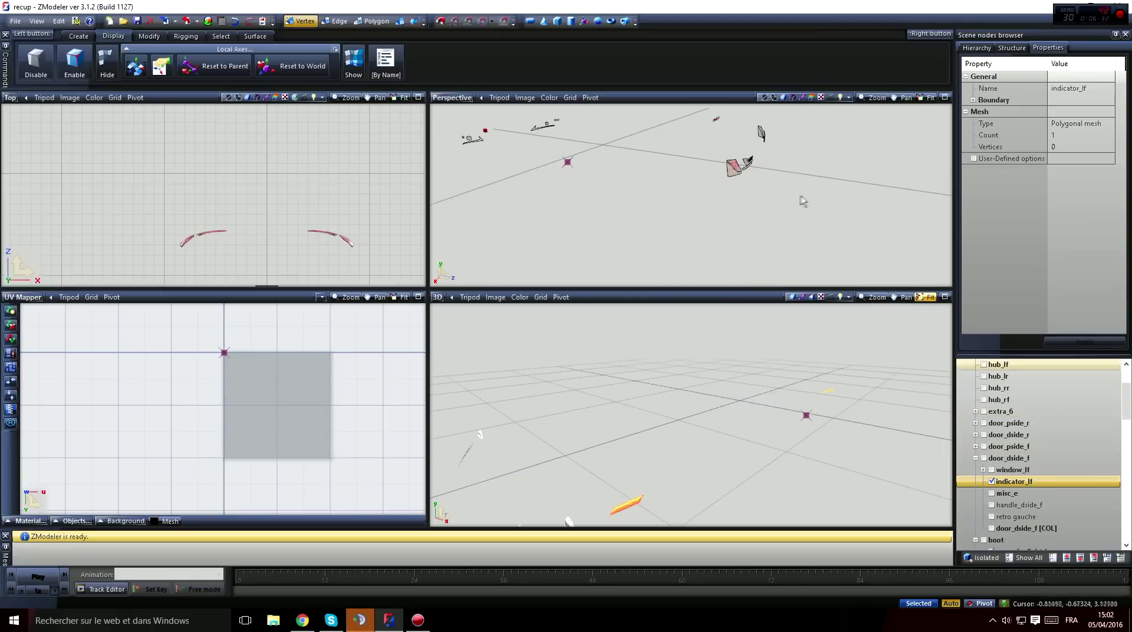
# Leave vertex-level editing and collapse door_dside_f in the scene node tree, bringing the boot node's lights into view.
pyautogui.moveTo(561, 144)
pyautogui.mouseDown(button='middle')
pyautogui.moveTo(798, 223)
pyautogui.moveTo(639, 192)
pyautogui.moveTo(571, 196)
pyautogui.moveTo(746, 221)
pyautogui.moveTo(724, 214)
pyautogui.mouseUp(button='middle')
pyautogui.click(401, 22)
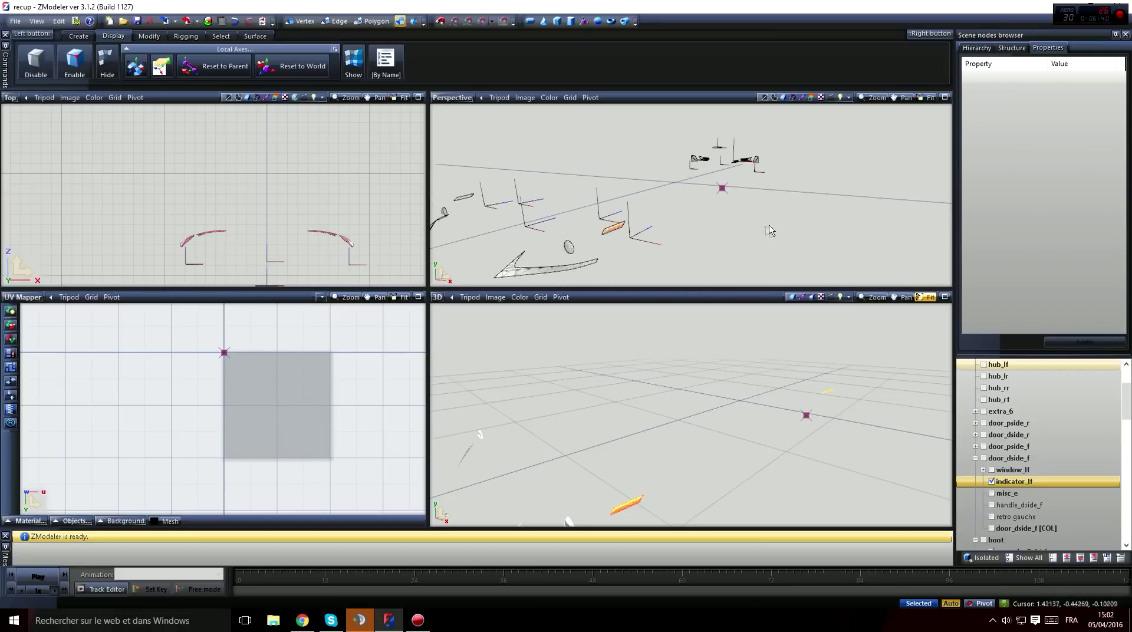
pyautogui.keyDown('alt'); pyautogui.moveTo(768, 231); pyautogui.dragTo(832, 225, button='middle'); pyautogui.keyUp('alt')
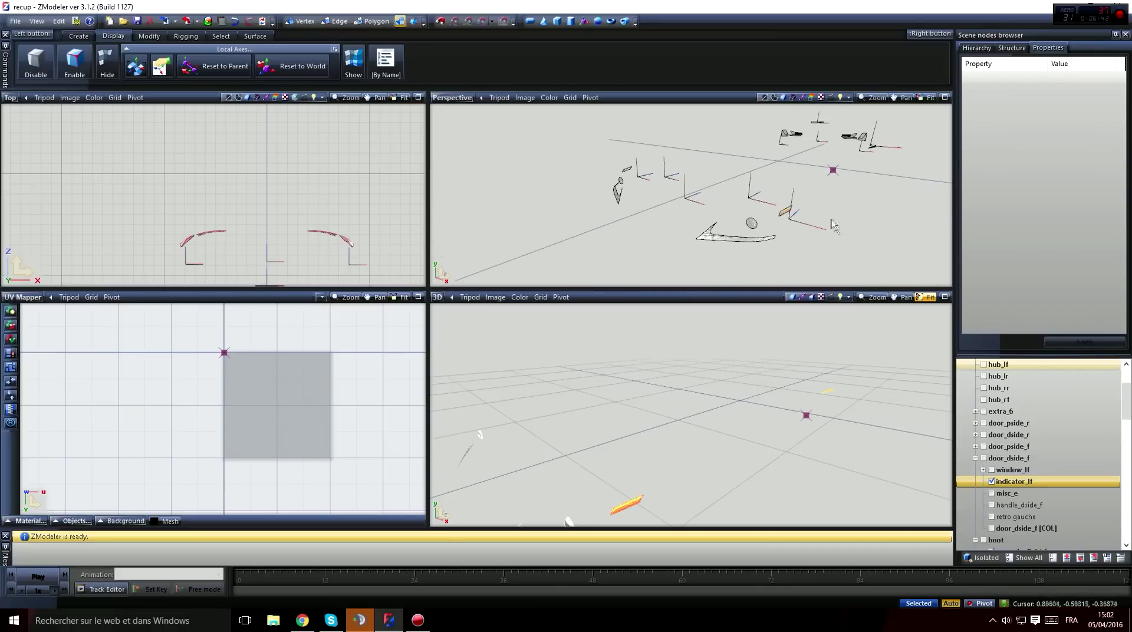
pyautogui.click(984, 469)
pyautogui.click(975, 458)
pyautogui.scroll(-1, 763, 217)
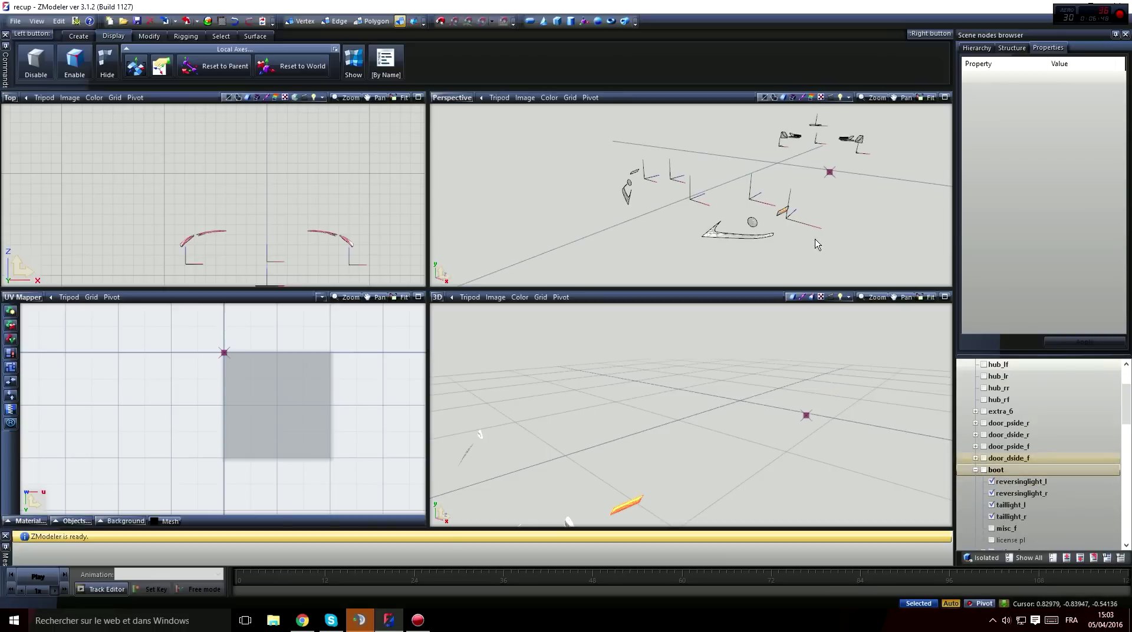
# Examine the rear and front light meshes and their local axes in the Perspective and Top views.
pyautogui.scroll(2, 815, 240)
pyautogui.moveTo(823, 236); pyautogui.dragTo(697, 202, button='middle')
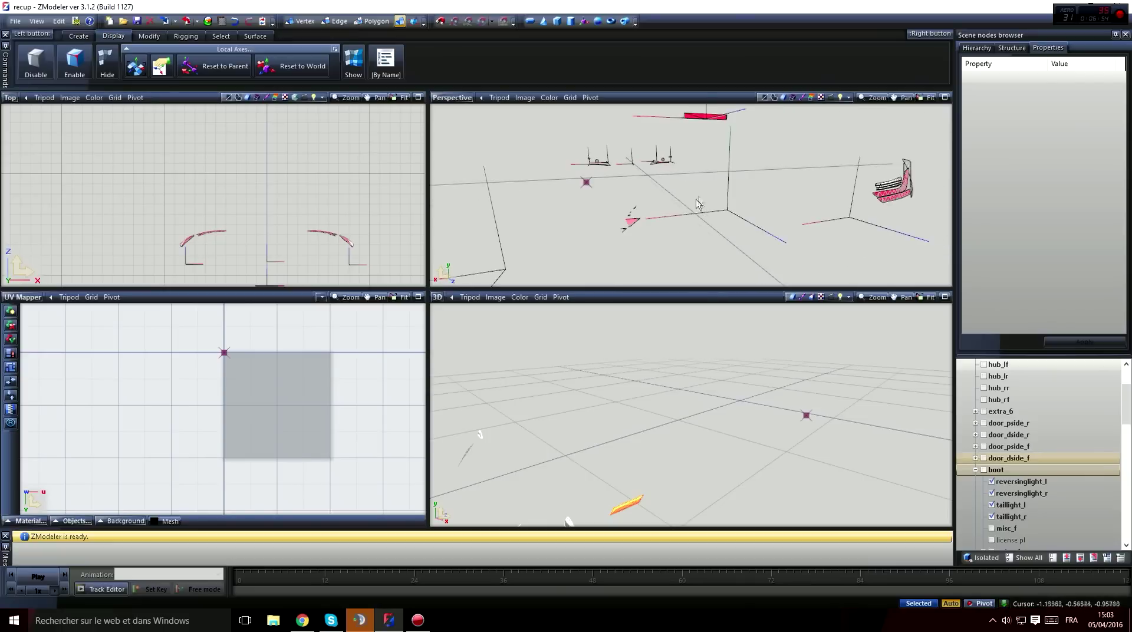
pyautogui.scroll(-3, 696, 223)
pyautogui.scroll(3, 654, 224)
pyautogui.scroll(-2, 657, 225)
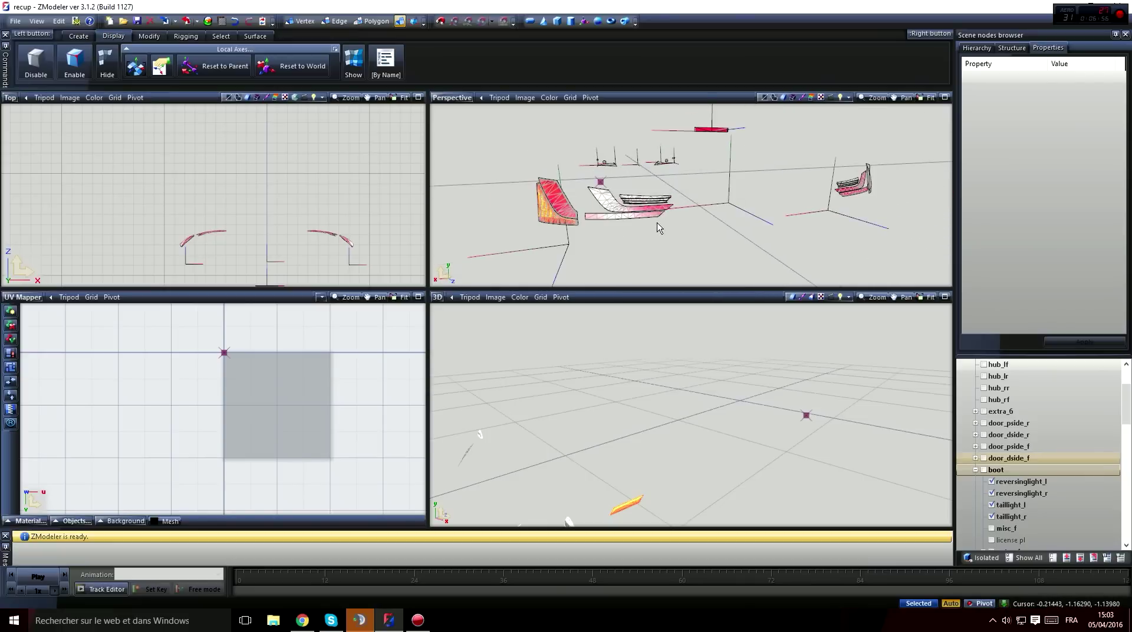
pyautogui.scroll(2, 664, 228)
pyautogui.scroll(-3, 684, 230)
pyautogui.moveTo(688, 231); pyautogui.dragTo(737, 177, button='middle')
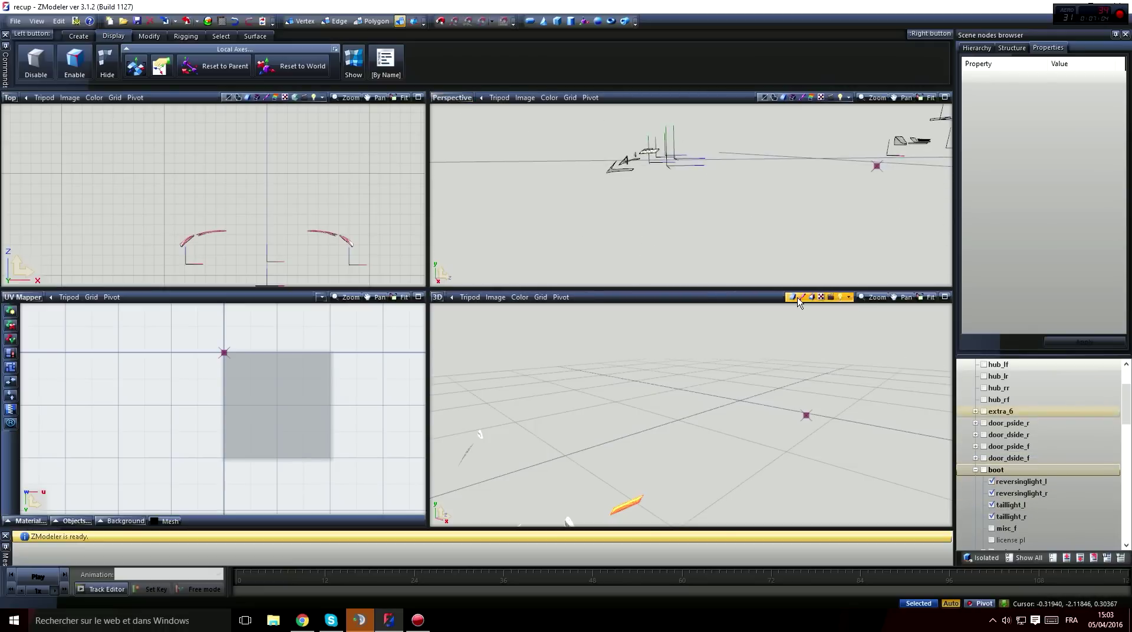
pyautogui.moveTo(321, 166); pyautogui.dragTo(338, 67, button='middle')
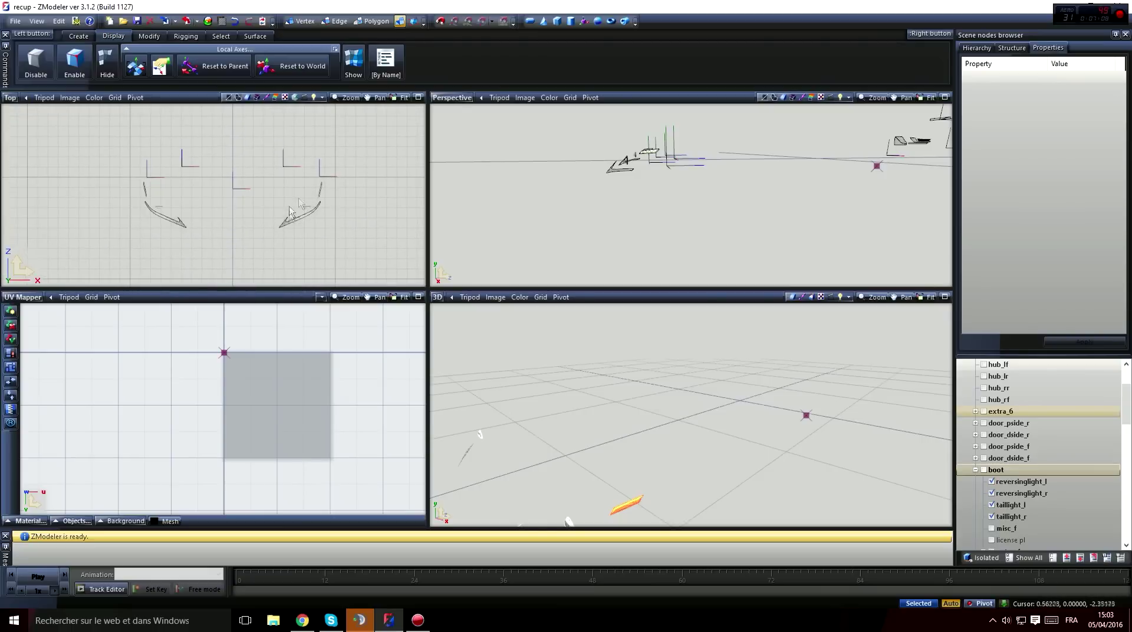
pyautogui.scroll(1, 310, 206)
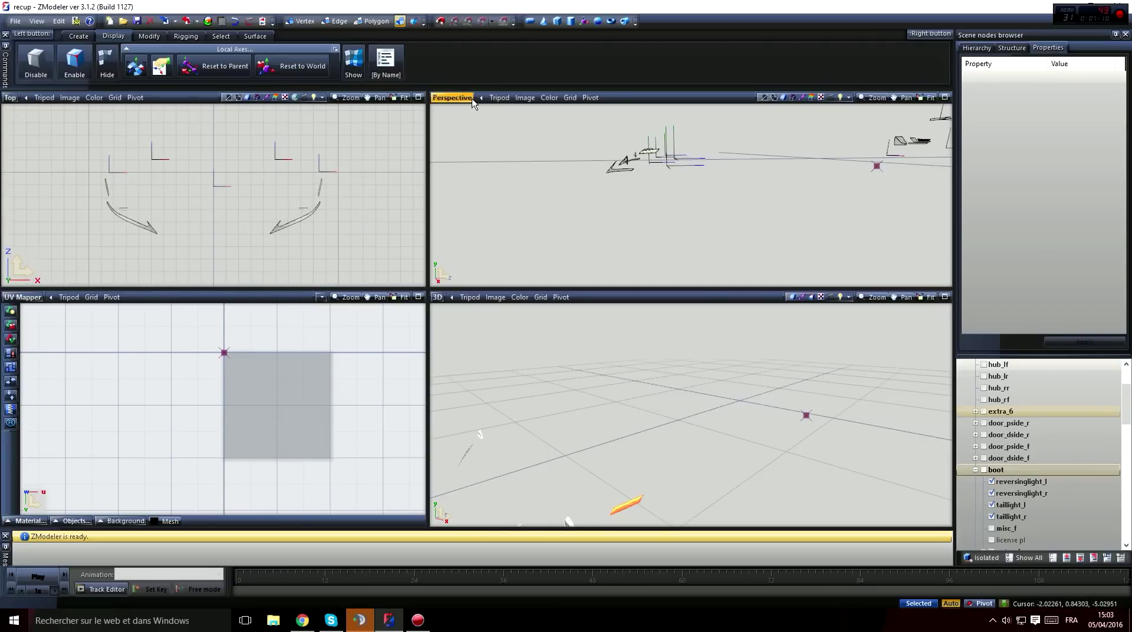
# Switch the Perspective viewport to the Left view, framed on the front light meshes.
pyautogui.click(452, 97)
pyautogui.click(455, 131)
pyautogui.scroll(3, 557, 192)
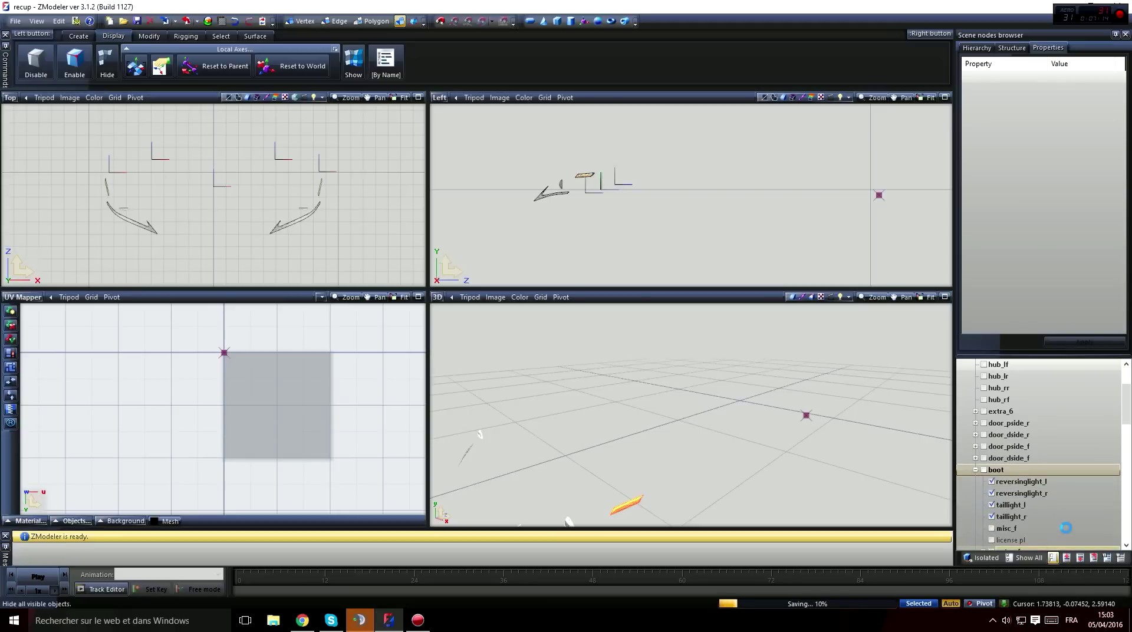
# Hide all visible objects and show only the headlight_l mesh.
pyautogui.scroll(-2, 656, 237)
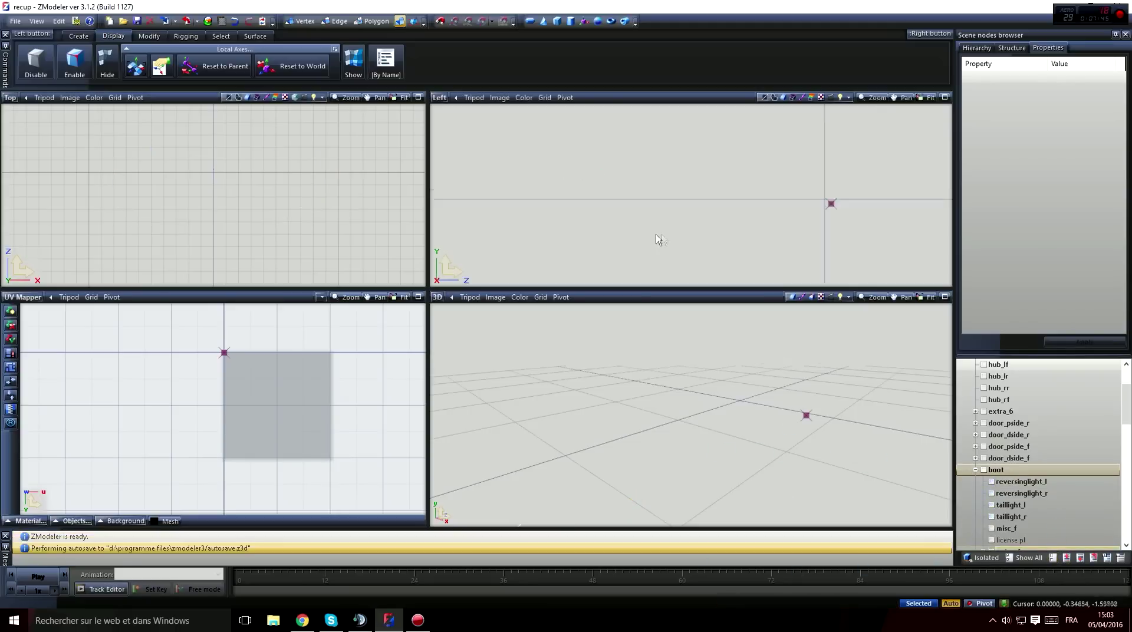
pyautogui.moveTo(642, 232); pyautogui.dragTo(700, 198, button='middle')
pyautogui.scroll(-5, 1043, 507)
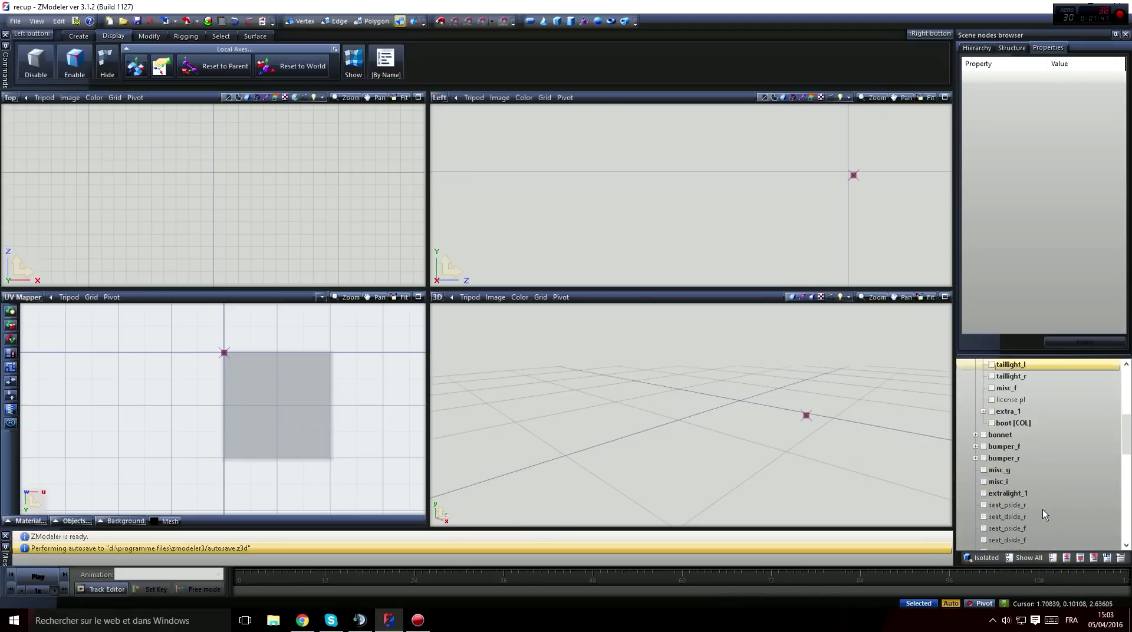
pyautogui.scroll(-3, 1018, 517)
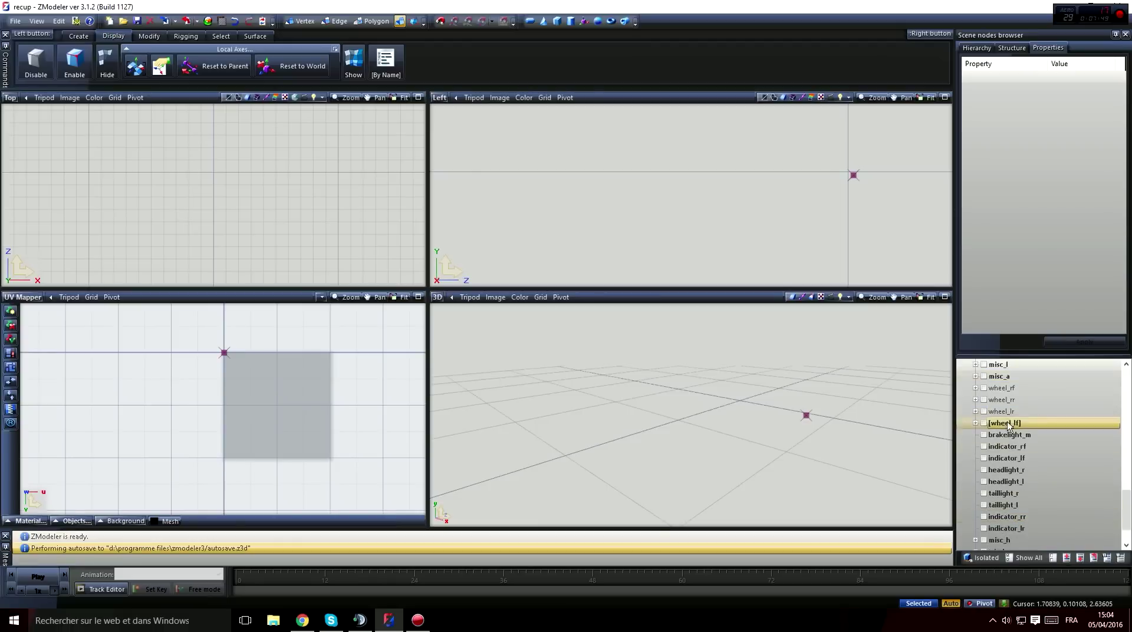
pyautogui.click(983, 481)
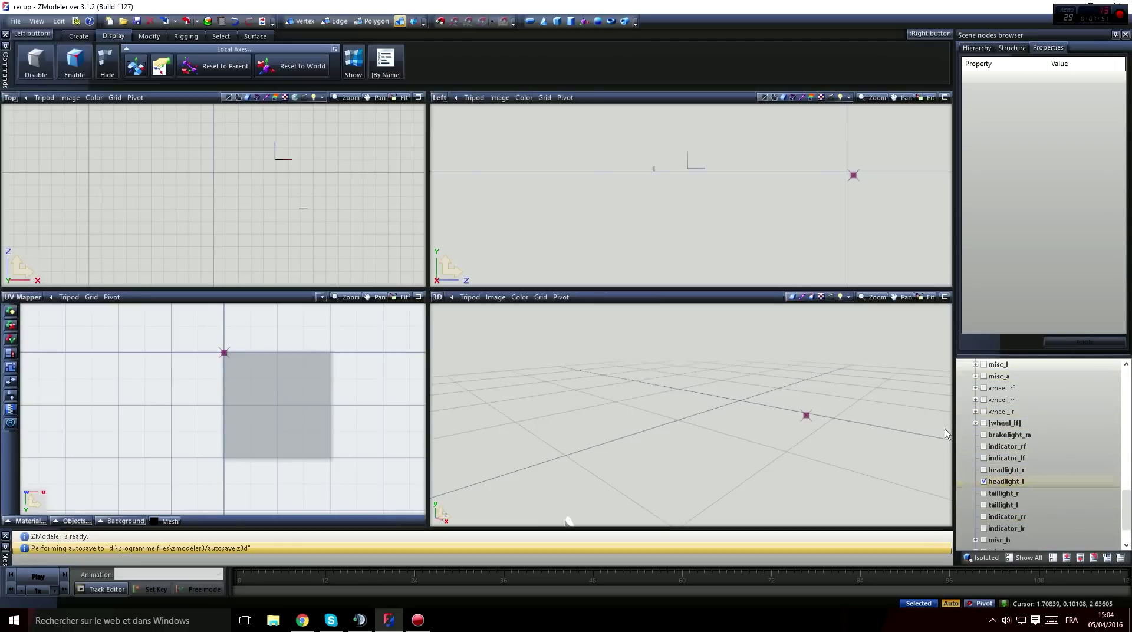
pyautogui.scroll(4, 703, 182)
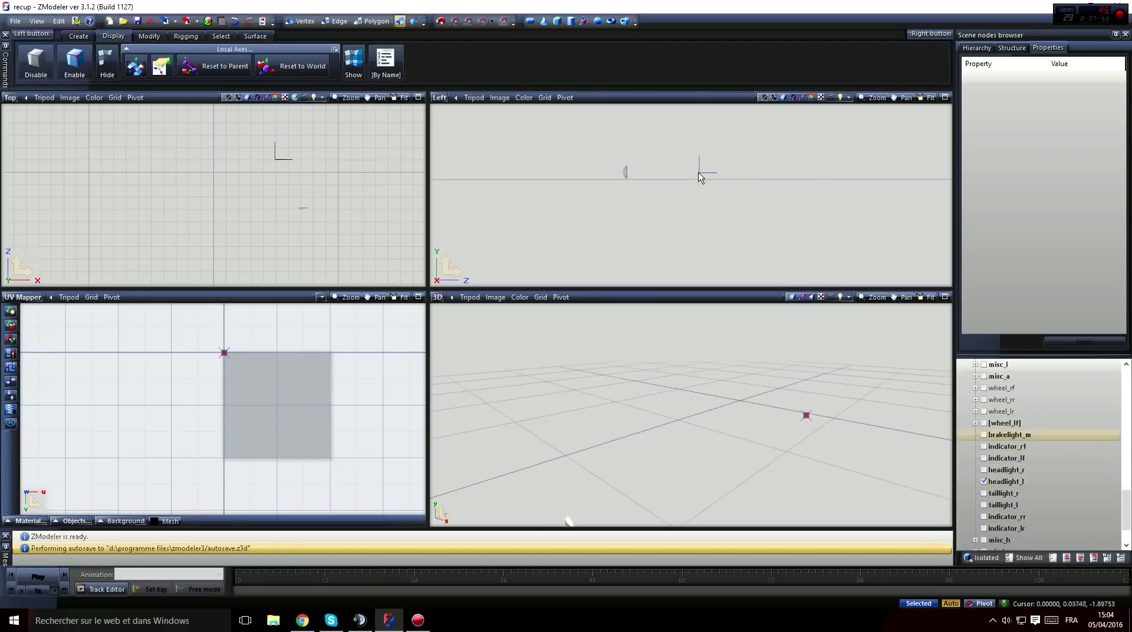
pyautogui.scroll(2, 298, 182)
# Dismiss the compound structure of headlight_l and expand the node to reach its child mesh.
pyautogui.click(1020, 482)
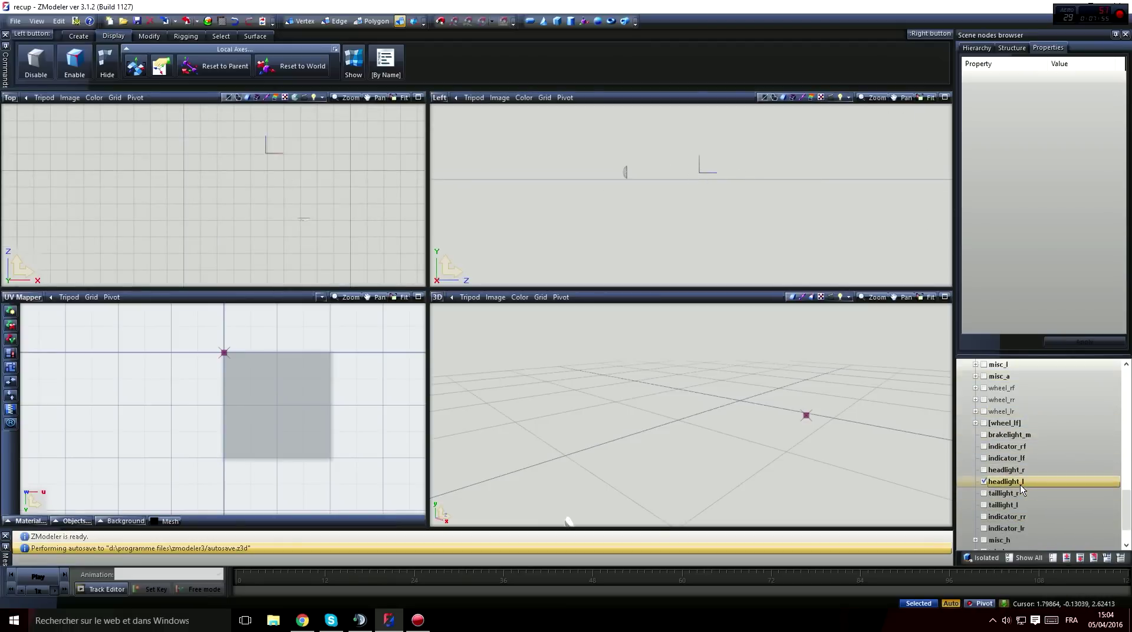
pyautogui.click(1012, 48)
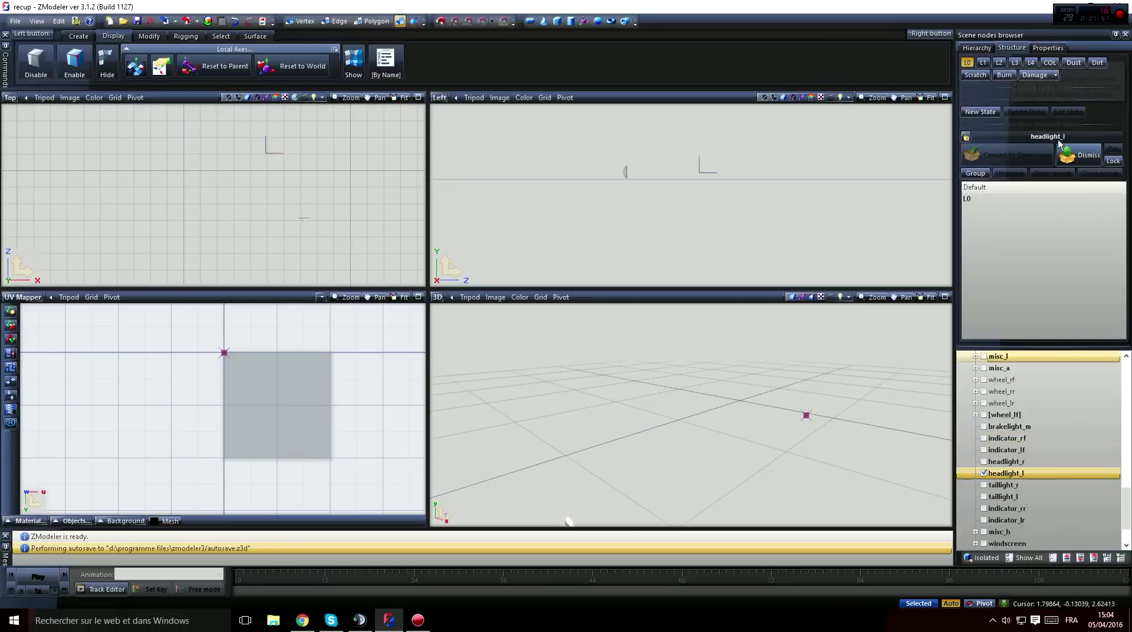
pyautogui.click(1069, 157)
pyautogui.click(975, 474)
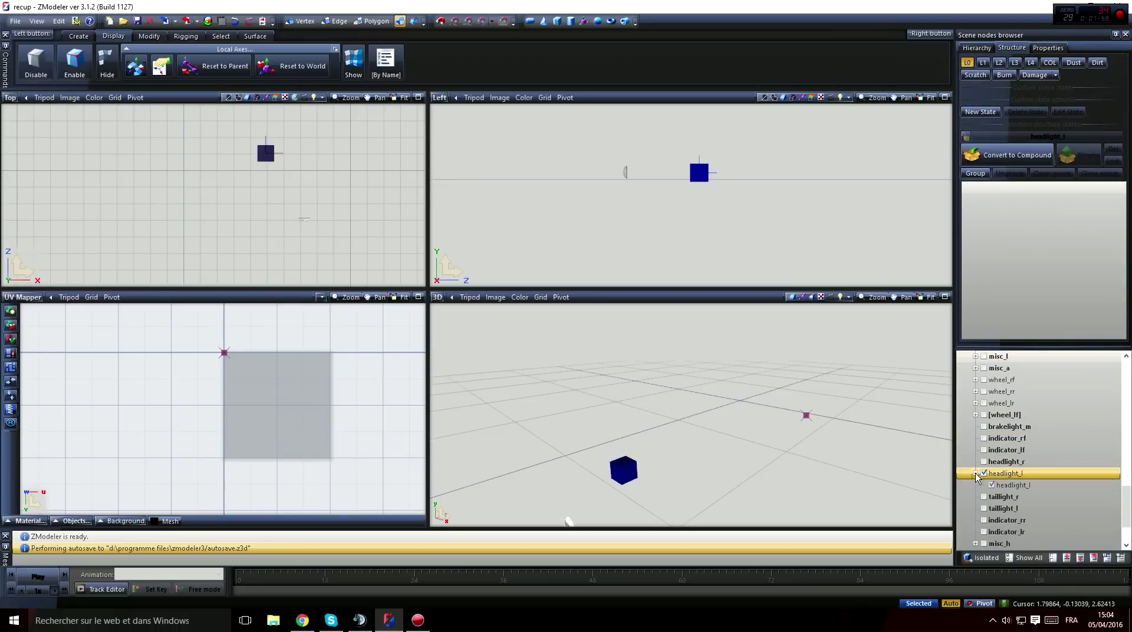
# Try moving the headlight_l dummy cube along the Z axis in the Left view and undo the move.
pyautogui.click(1011, 485)
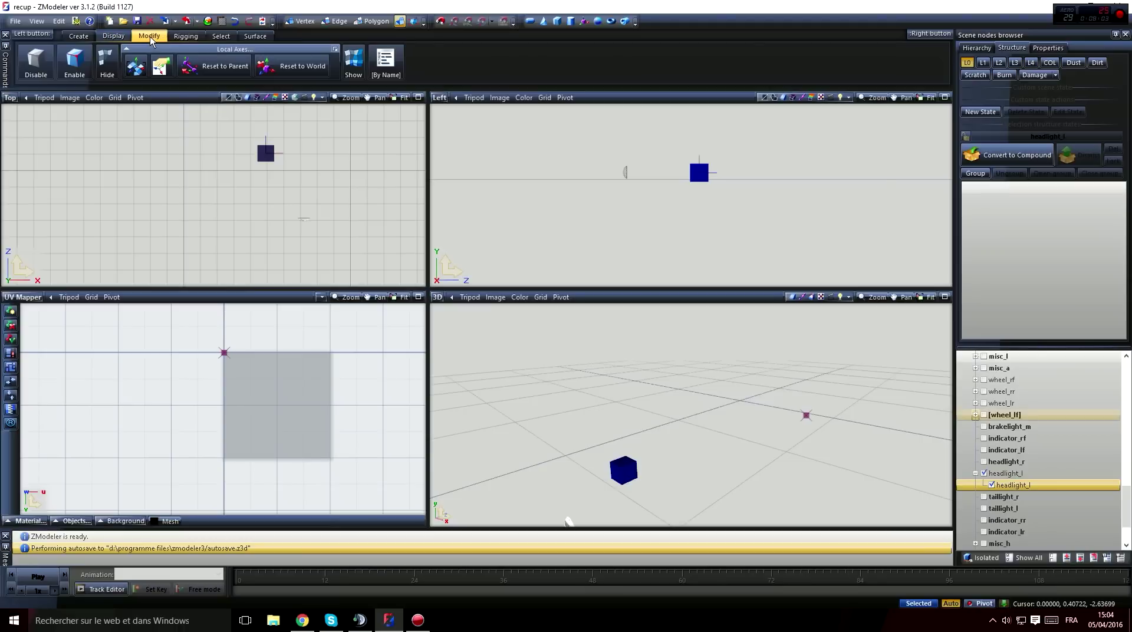
pyautogui.click(150, 37)
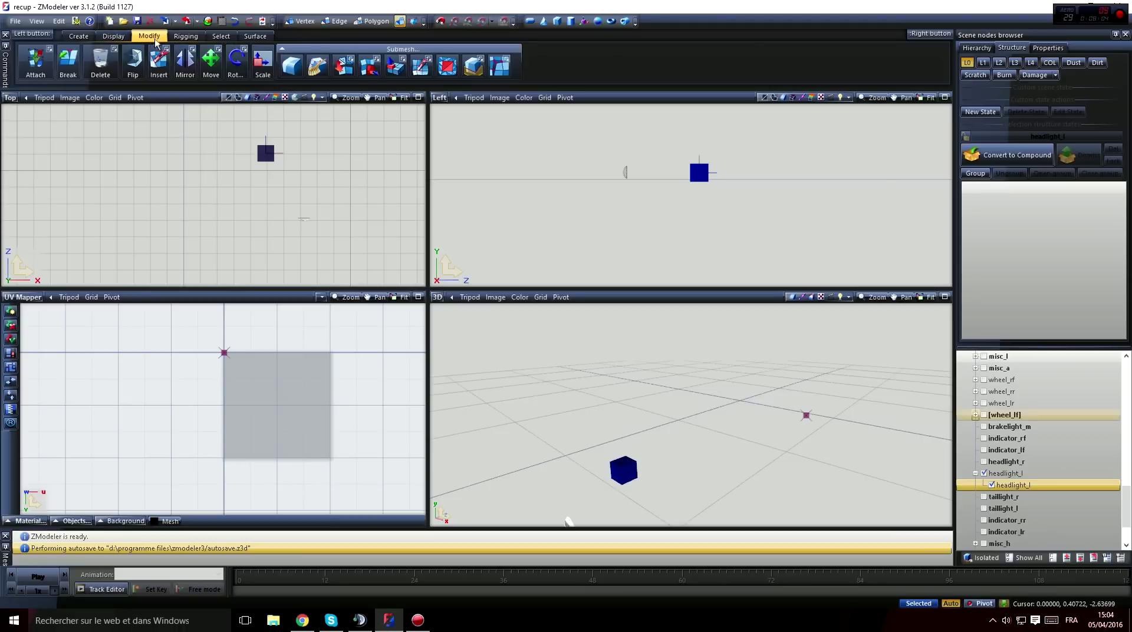
pyautogui.click(210, 62)
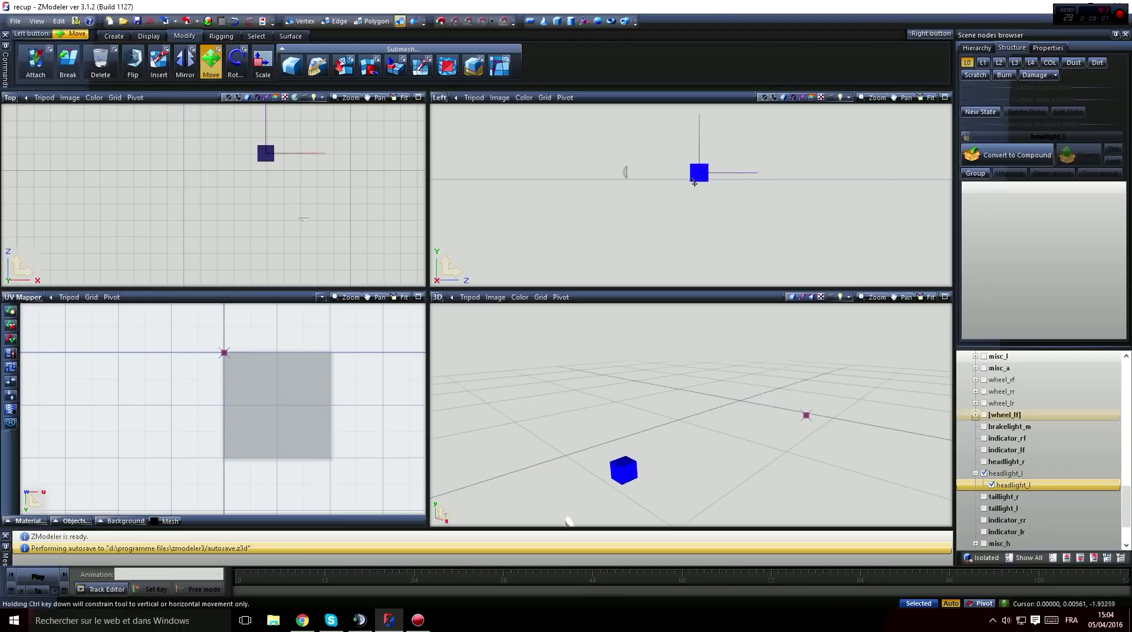
pyautogui.moveTo(694, 183); pyautogui.dragTo(715, 182)
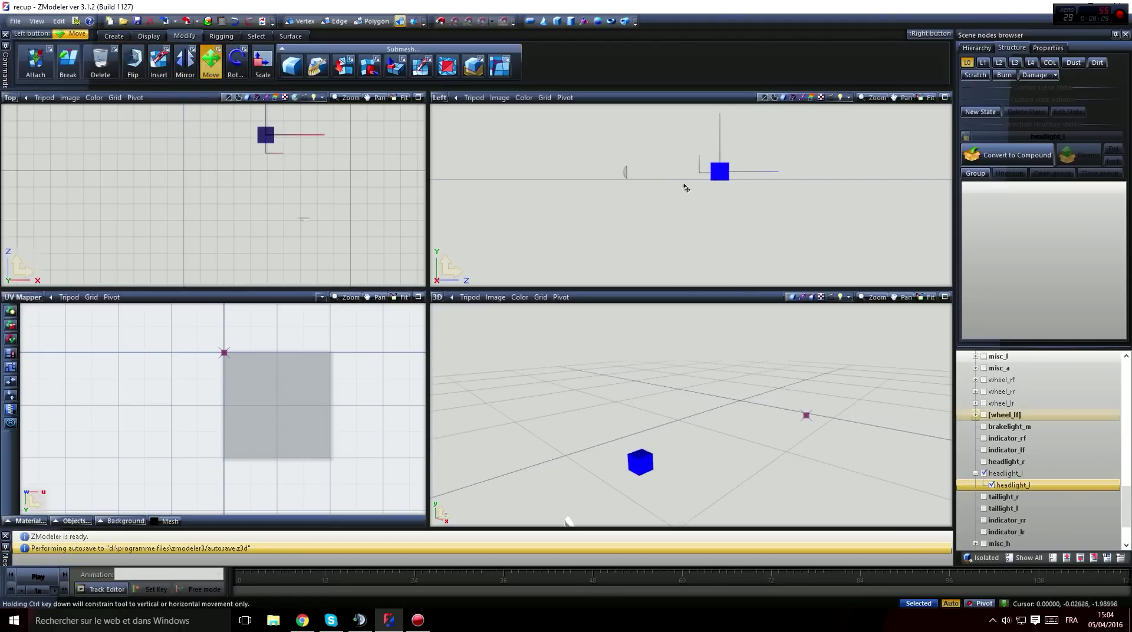
pyautogui.hotkey('ctrl', 'z')
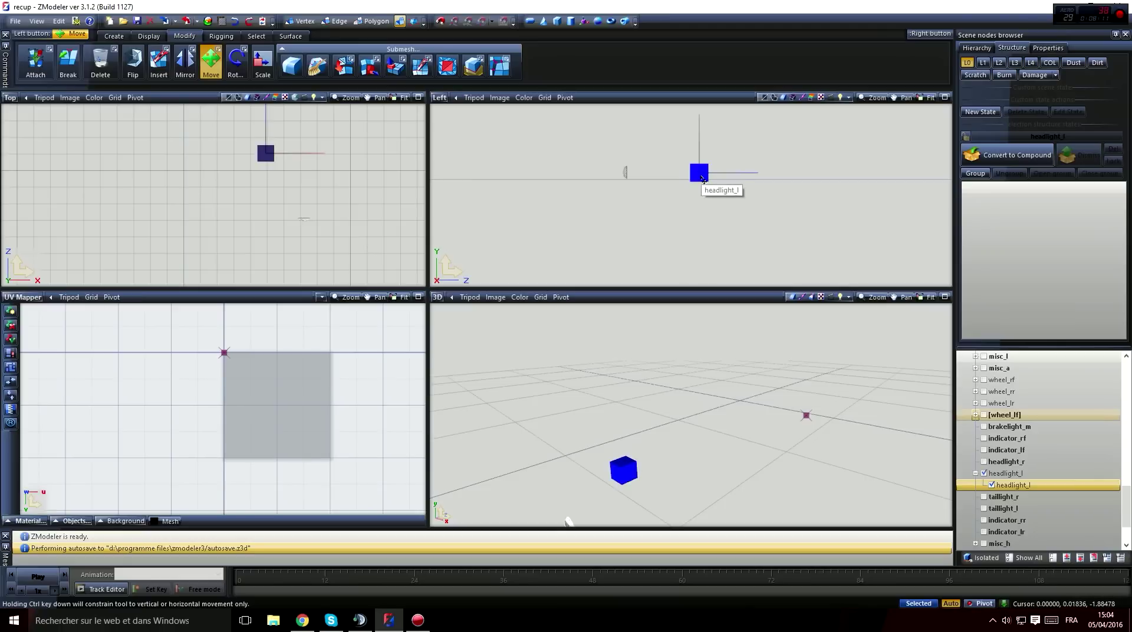
# Examine the position of the headlight_l dummy cube relative to its headlight mesh in the 3D view.
pyautogui.scroll(-2, 660, 480)
pyautogui.moveTo(660, 481)
pyautogui.mouseDown(button='middle')
pyautogui.moveTo(669, 480)
pyautogui.moveTo(652, 488)
pyautogui.moveTo(709, 395)
pyautogui.moveTo(727, 435)
pyautogui.moveTo(722, 470)
pyautogui.moveTo(563, 392)
pyautogui.moveTo(573, 432)
pyautogui.moveTo(587, 430)
pyautogui.mouseUp(button='middle')
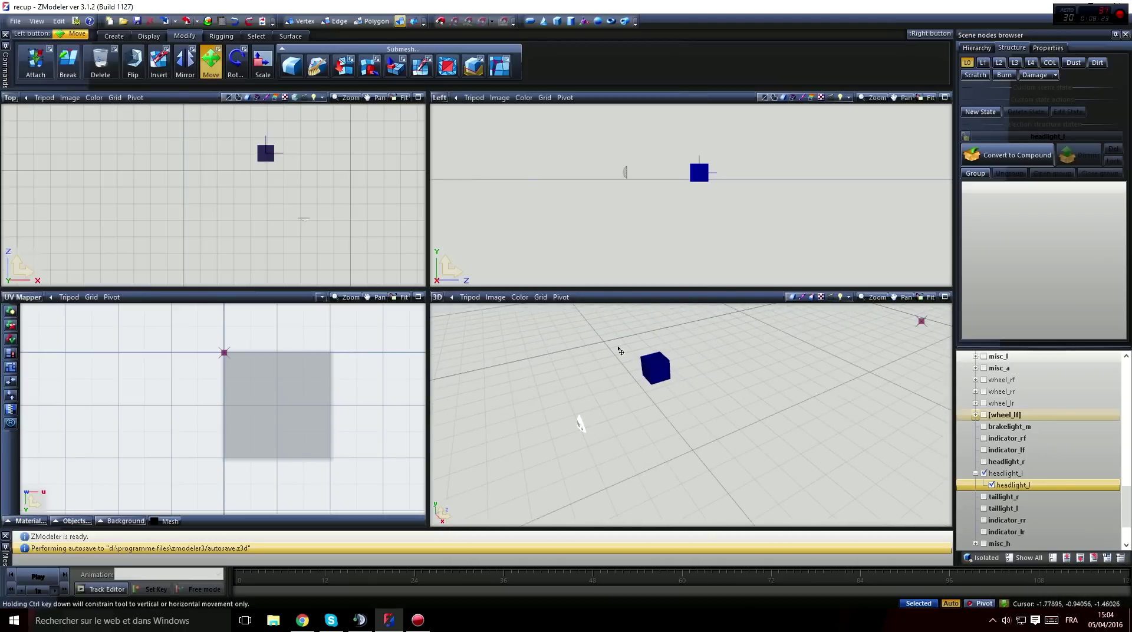
pyautogui.moveTo(580, 426); pyautogui.dragTo(616, 417, button='middle')
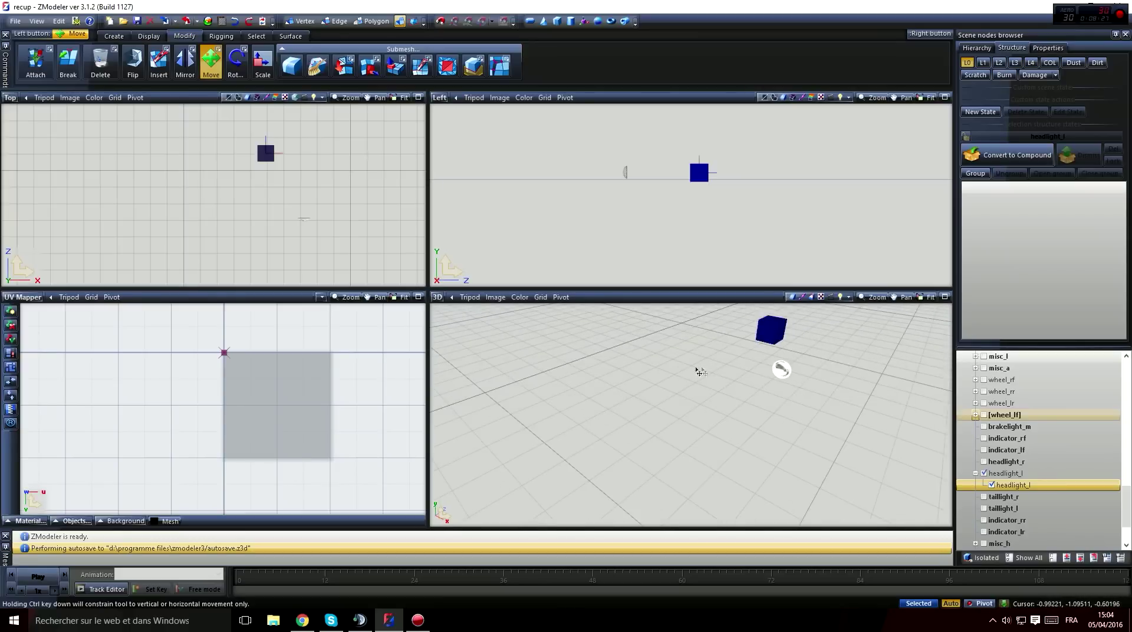
pyautogui.moveTo(795, 379); pyautogui.dragTo(589, 454, button='middle')
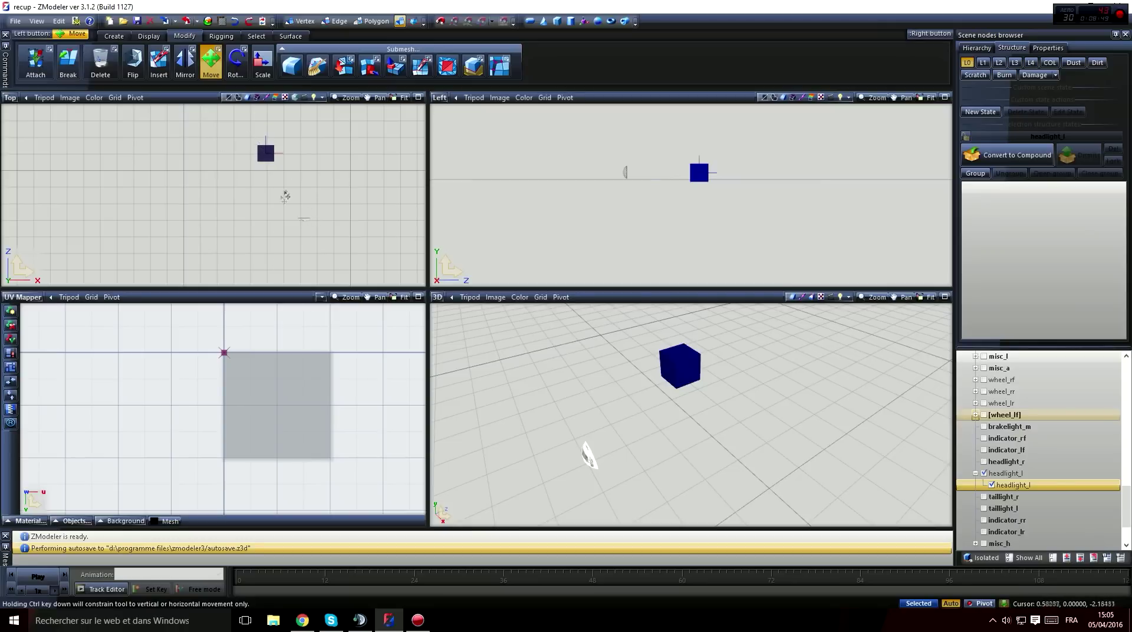
pyautogui.moveTo(587, 445); pyautogui.dragTo(595, 442, button='middle')
pyautogui.moveTo(780, 385); pyautogui.dragTo(774, 385, button='middle')
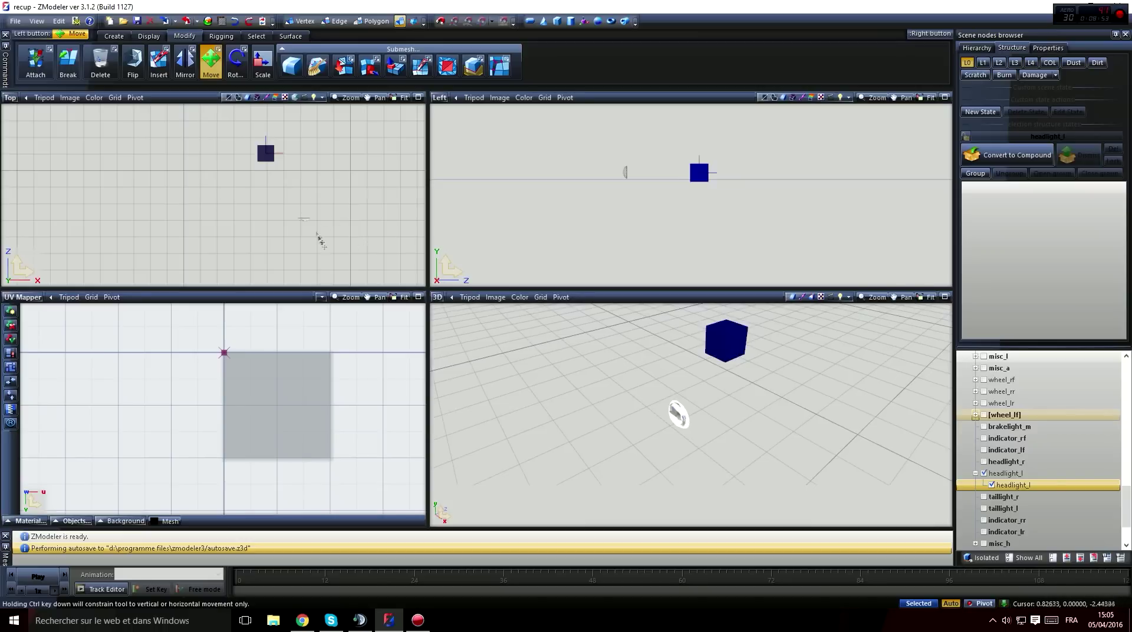
pyautogui.moveTo(322, 244); pyautogui.dragTo(289, 206)
pyautogui.moveTo(790, 446); pyautogui.dragTo(724, 426, button='middle')
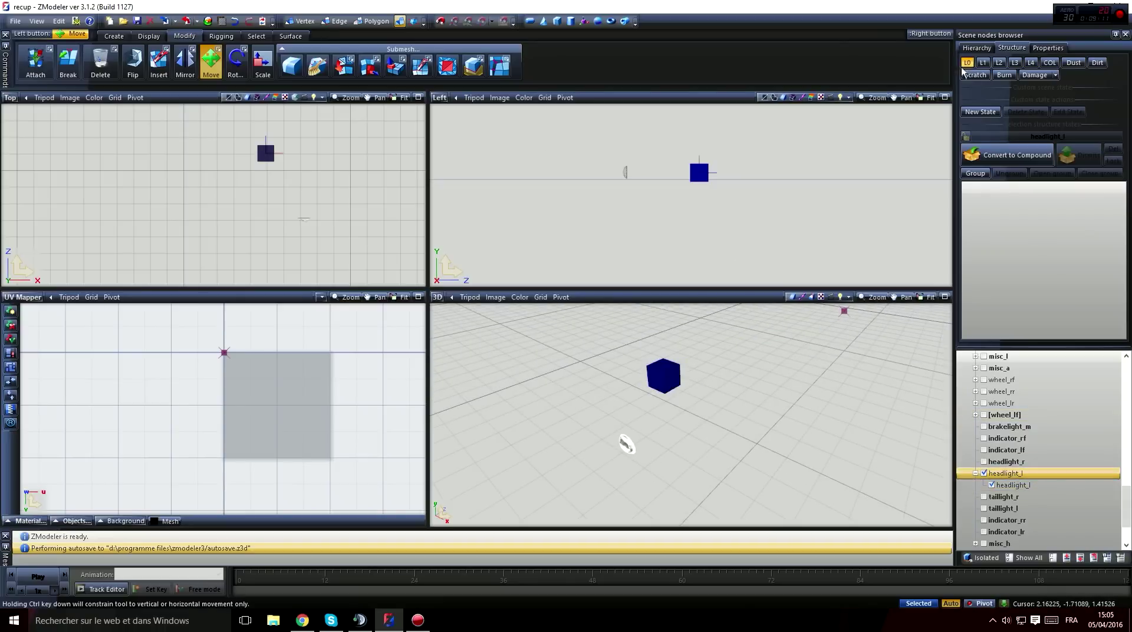
# Convert headlight_l to a compound, assign its child mesh to the L0 state with the structure page locked, and unlock the page.
pyautogui.click(973, 176)
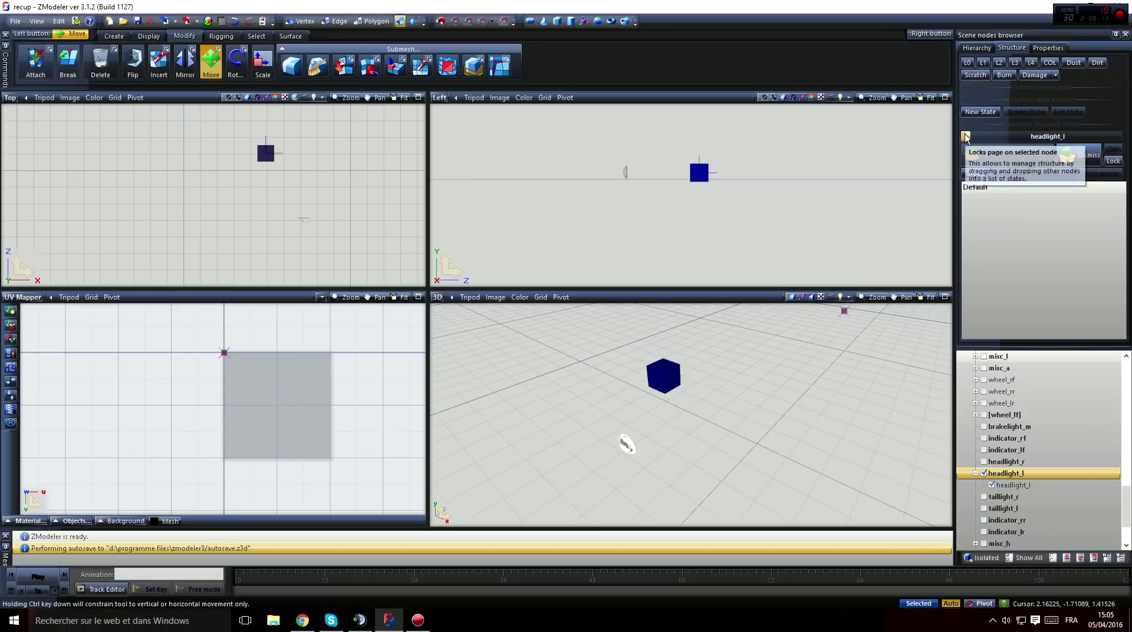
pyautogui.moveTo(1005, 487); pyautogui.dragTo(1022, 252)
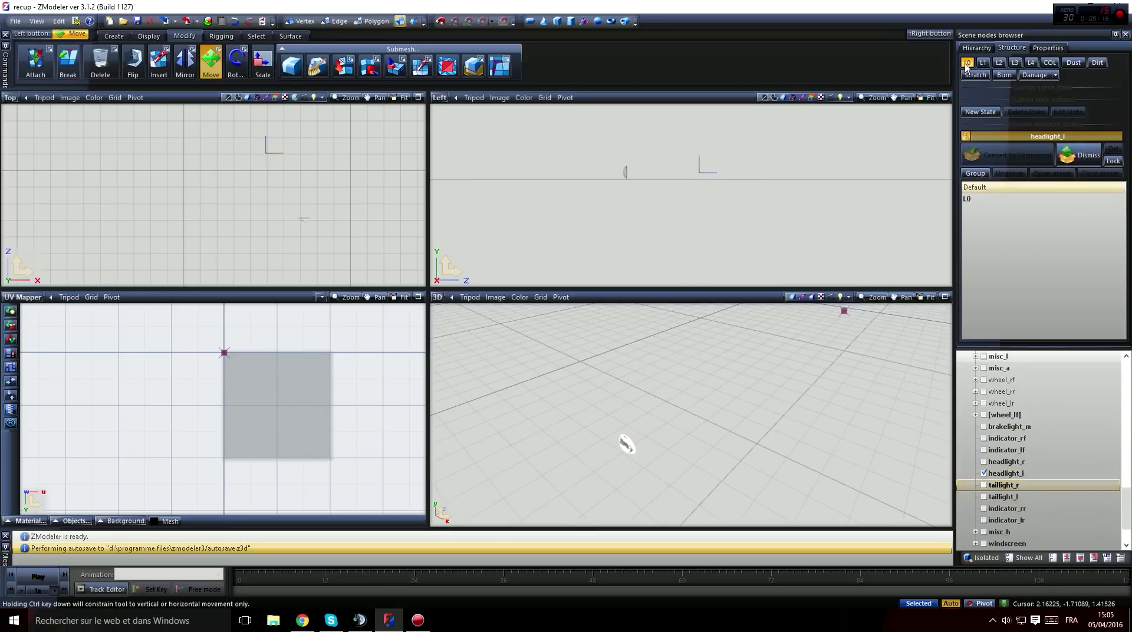
pyautogui.click(966, 136)
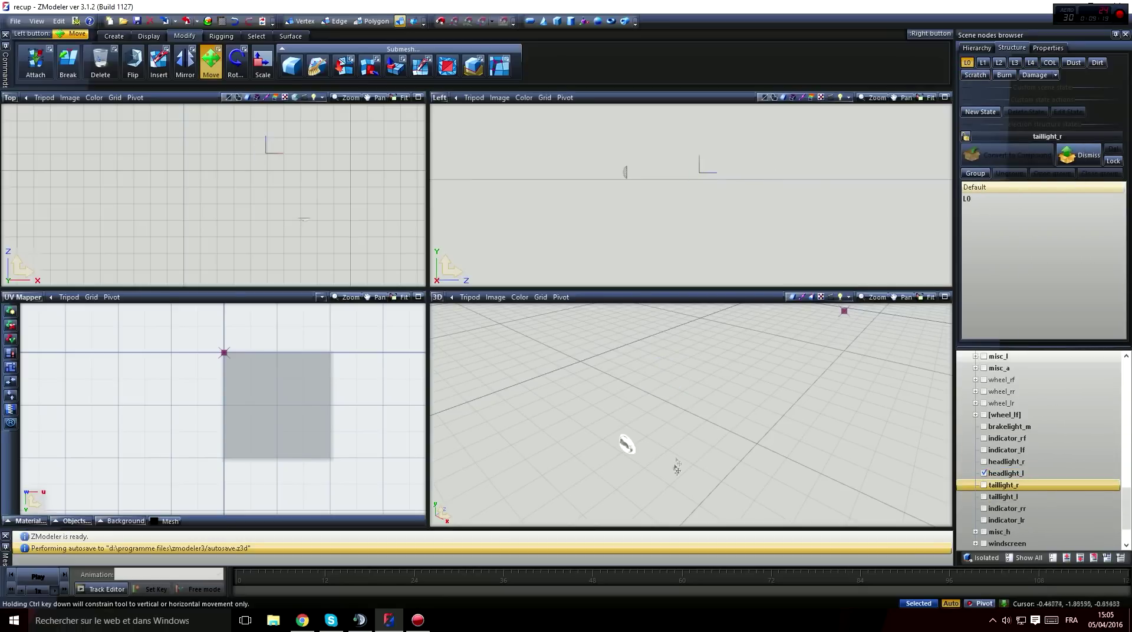
# Inspect the rebuilt headlight_l mesh from several angles in the 3D view and locate it in the Left view.
pyautogui.scroll(-2, 676, 470)
pyautogui.scroll(4, 675, 471)
pyautogui.scroll(-3, 672, 468)
pyautogui.moveTo(669, 465)
pyautogui.mouseDown(button='middle')
pyautogui.moveTo(775, 397)
pyautogui.moveTo(753, 408)
pyautogui.moveTo(665, 405)
pyautogui.moveTo(749, 408)
pyautogui.moveTo(682, 409)
pyautogui.moveTo(720, 416)
pyautogui.moveTo(679, 450)
pyautogui.moveTo(702, 437)
pyautogui.moveTo(654, 406)
pyautogui.moveTo(624, 407)
pyautogui.moveTo(661, 420)
pyautogui.moveTo(653, 455)
pyautogui.moveTo(791, 420)
pyautogui.mouseUp(button='middle')
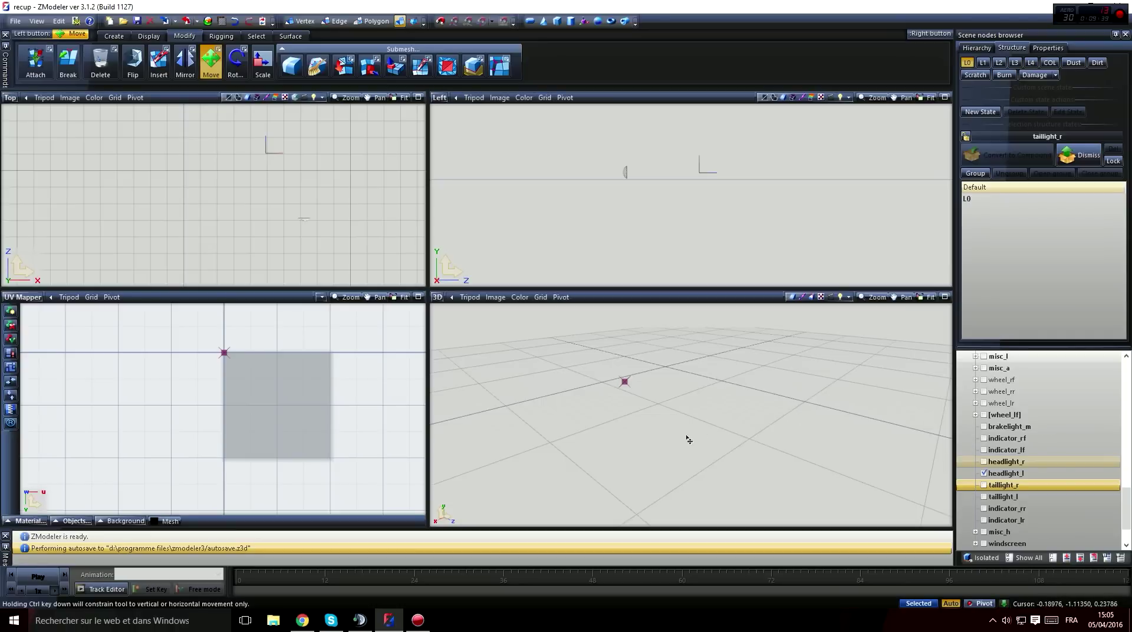
pyautogui.moveTo(688, 439); pyautogui.dragTo(753, 435, button='middle')
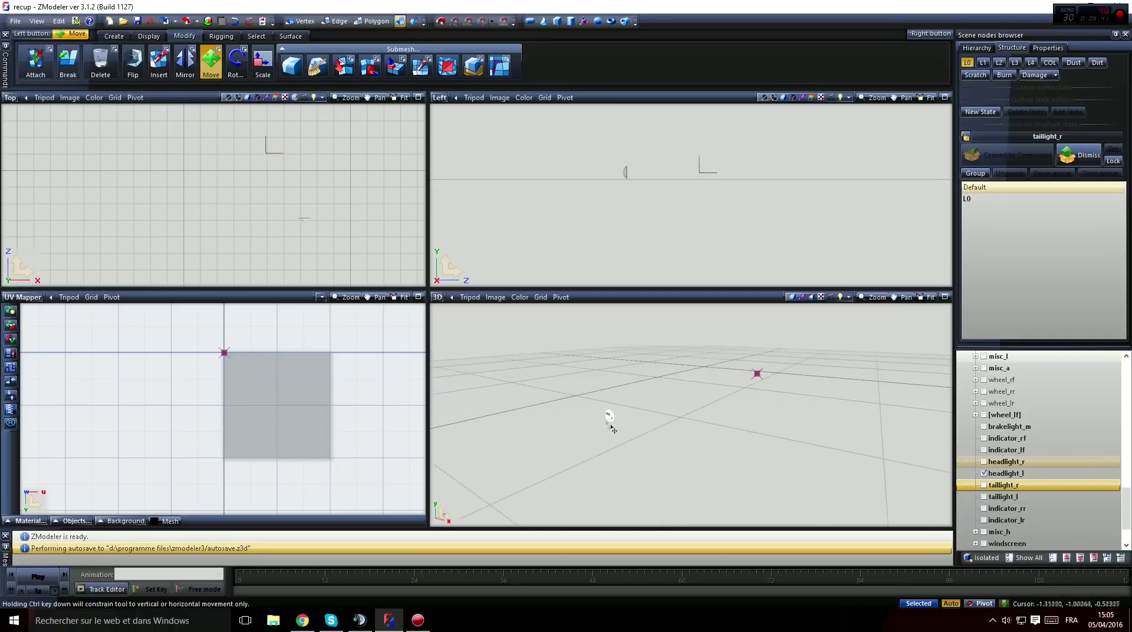
pyautogui.moveTo(613, 429)
pyautogui.mouseDown(button='middle')
pyautogui.moveTo(607, 420)
pyautogui.moveTo(676, 435)
pyautogui.mouseUp(button='middle')
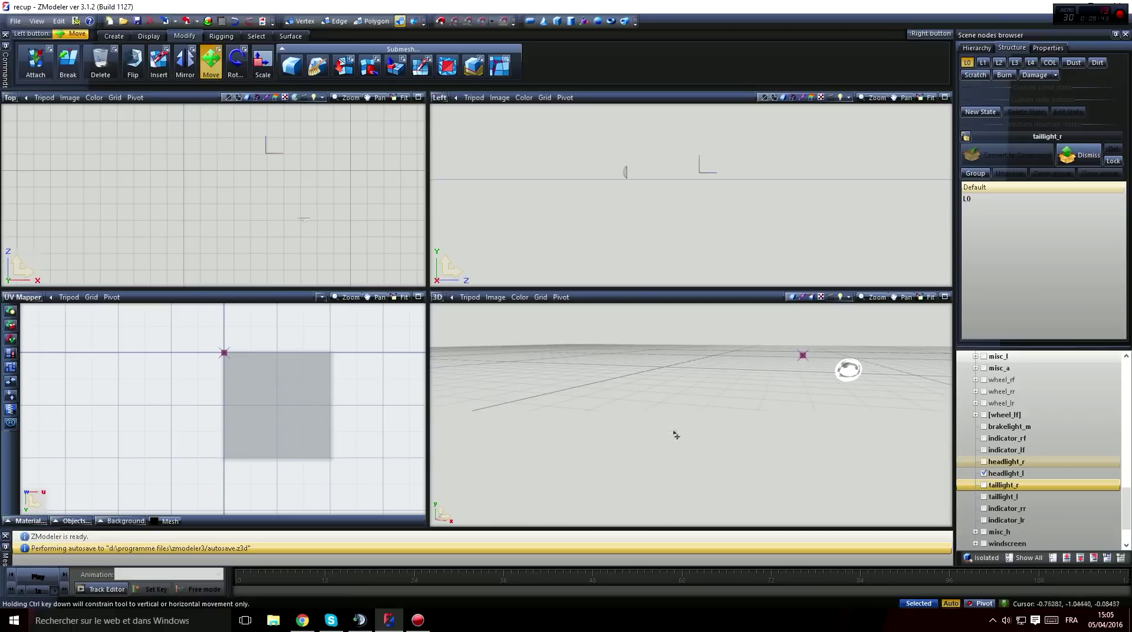
pyautogui.moveTo(717, 404); pyautogui.dragTo(639, 391, button='middle')
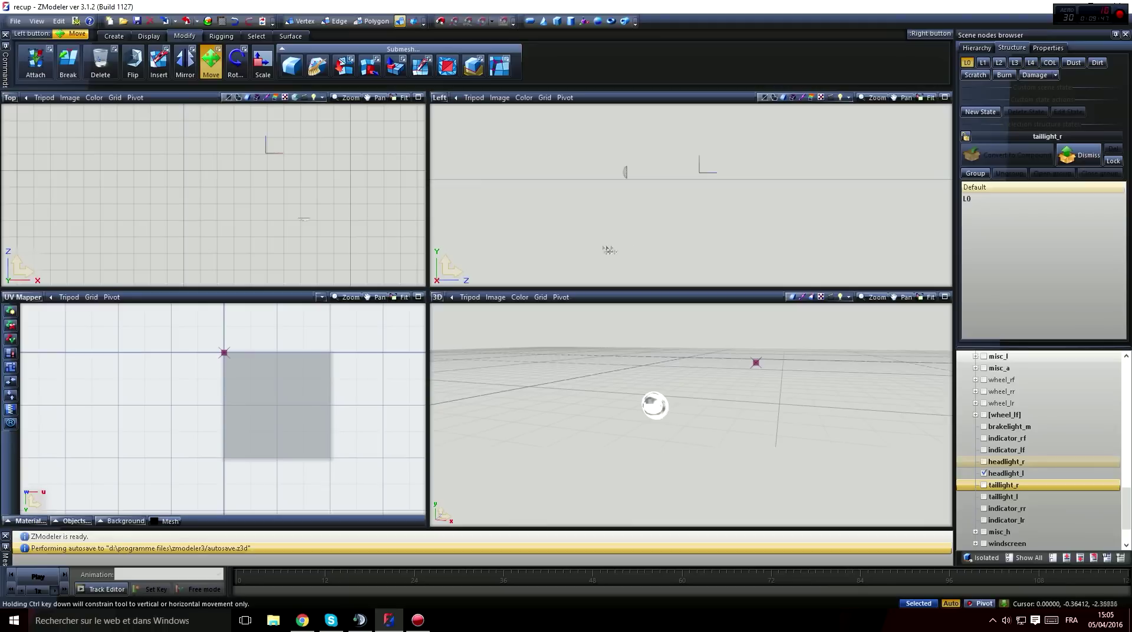
pyautogui.moveTo(628, 183); pyautogui.dragTo(627, 176)
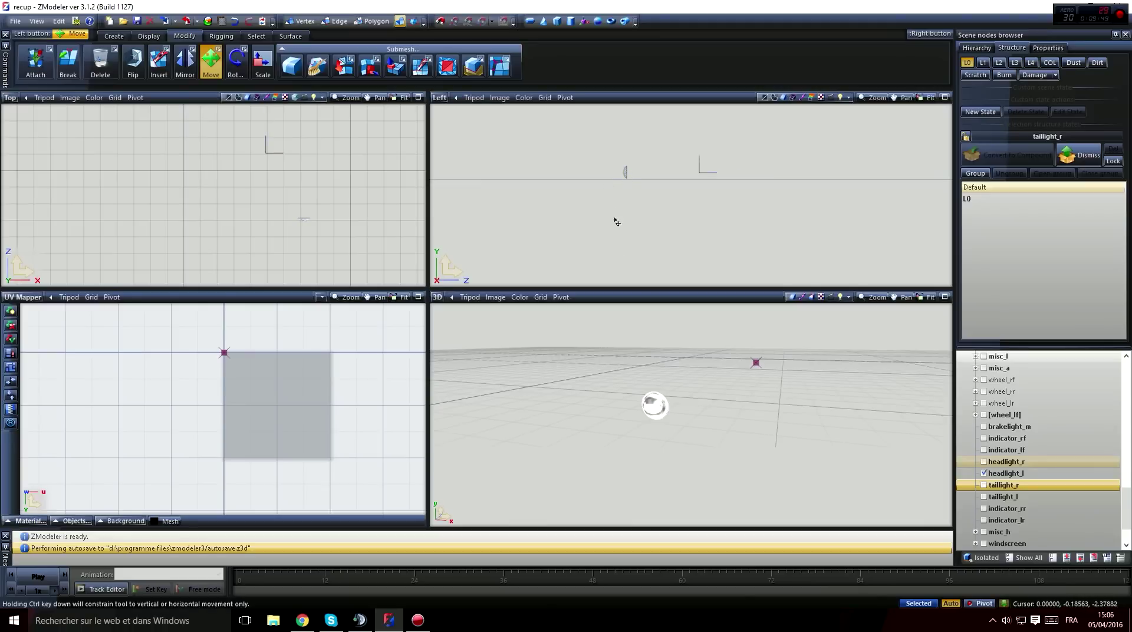